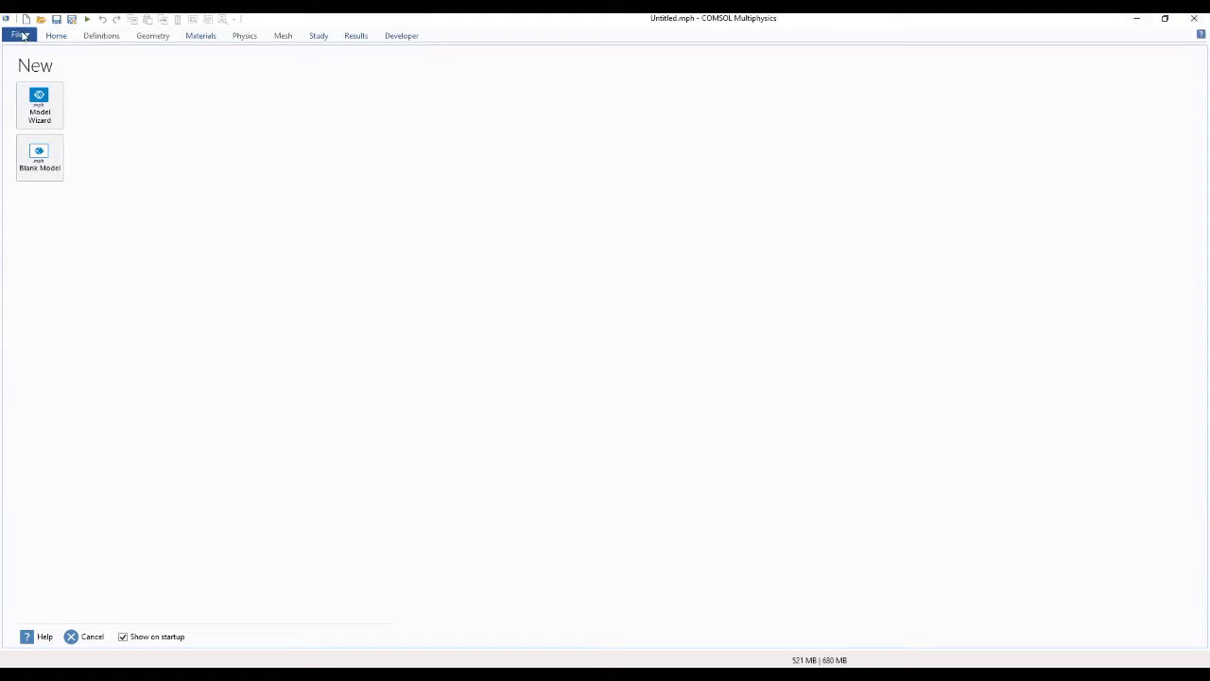
Step: Start a 3D model with the Model Wizard and add the Electric Currents (ec) physics interface
{"action": "left_click", "coordinate": [38, 111]}
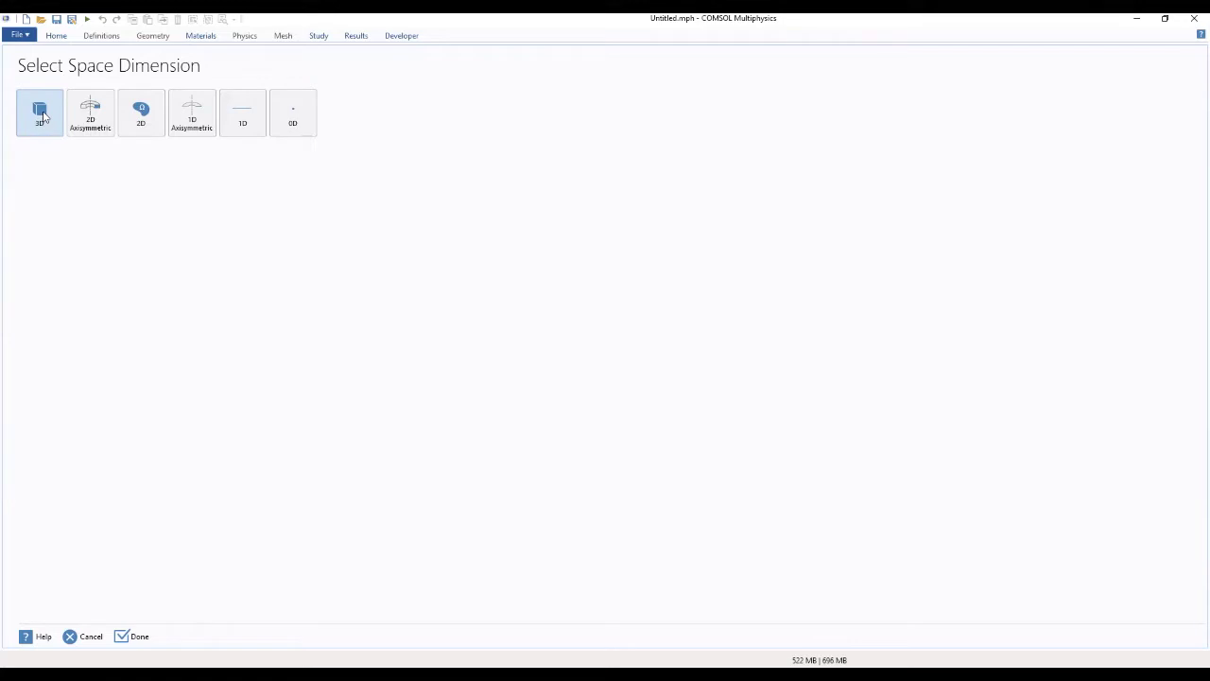
{"action": "left_click", "coordinate": [41, 114]}
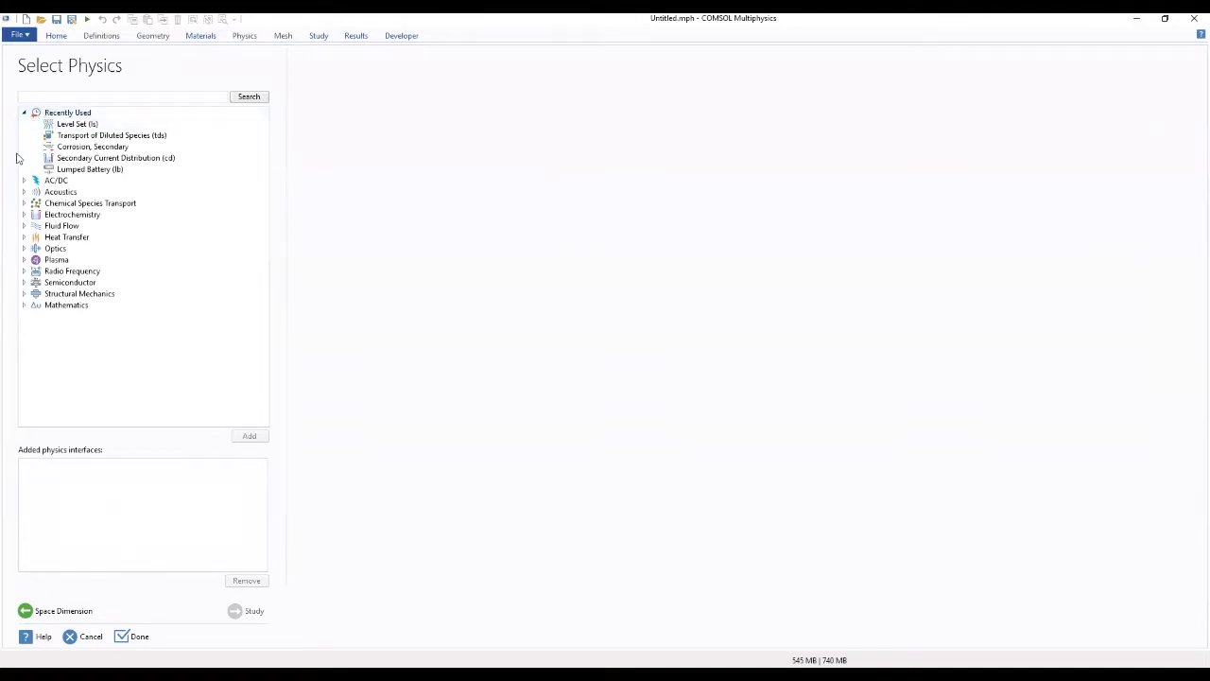
{"action": "left_click", "coordinate": [24, 181]}
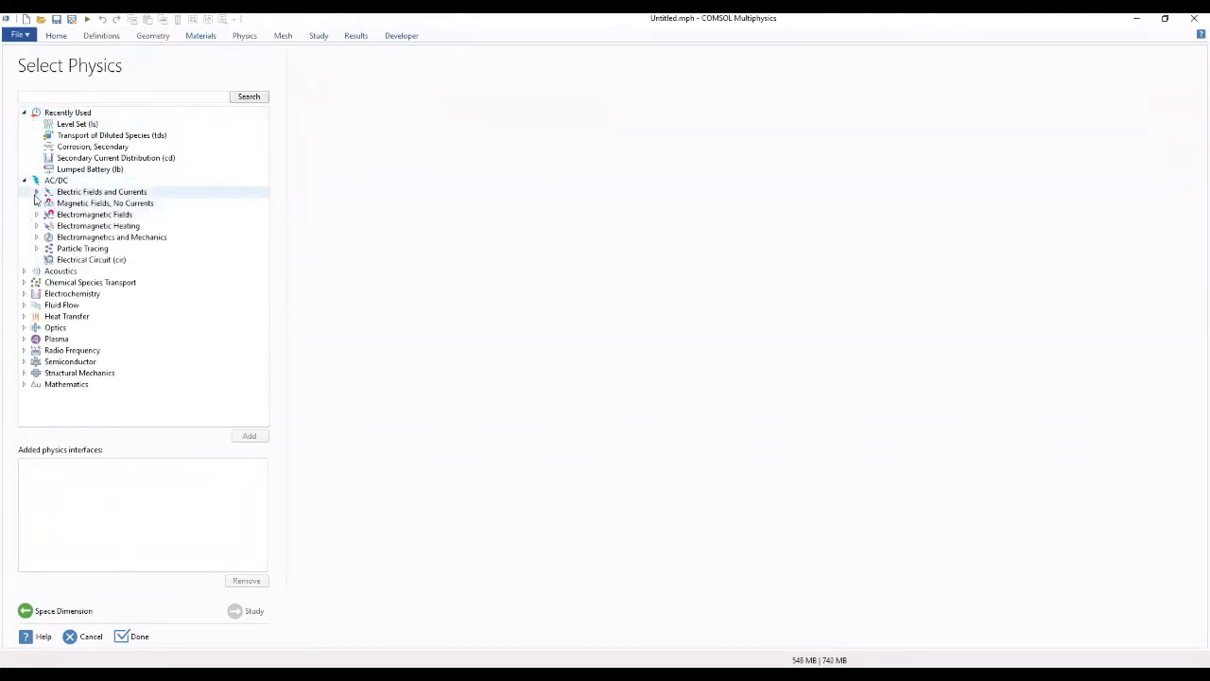
{"action": "left_click", "coordinate": [36, 193]}
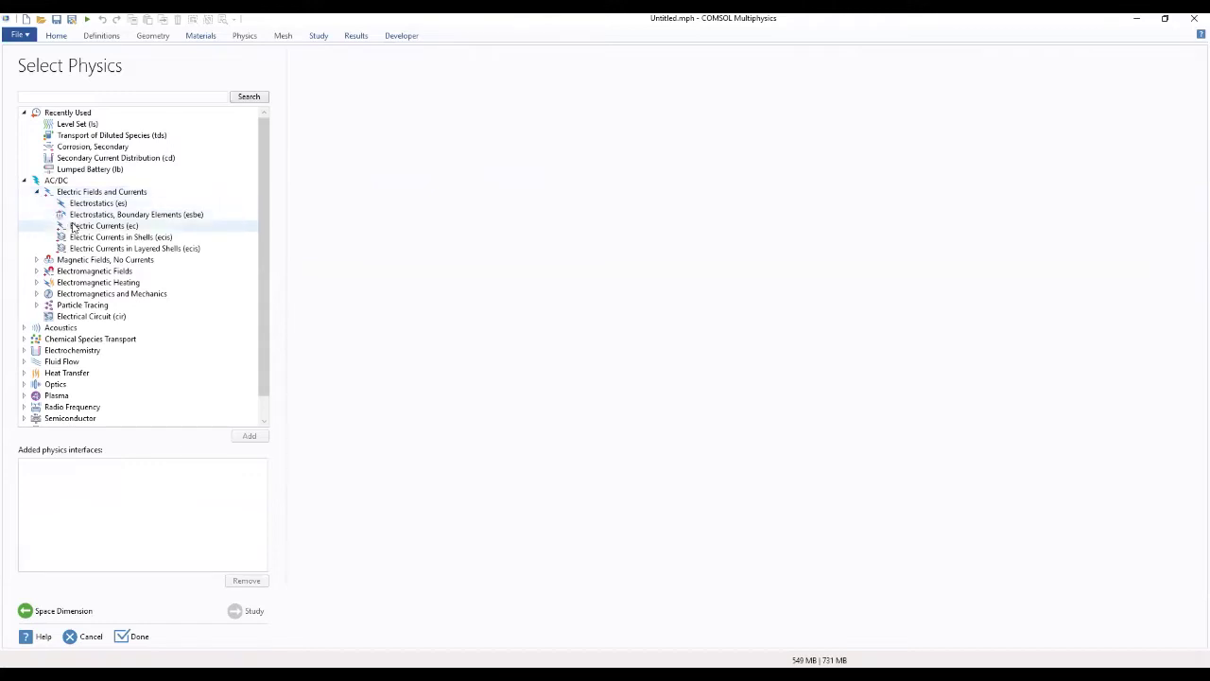
{"action": "left_click", "coordinate": [99, 226]}
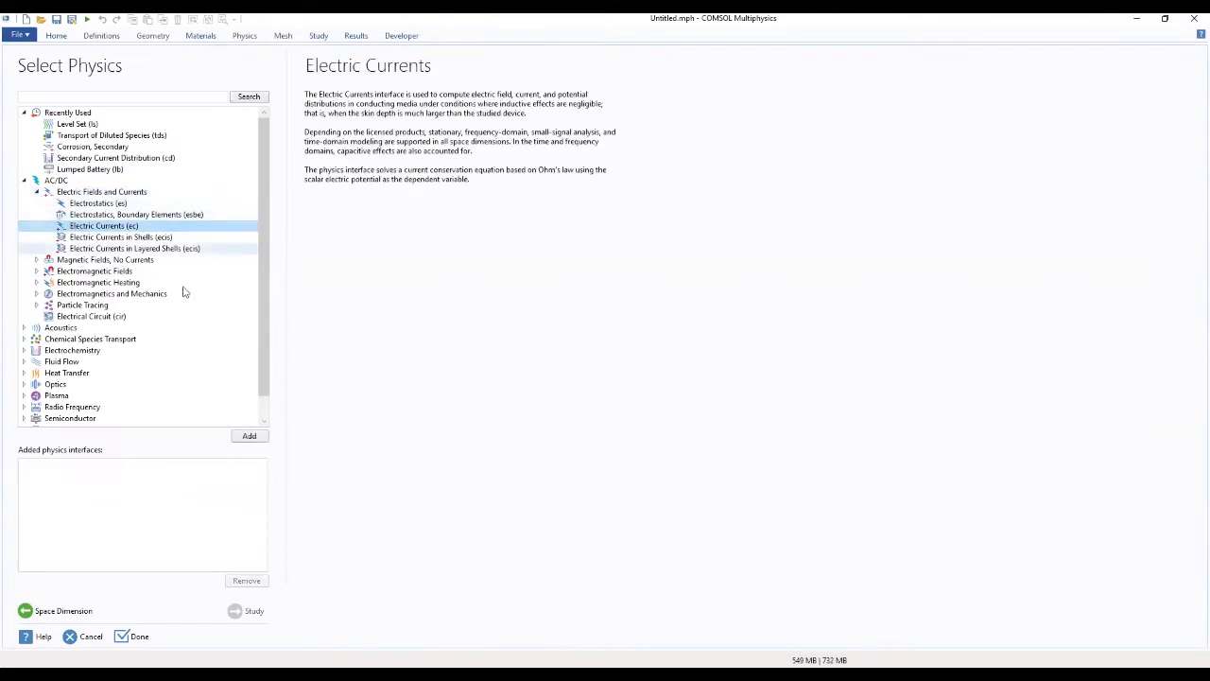
{"action": "left_click", "coordinate": [250, 436]}
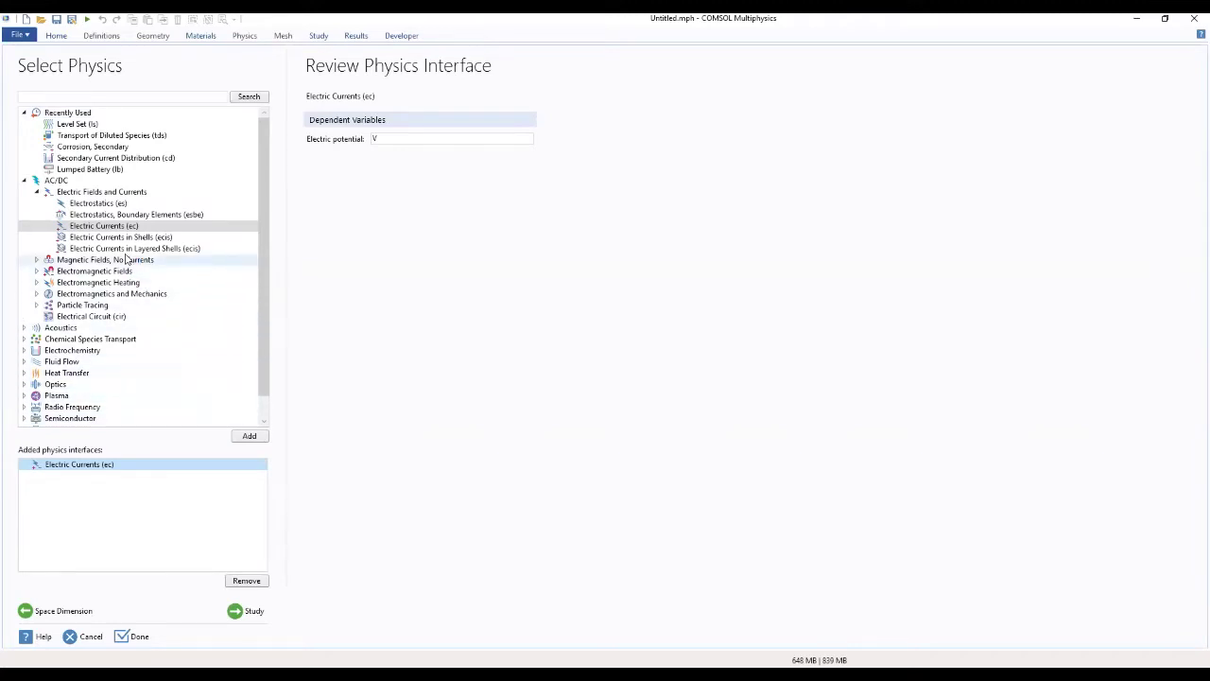
Step: Add the Electrical Circuit (cir) interface from the AC/DC physics to the model
{"action": "left_click", "coordinate": [112, 228]}
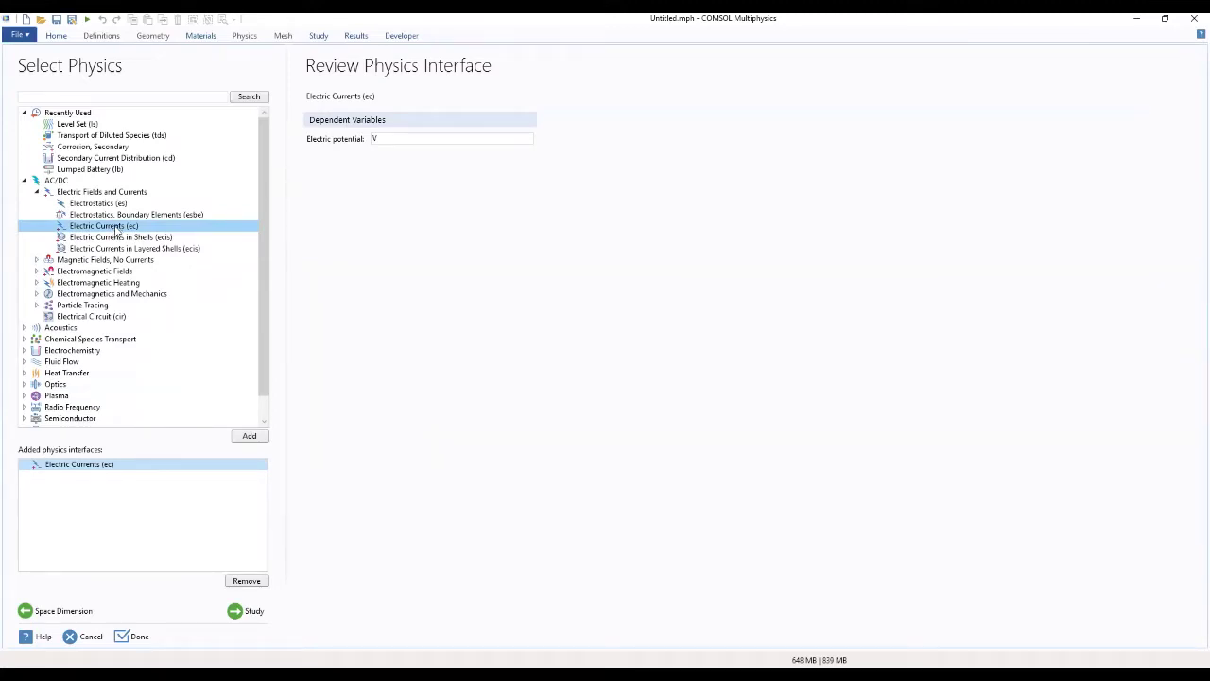
{"action": "left_click", "coordinate": [68, 317]}
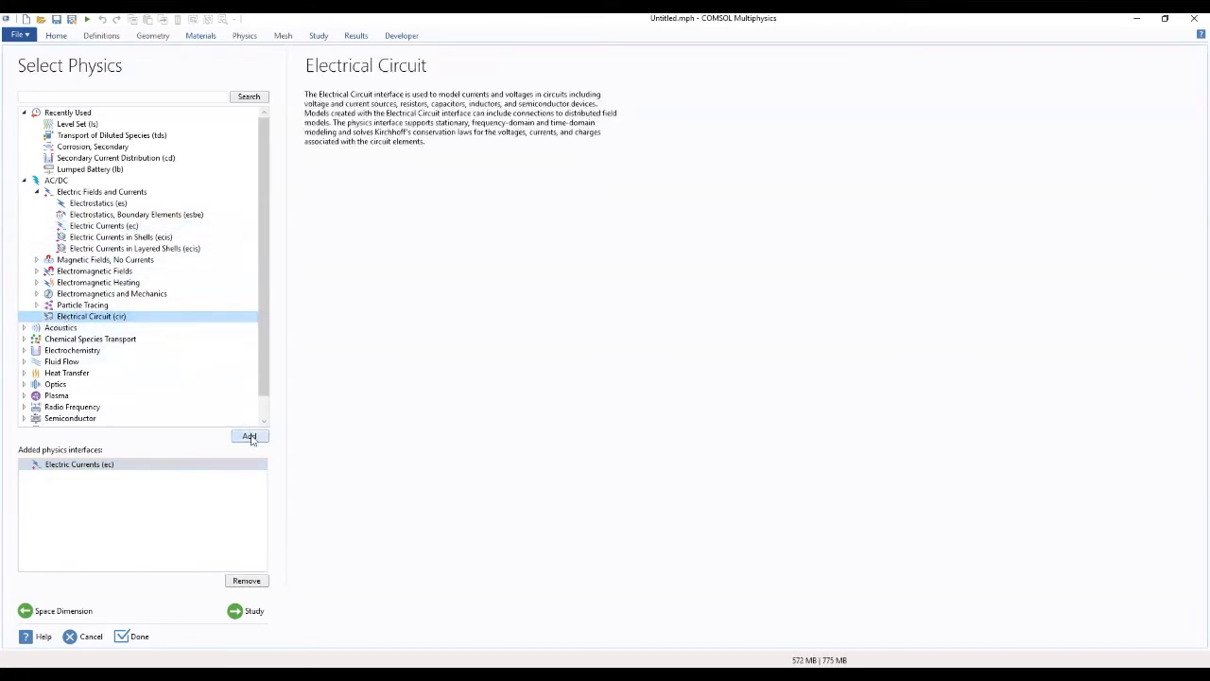
{"action": "left_click", "coordinate": [251, 437]}
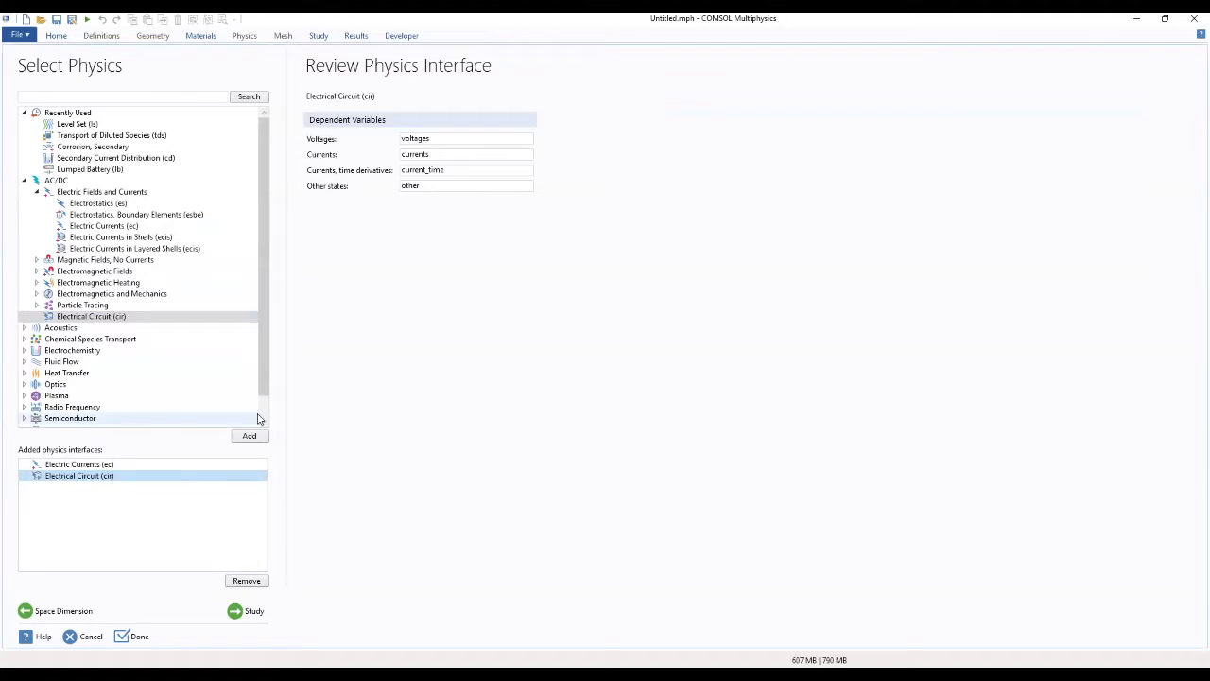
Step: Choose a Time Dependent study and finish the model setup
{"action": "left_click", "coordinate": [243, 610]}
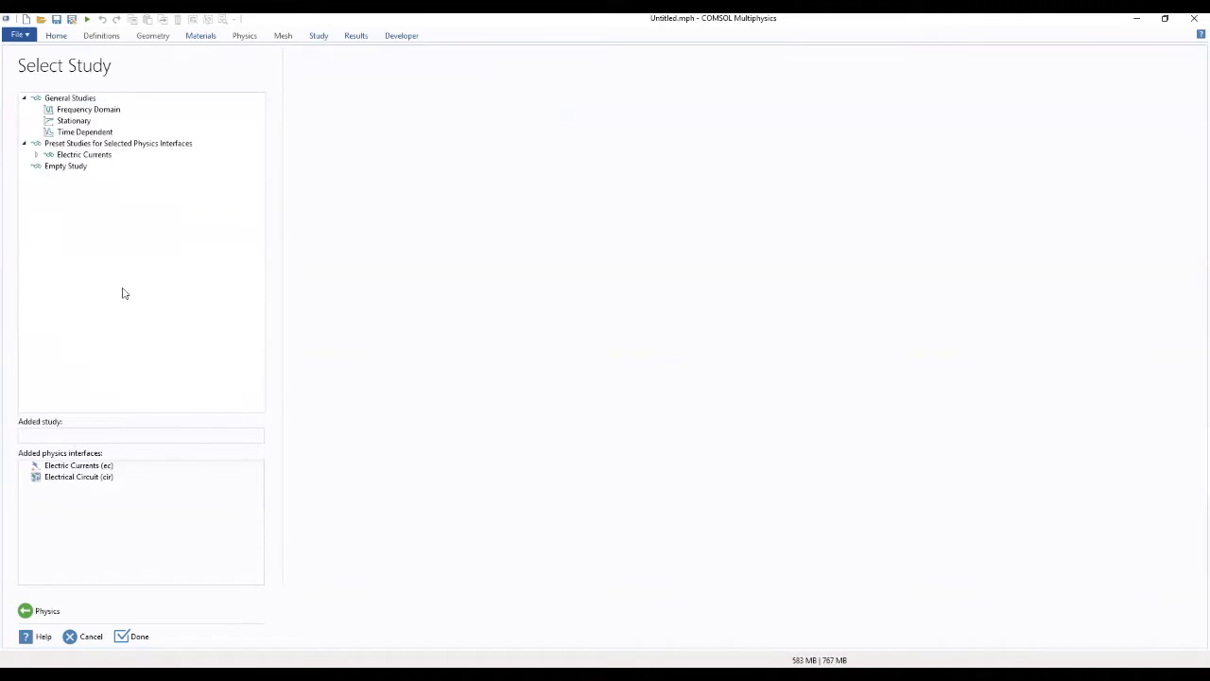
{"action": "left_click", "coordinate": [93, 137]}
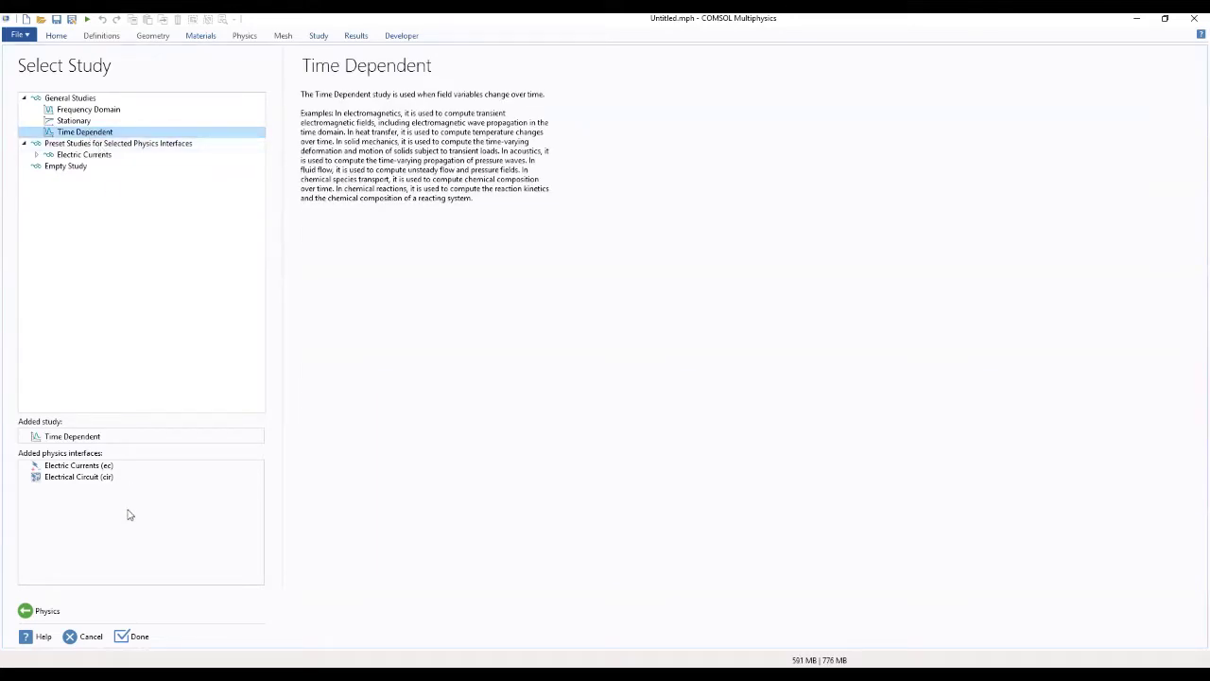
{"action": "left_click", "coordinate": [123, 637]}
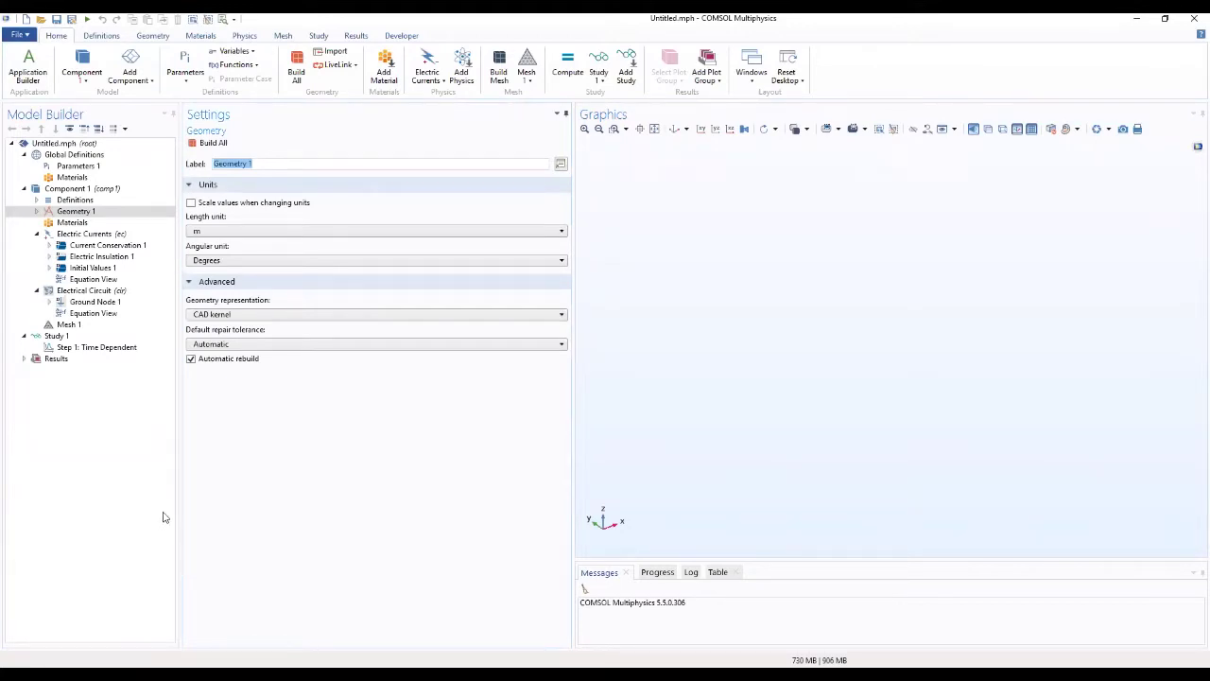
{"action": "left_click_drag", "start_coordinate": [179, 373], "coordinate": [166, 375]}
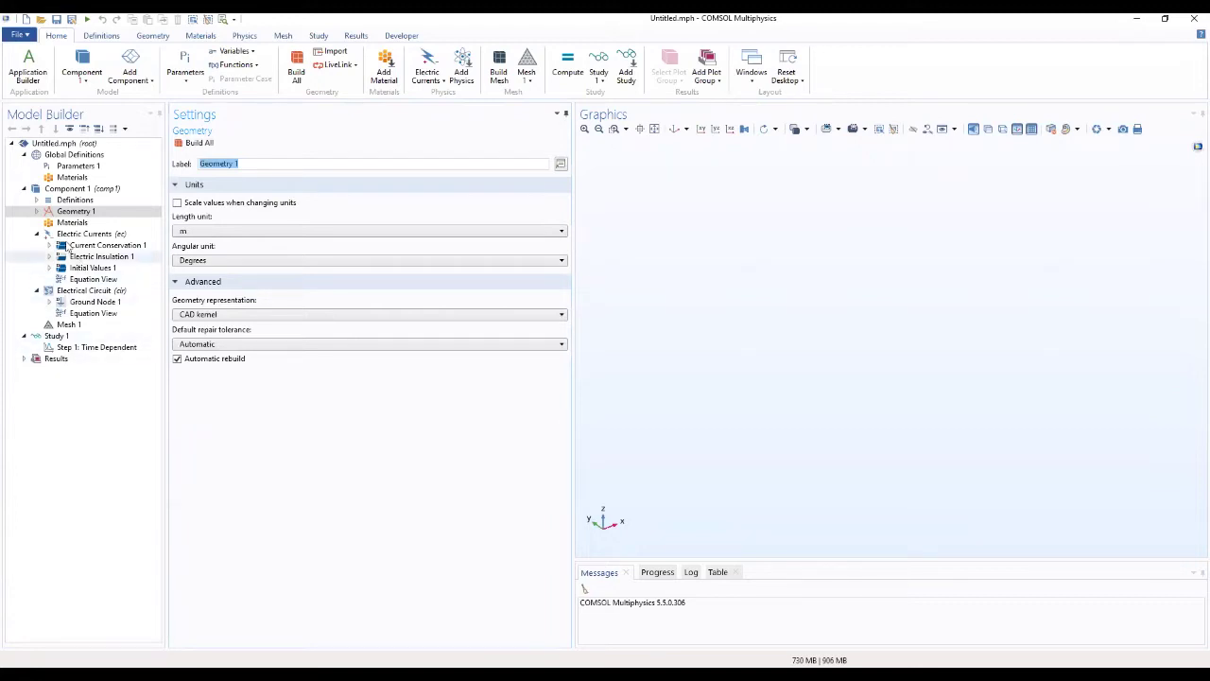
Step: Define a global parameter R with the expression 1000(ohm)
{"action": "left_click", "coordinate": [78, 167]}
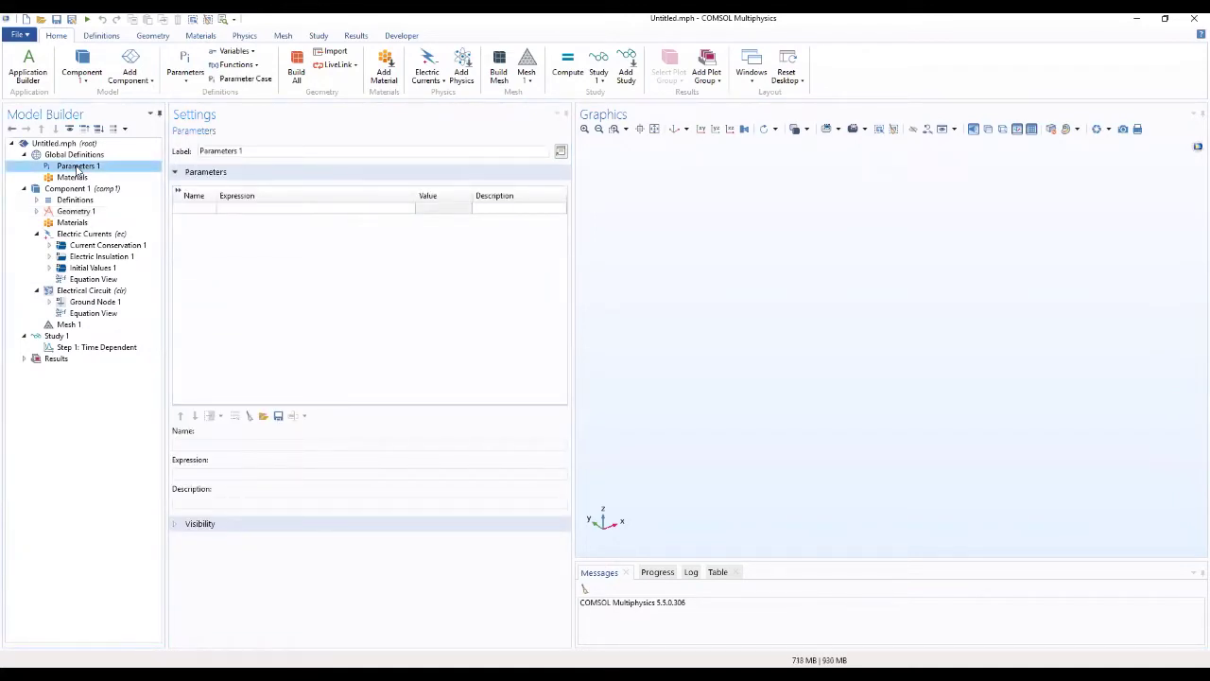
{"action": "left_click", "coordinate": [188, 209]}
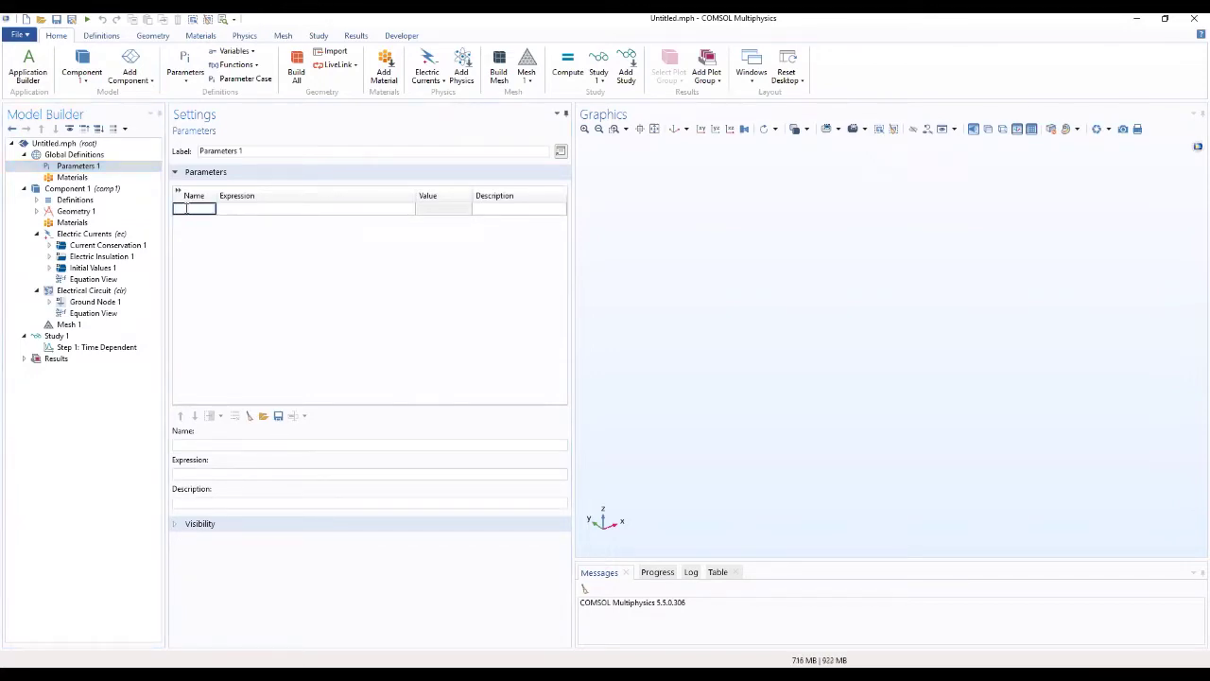
{"action": "type", "text": "R"}
{"action": "left_click", "coordinate": [248, 210]}
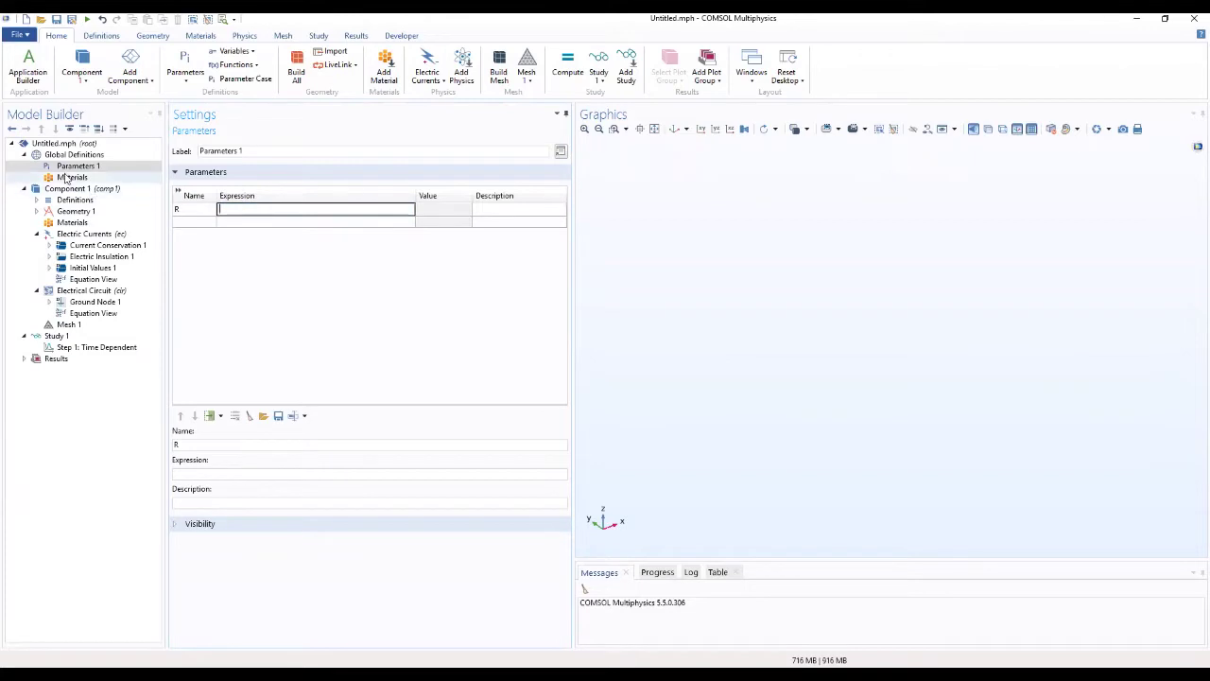
{"action": "type", "text": "1000[ohm]"}
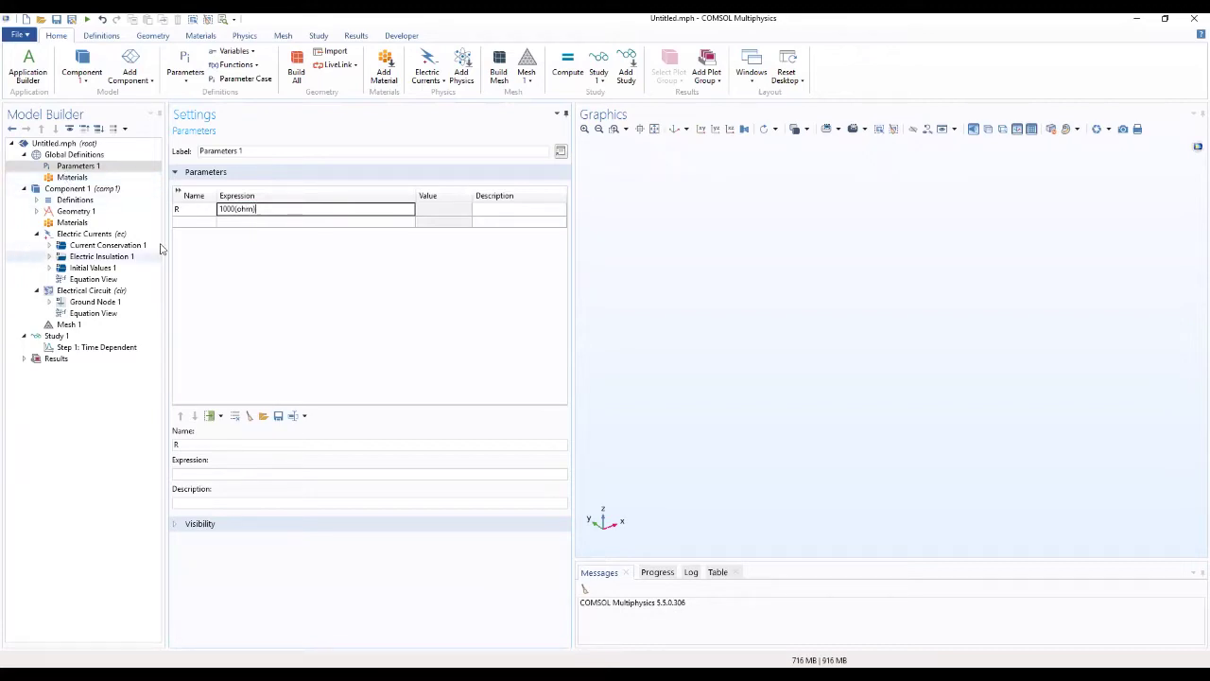
{"action": "left_click", "coordinate": [188, 224]}
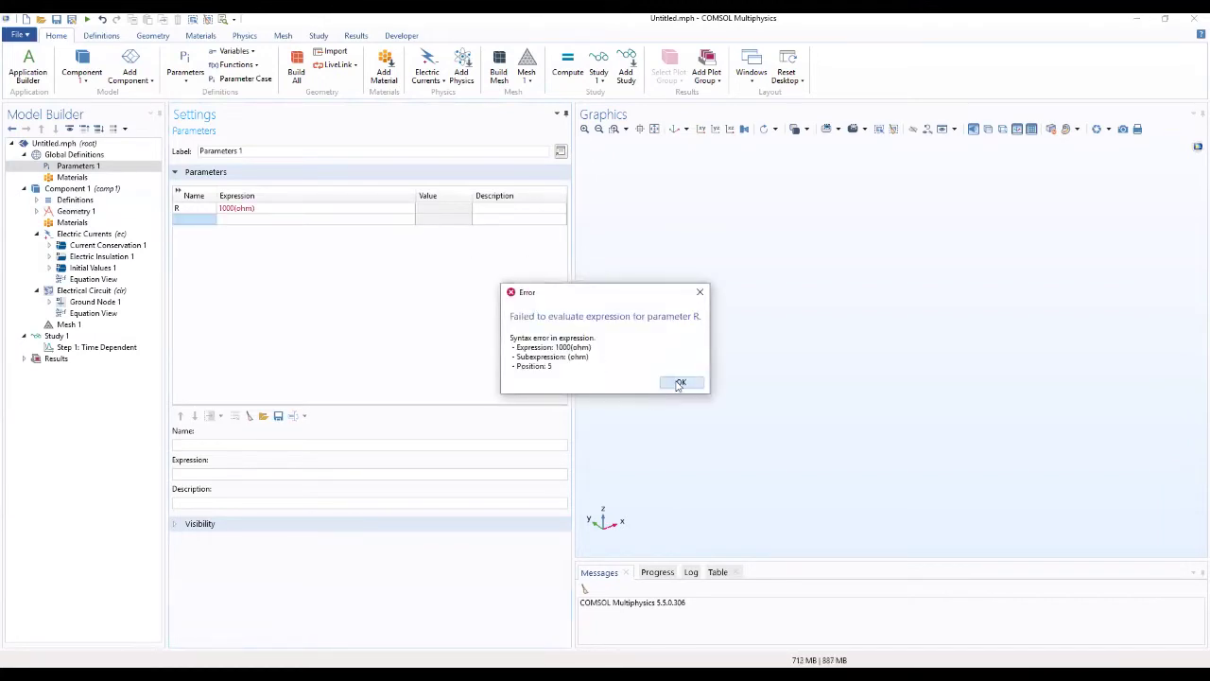
{"action": "left_click", "coordinate": [679, 383]}
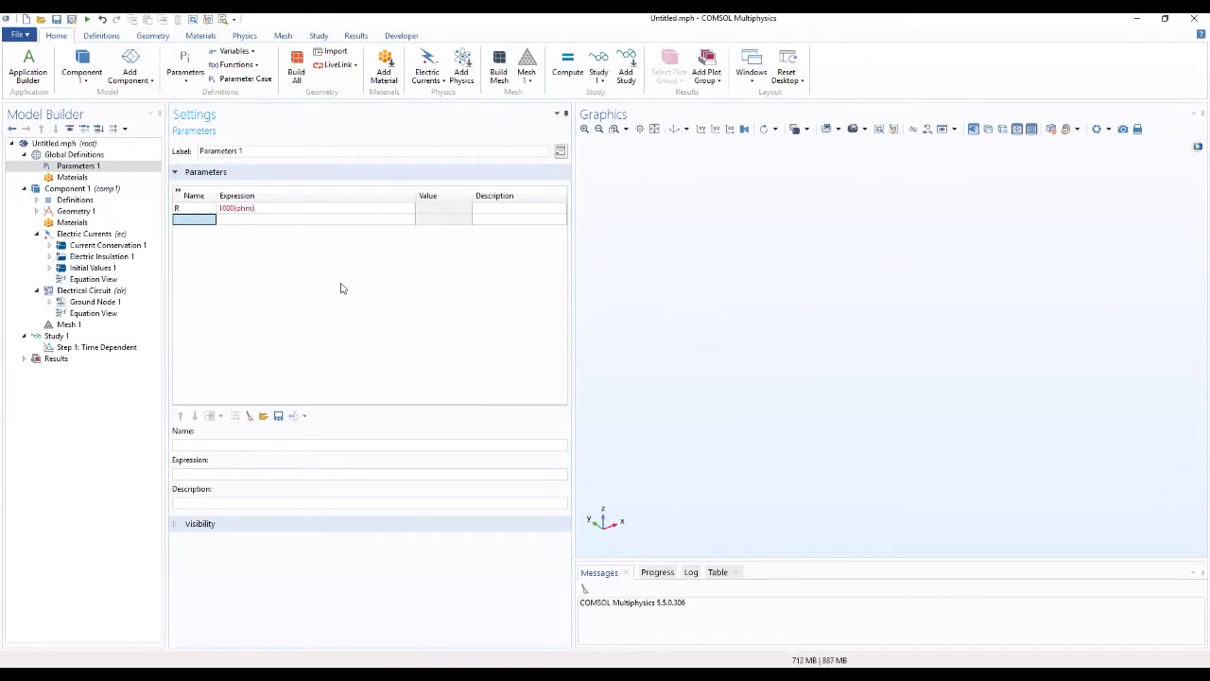
Step: Correct the expression of parameter R to 1000[ohm], with the unit in square brackets
{"action": "left_click", "coordinate": [252, 212]}
{"action": "left_click", "coordinate": [251, 211]}
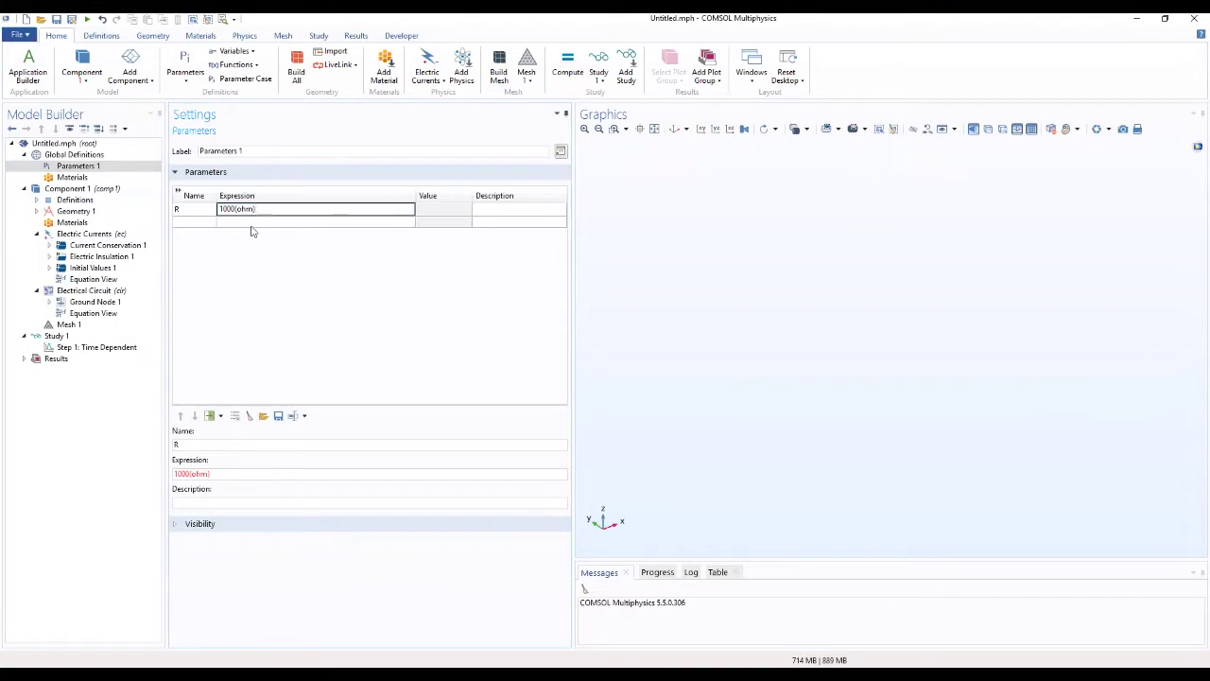
{"action": "key", "text": "BackSpace"}
{"action": "type", "text": ")"}
{"action": "key", "text": "Left"}
{"action": "key", "text": "Left"}
{"action": "key", "text": "BackSpace"}
{"action": "type", "text": "["}
{"action": "left_click", "coordinate": [206, 220]}
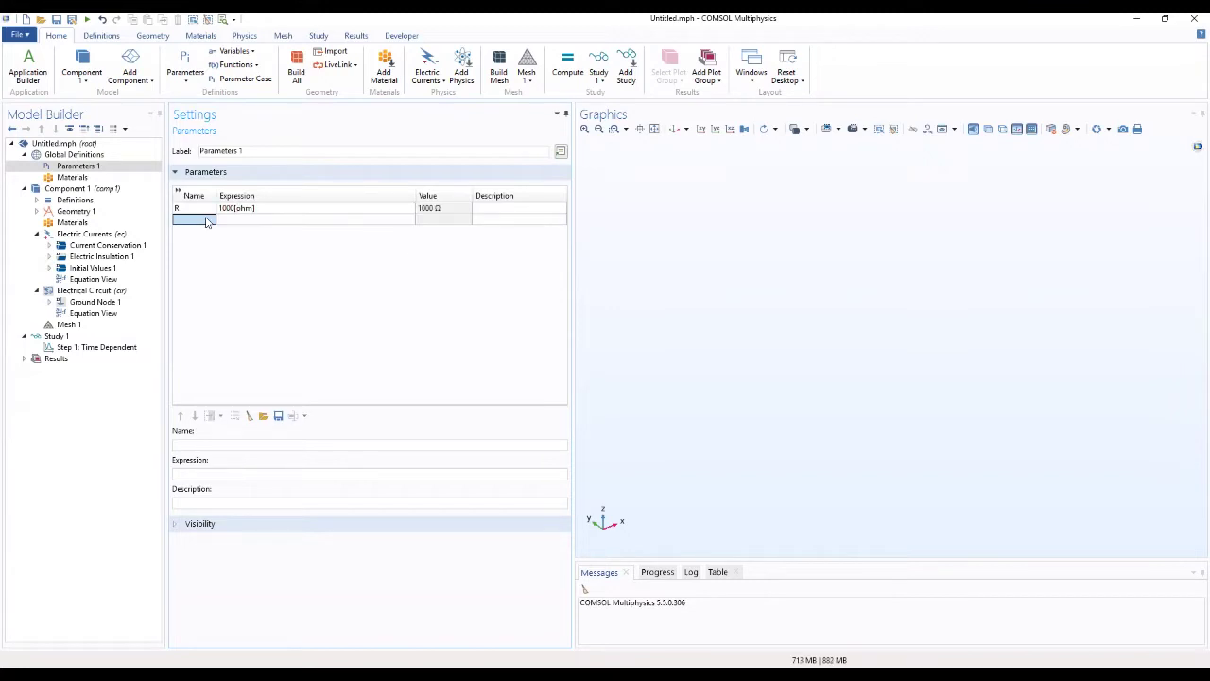
Step: Add a global parameter C with the expression 43.4[pF]
{"action": "left_click", "coordinate": [206, 217]}
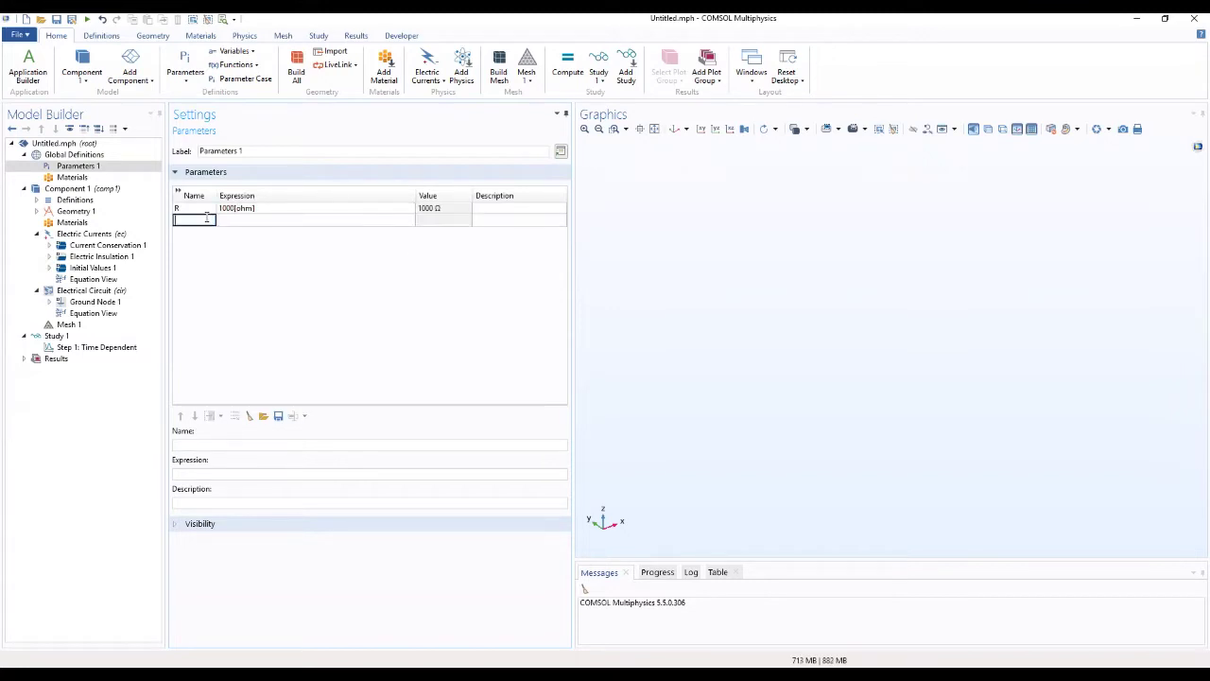
{"action": "type", "text": "C"}
{"action": "left_click", "coordinate": [234, 220]}
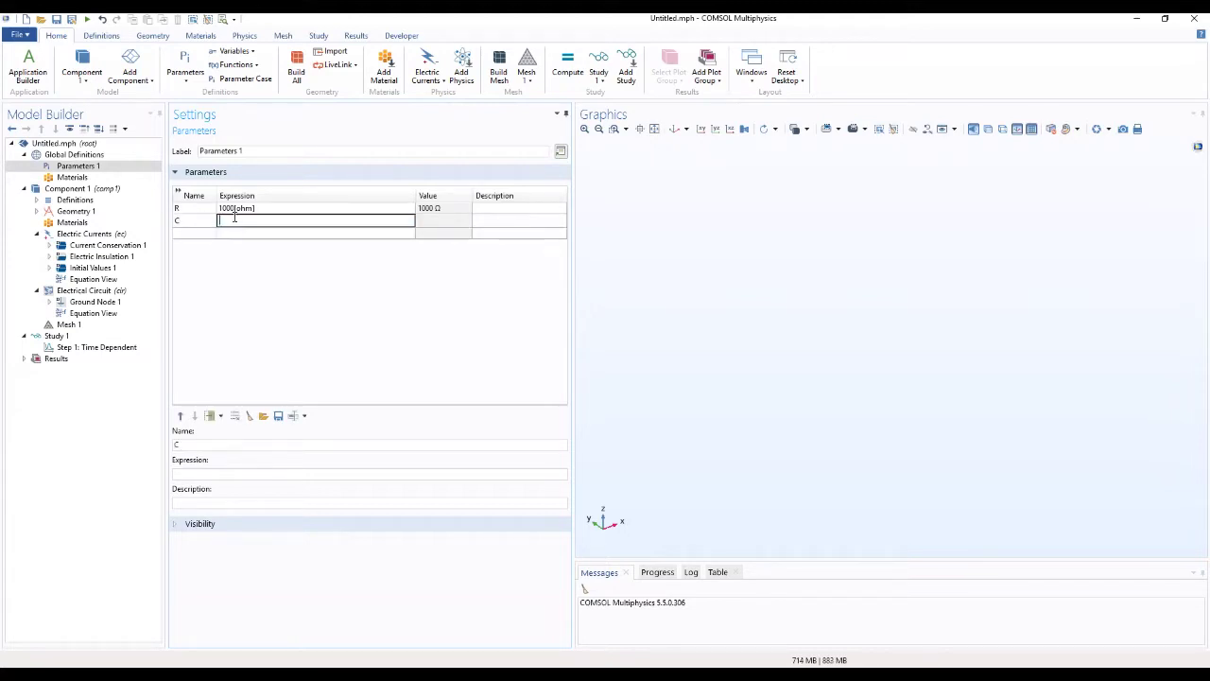
{"action": "type", "text": "45"}
{"action": "type", "text": ".4"}
{"action": "type", "text": "[p"}
{"action": "type", "text": "p"}
{"action": "type", "text": "F]"}
{"action": "left_click", "coordinate": [198, 235]}
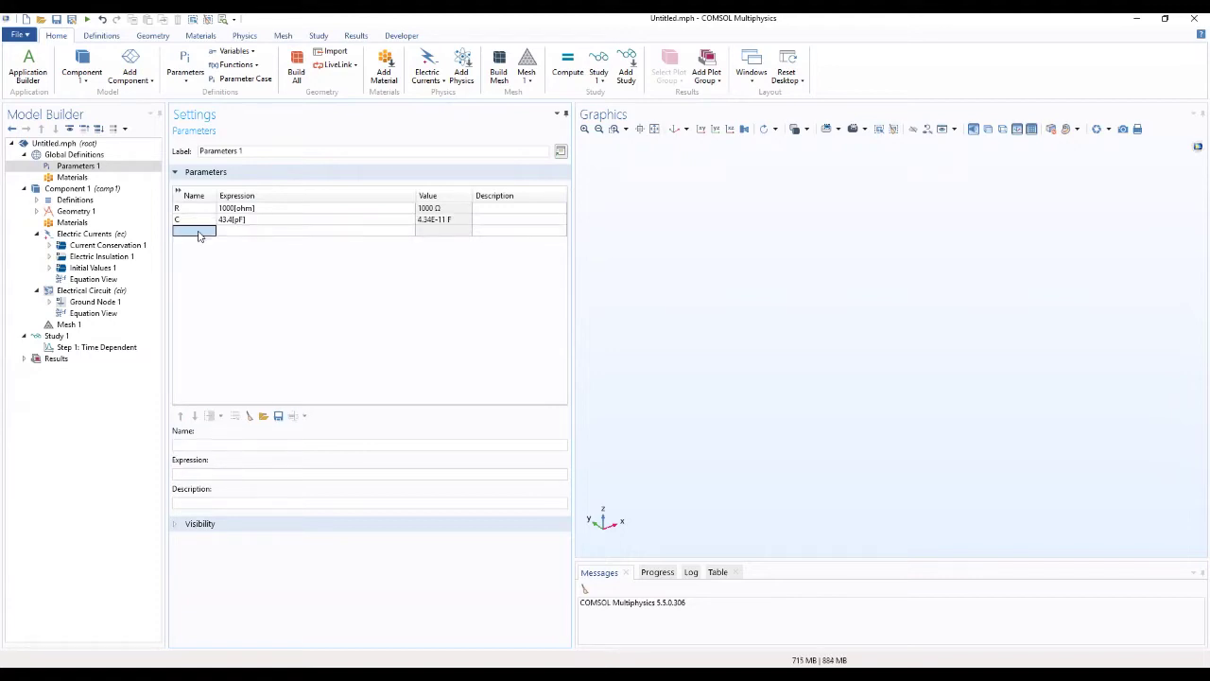
Step: Add a global parameter V0 with the expression 1[V]
{"action": "type", "text": "V"}
{"action": "key", "text": "BackSpace"}
{"action": "type", "text": "V"}
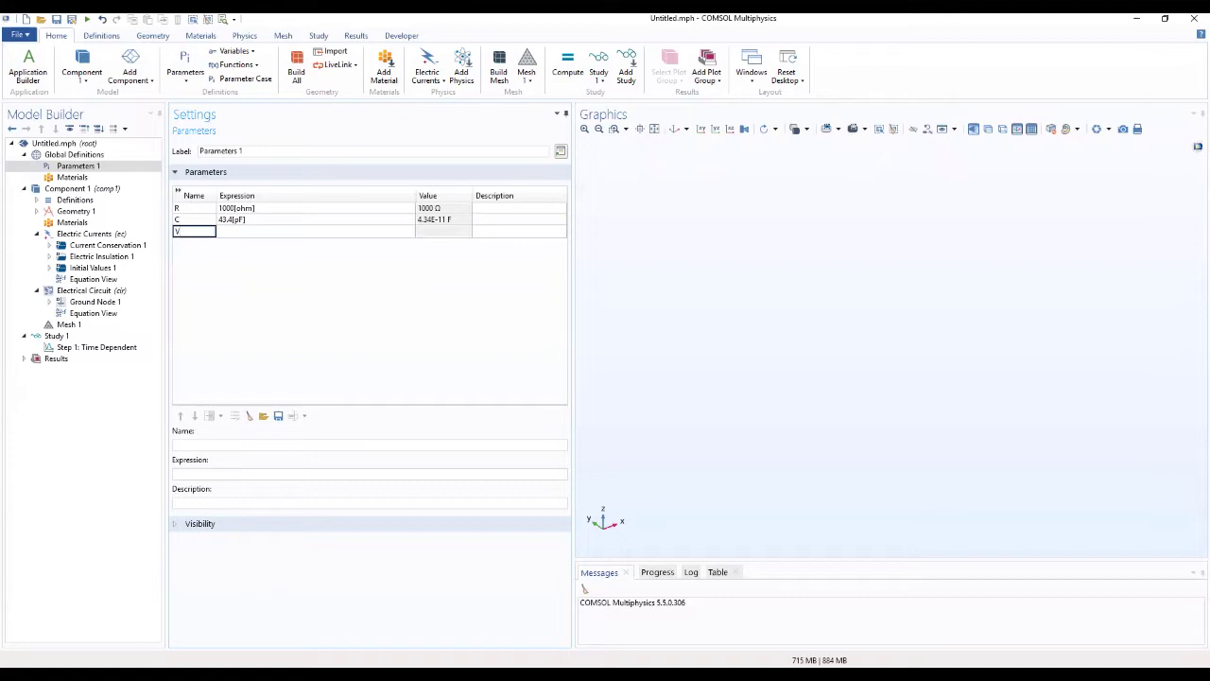
{"action": "type", "text": "0"}
{"action": "key", "text": "BackSpace"}
{"action": "type", "text": "0"}
{"action": "left_click", "coordinate": [246, 230]}
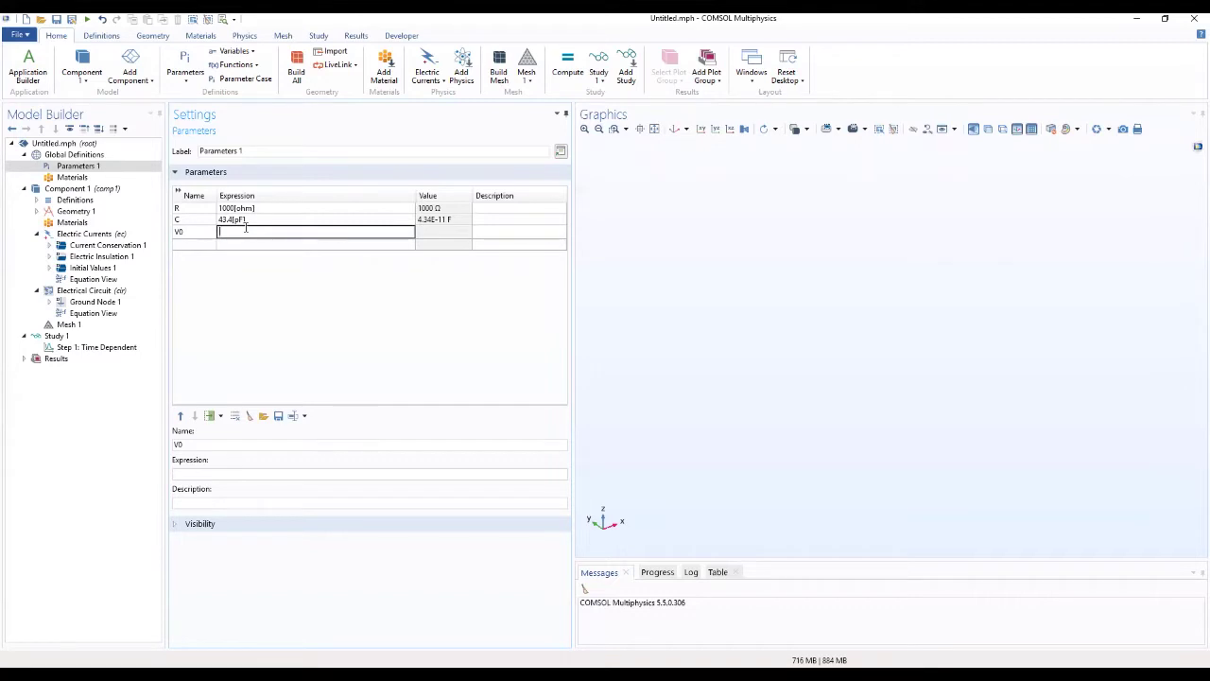
{"action": "type", "text": "1[V]"}
{"action": "left_click", "coordinate": [240, 245]}
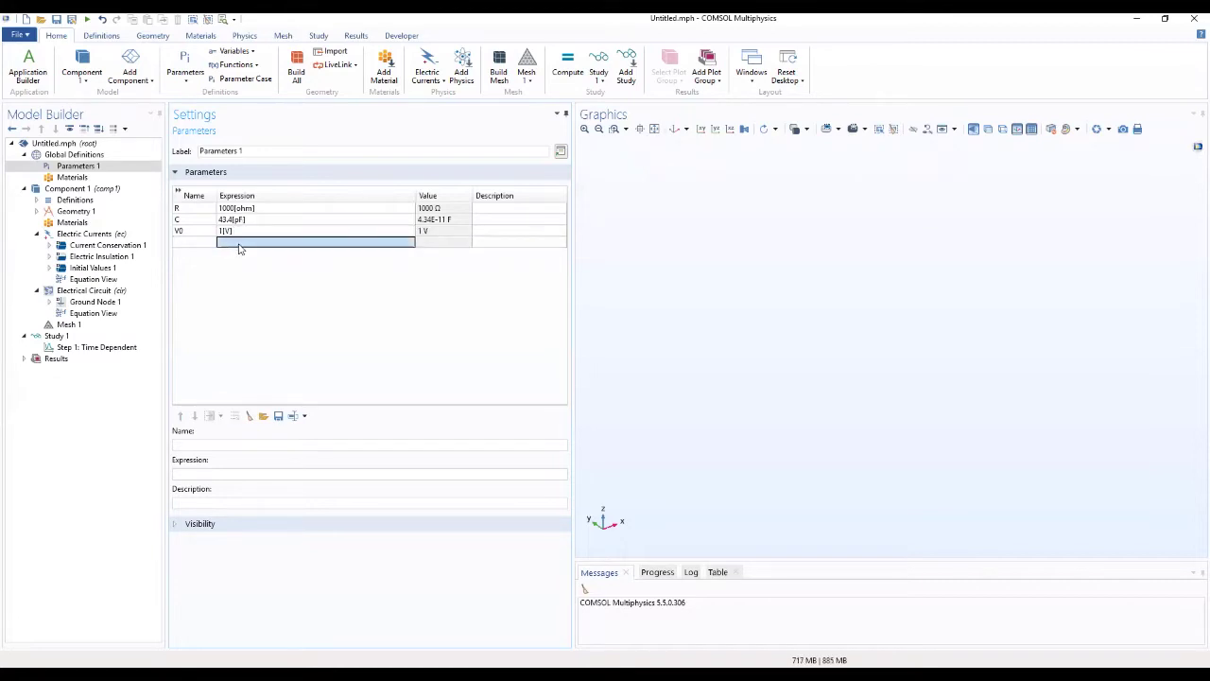
Step: Set the length unit of Geometry 1 to cm
{"action": "left_click", "coordinate": [67, 212]}
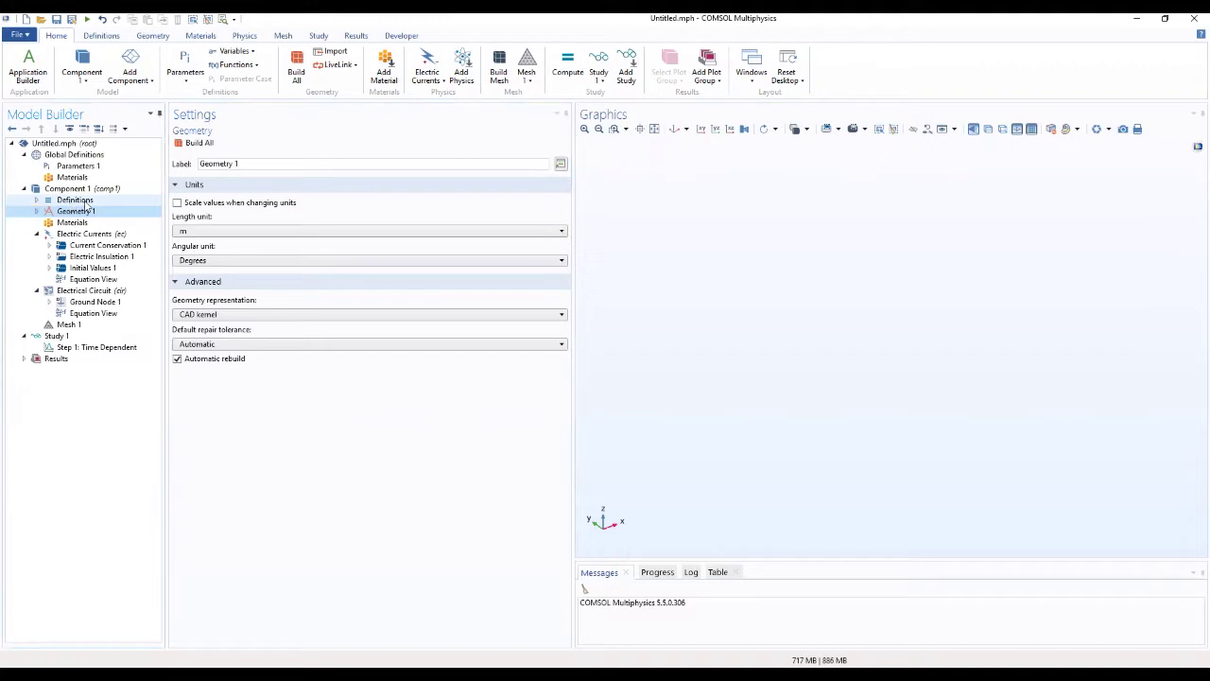
{"action": "left_click", "coordinate": [210, 237]}
{"action": "left_click", "coordinate": [189, 319]}
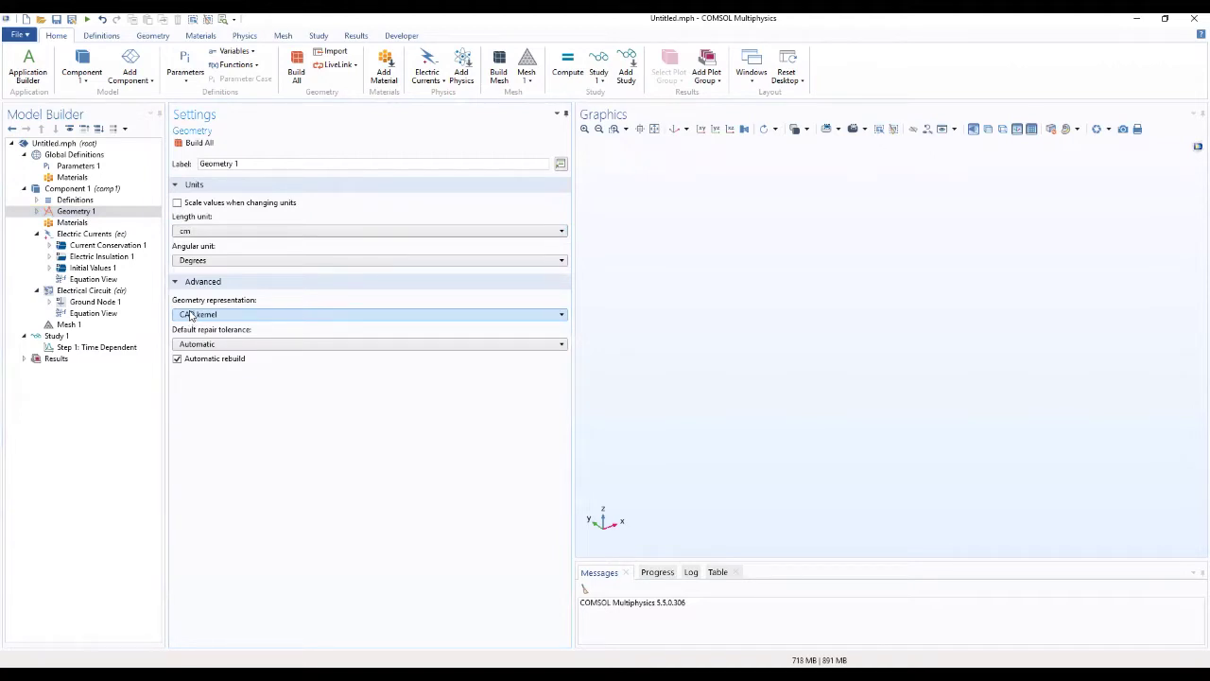
Step: Build a solid cylinder with a 20 cm radius and 20 cm height in Geometry 1, and turn on wireframe rendering
{"action": "left_click", "coordinate": [71, 212]}
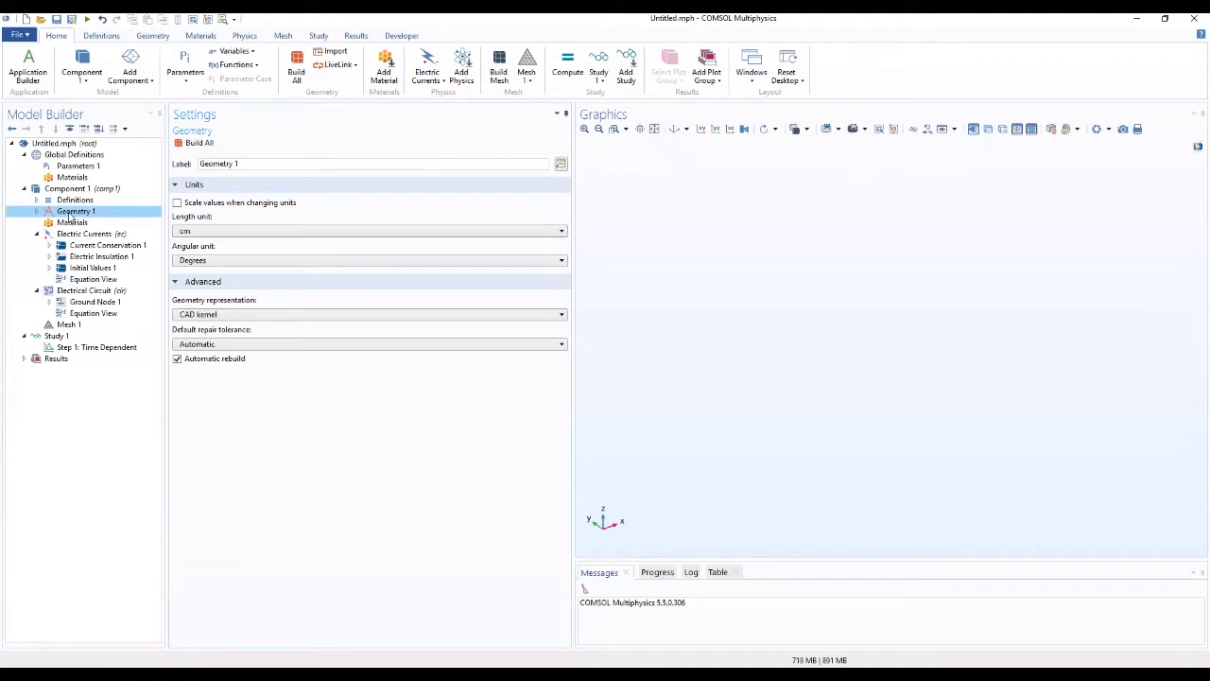
{"action": "right_click", "coordinate": [71, 214]}
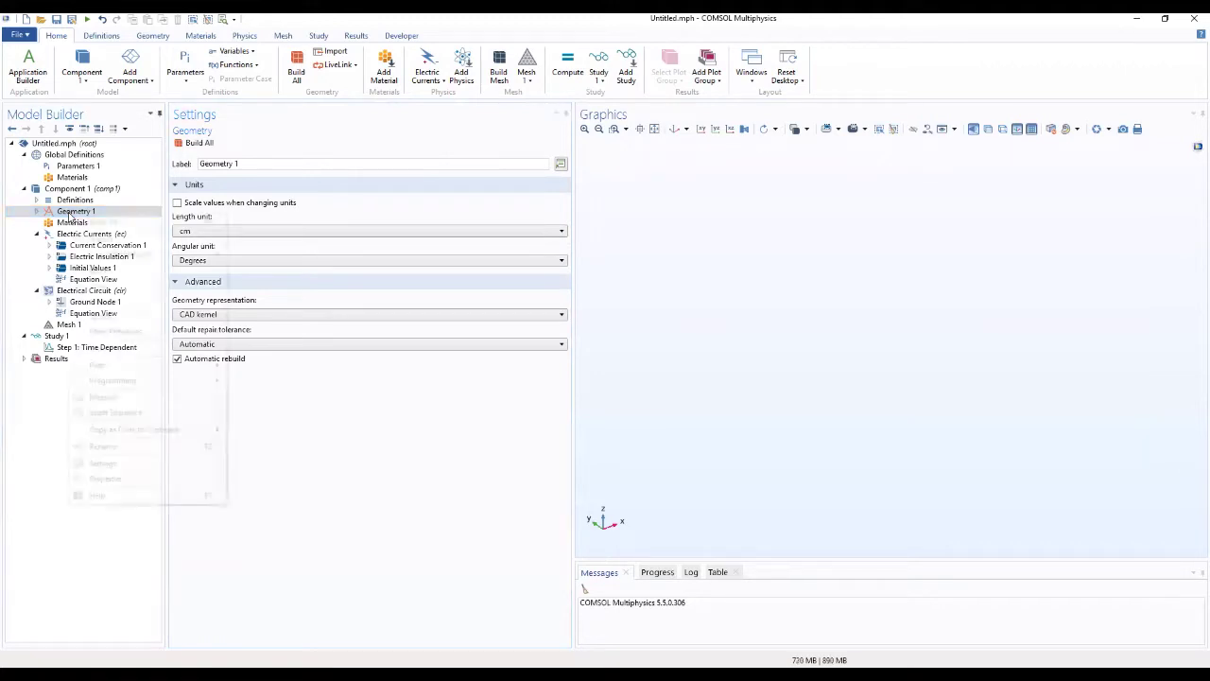
{"action": "left_click", "coordinate": [104, 301]}
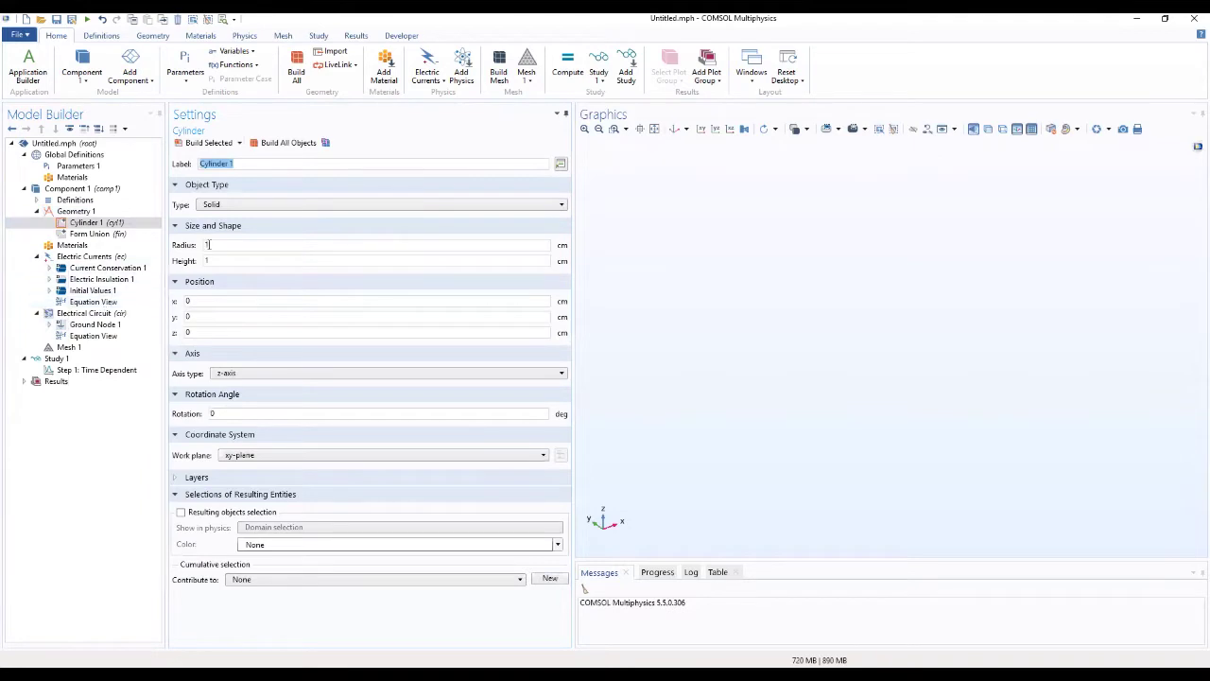
{"action": "left_click", "coordinate": [216, 245]}
{"action": "double_click", "coordinate": [203, 245]}
{"action": "type", "text": "20"}
{"action": "double_click", "coordinate": [246, 259]}
{"action": "type", "text": "20"}
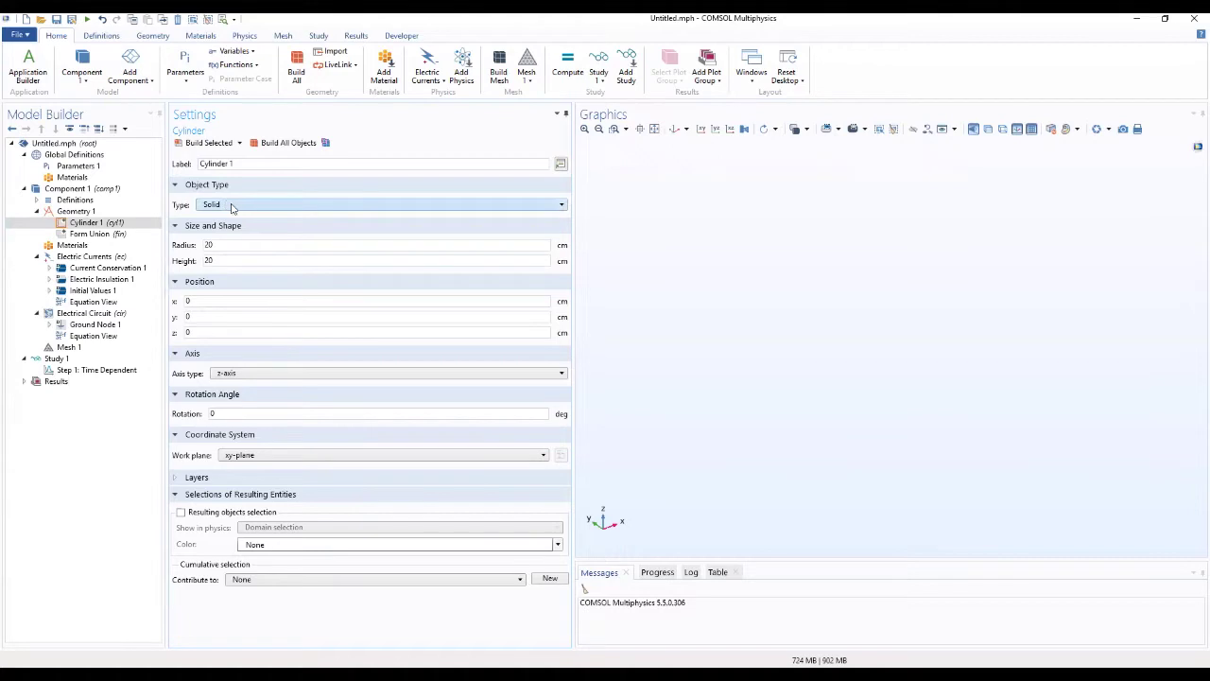
{"action": "left_click", "coordinate": [194, 147]}
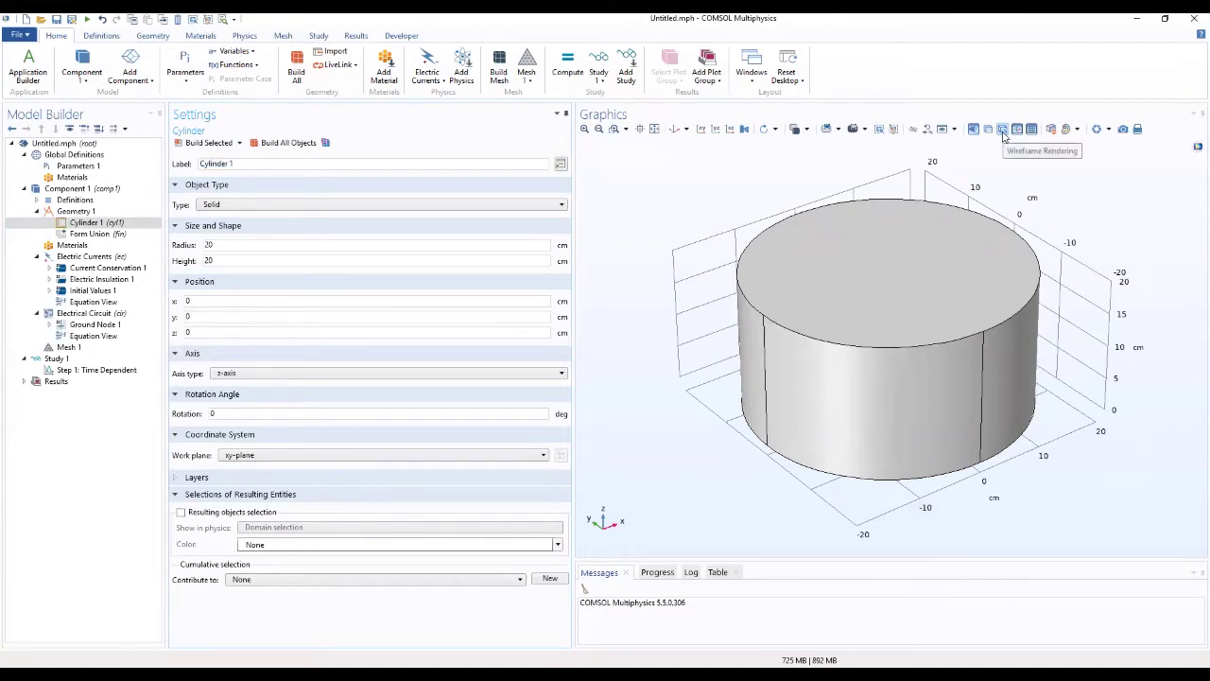
{"action": "left_click", "coordinate": [1003, 129]}
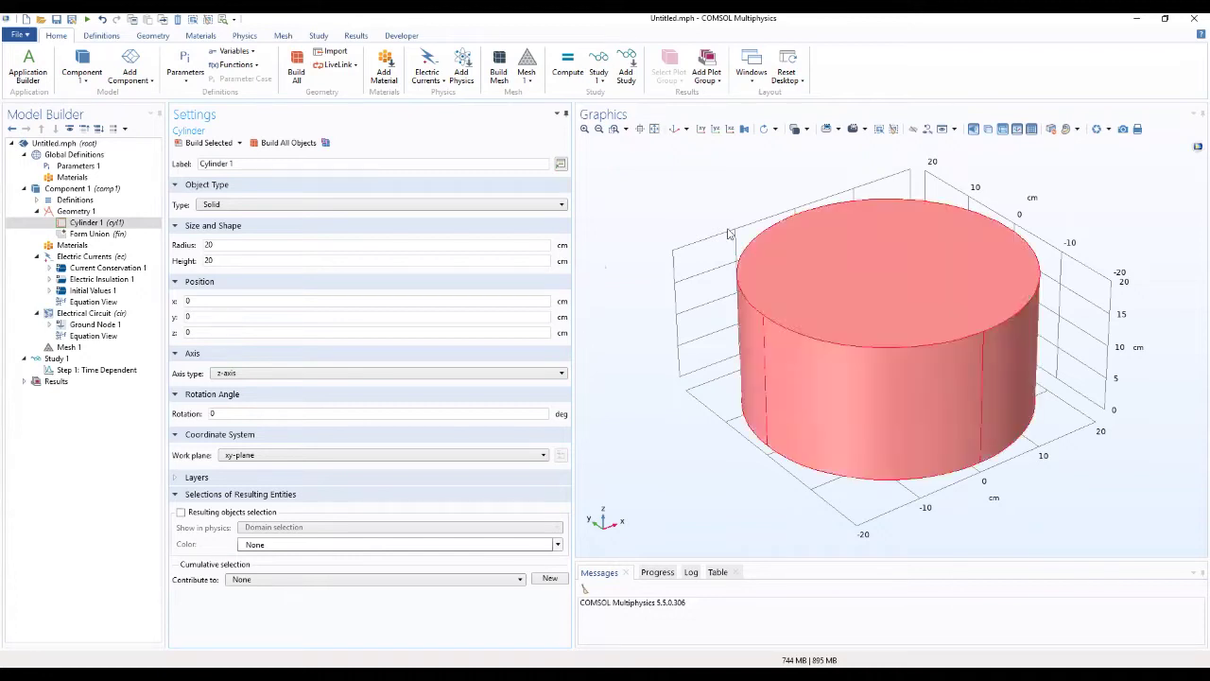
Step: Add a second solid cylinder to Geometry 1 with a 10 cm radius, 4 cm height and z position of 8 cm
{"action": "left_click", "coordinate": [76, 211]}
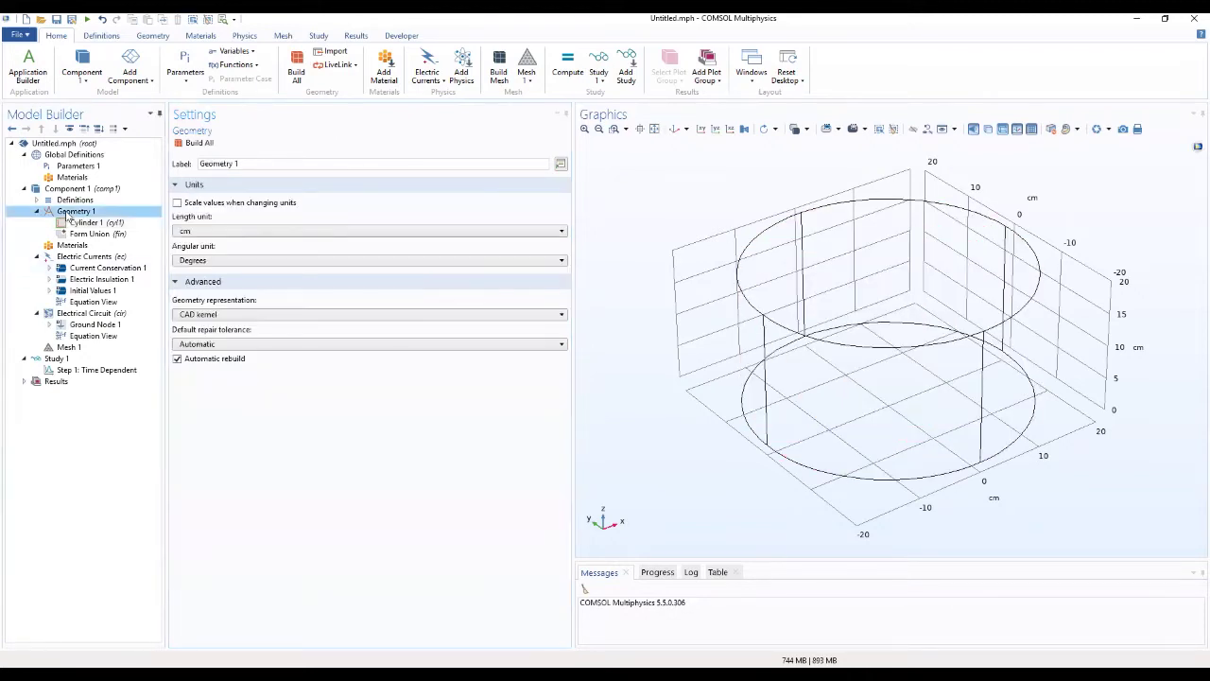
{"action": "right_click", "coordinate": [70, 216]}
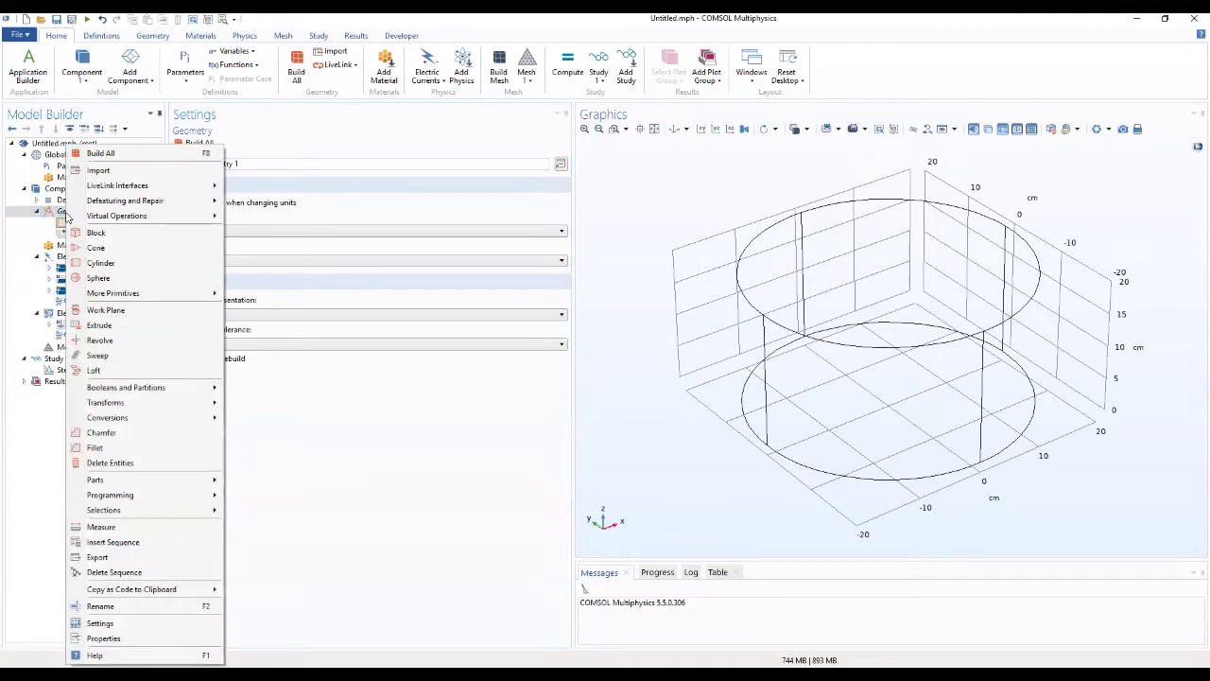
{"action": "left_click", "coordinate": [104, 262]}
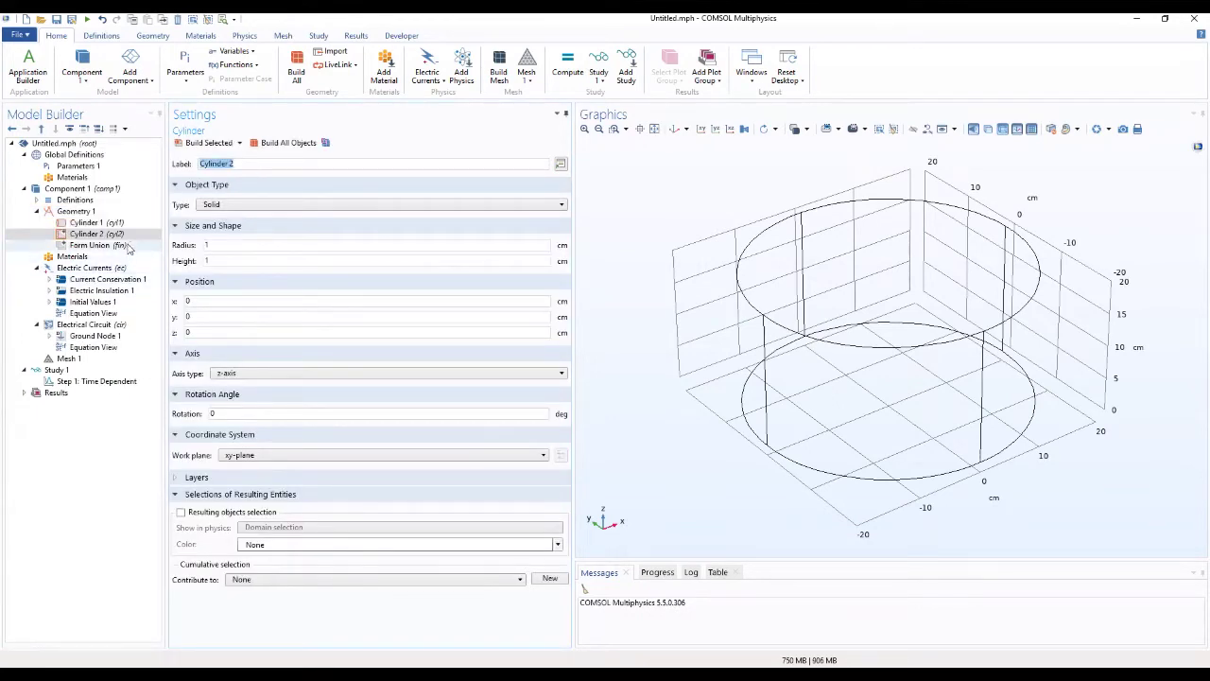
{"action": "left_click", "coordinate": [218, 244]}
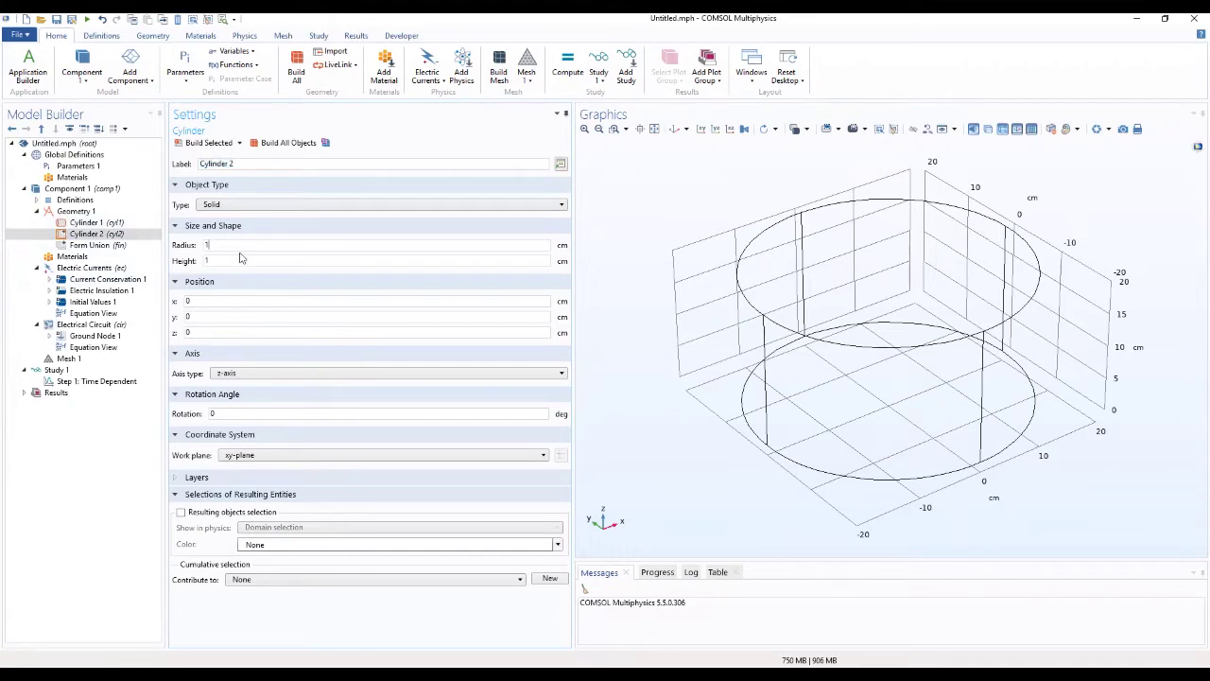
{"action": "type", "text": "0"}
{"action": "key", "text": "Tab"}
{"action": "type", "text": "4"}
{"action": "type", "text": "8"}
Step: Give Cylinder 2 a layer of thickness 5[mm] on its bottom and top but not its side, and build it
{"action": "left_click", "coordinate": [256, 480]}
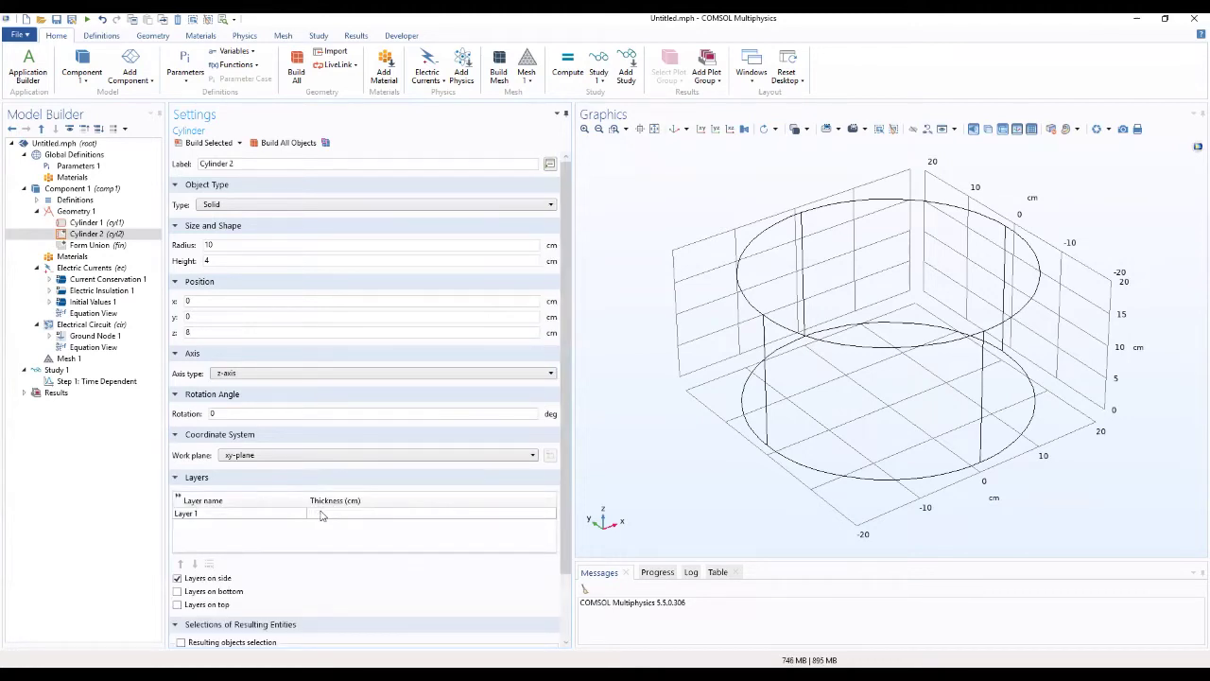
{"action": "left_click", "coordinate": [326, 513]}
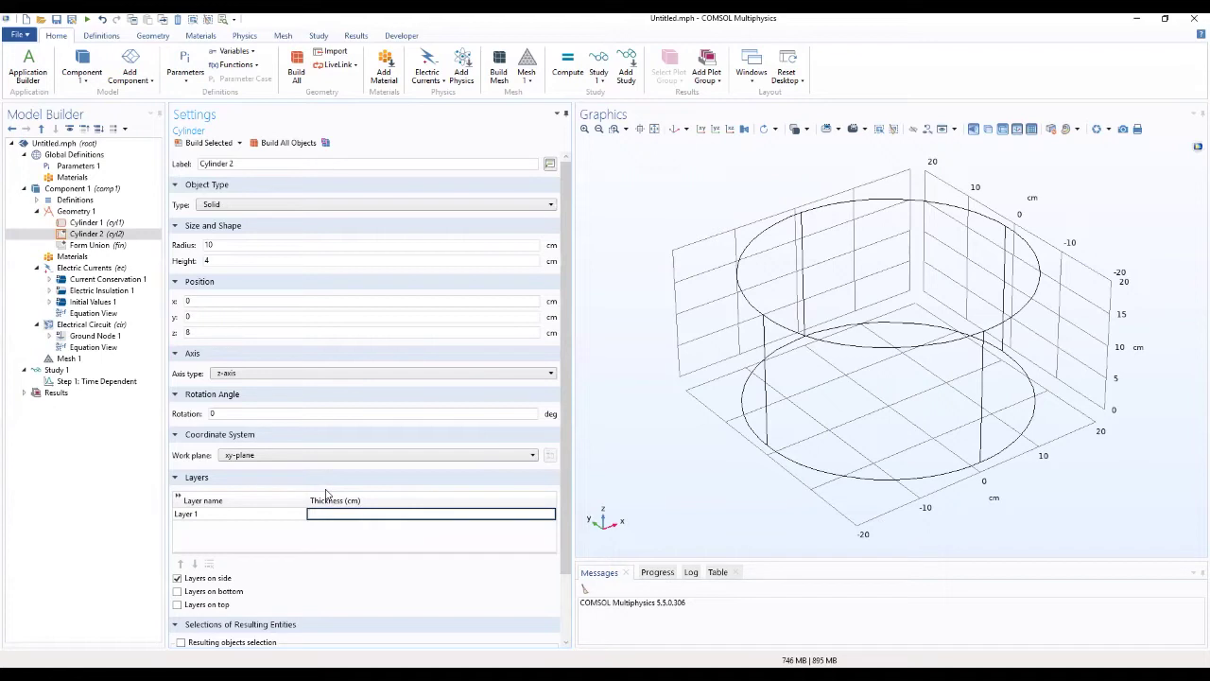
{"action": "type", "text": "5[mm"}
{"action": "left_click", "coordinate": [291, 535]}
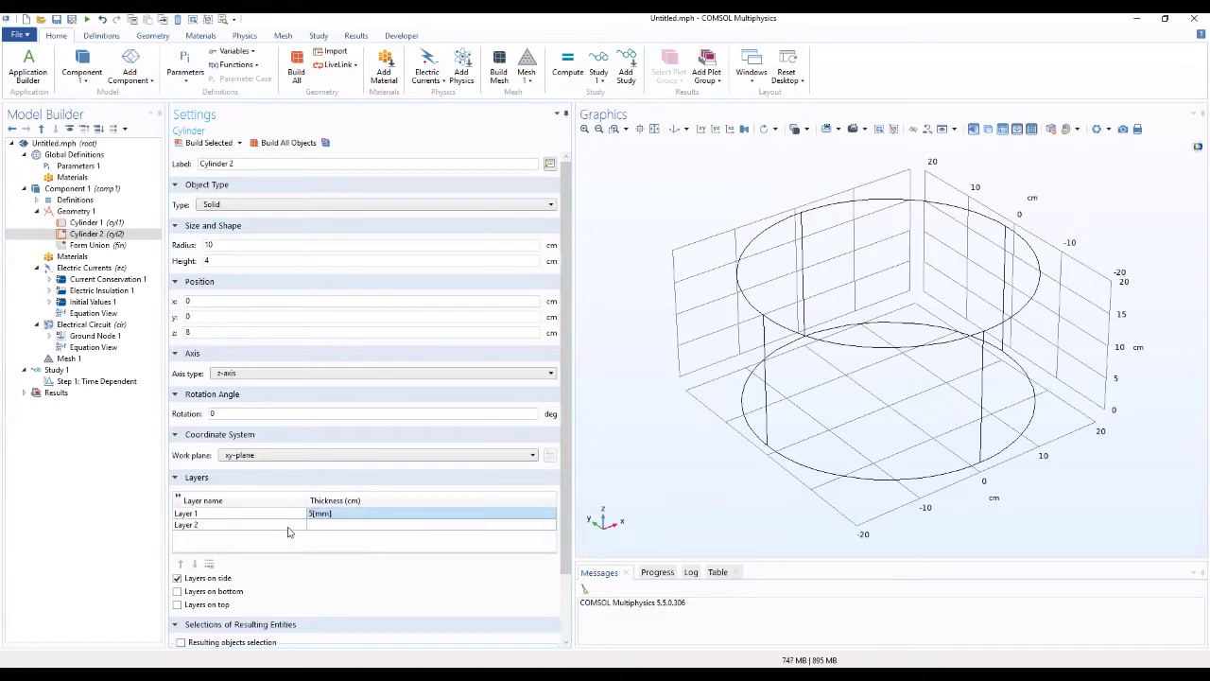
{"action": "left_click", "coordinate": [178, 591]}
{"action": "left_click", "coordinate": [178, 605]}
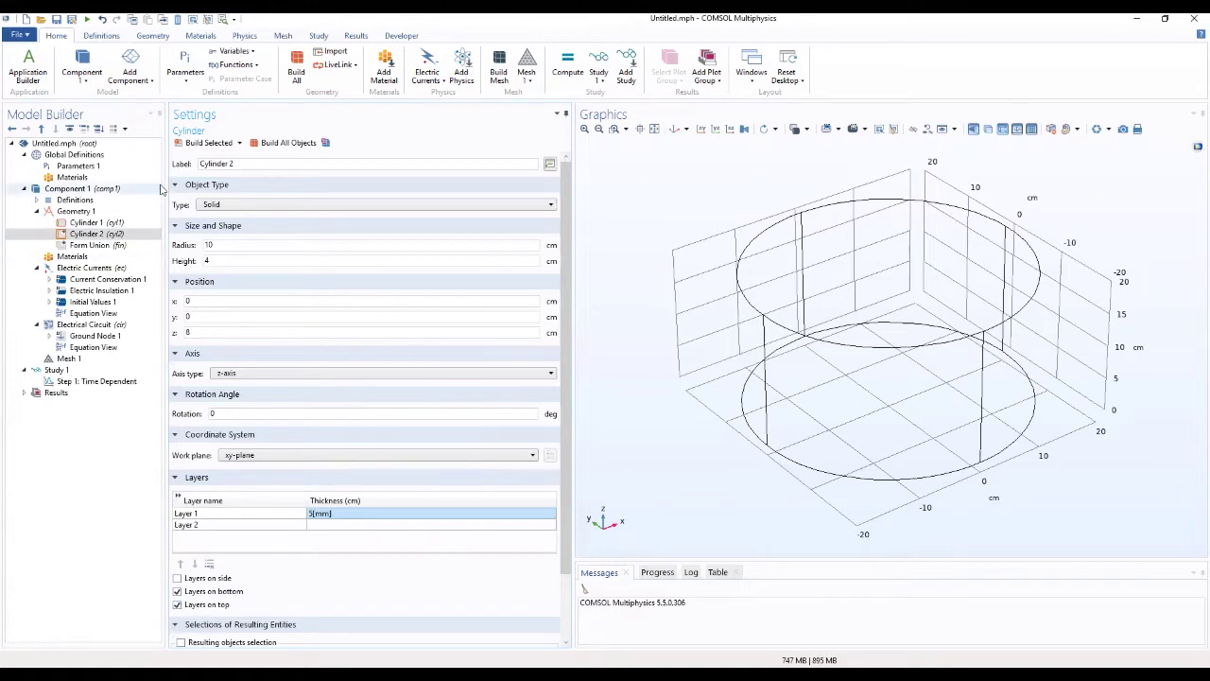
{"action": "left_click", "coordinate": [199, 143]}
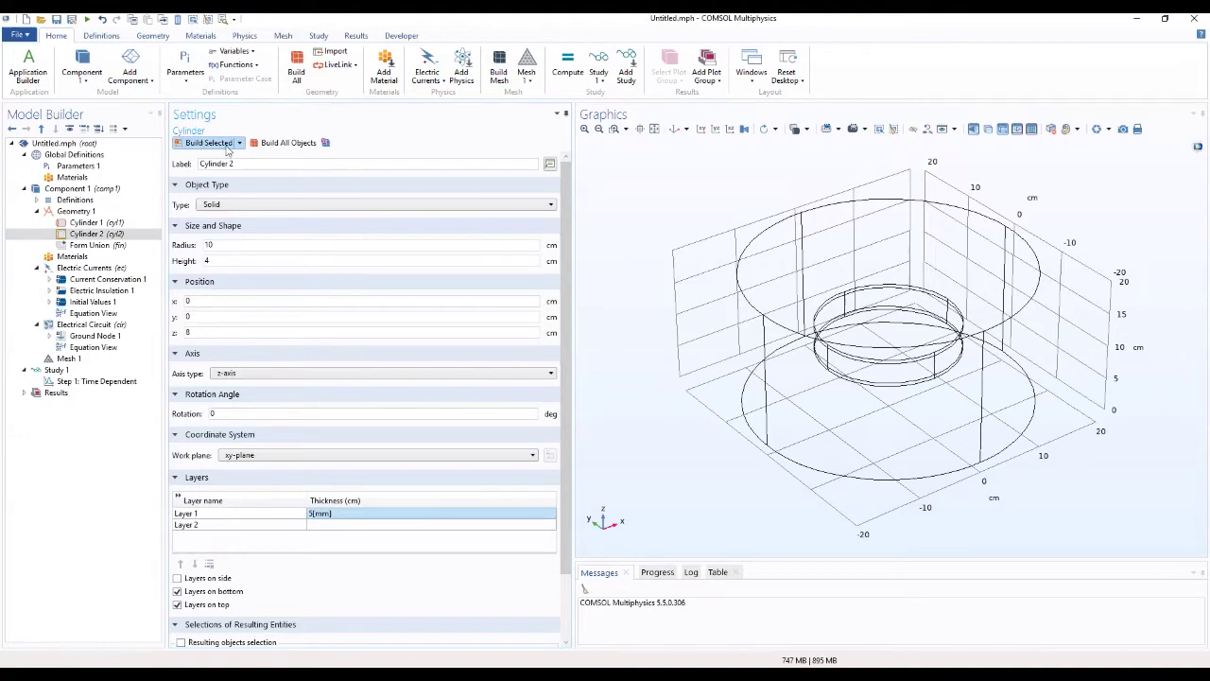
Step: Add and build a third solid cylinder with a 0.75 cm radius and 8 cm height at the origin
{"action": "left_click_drag", "start_coordinate": [707, 447], "coordinate": [690, 406]}
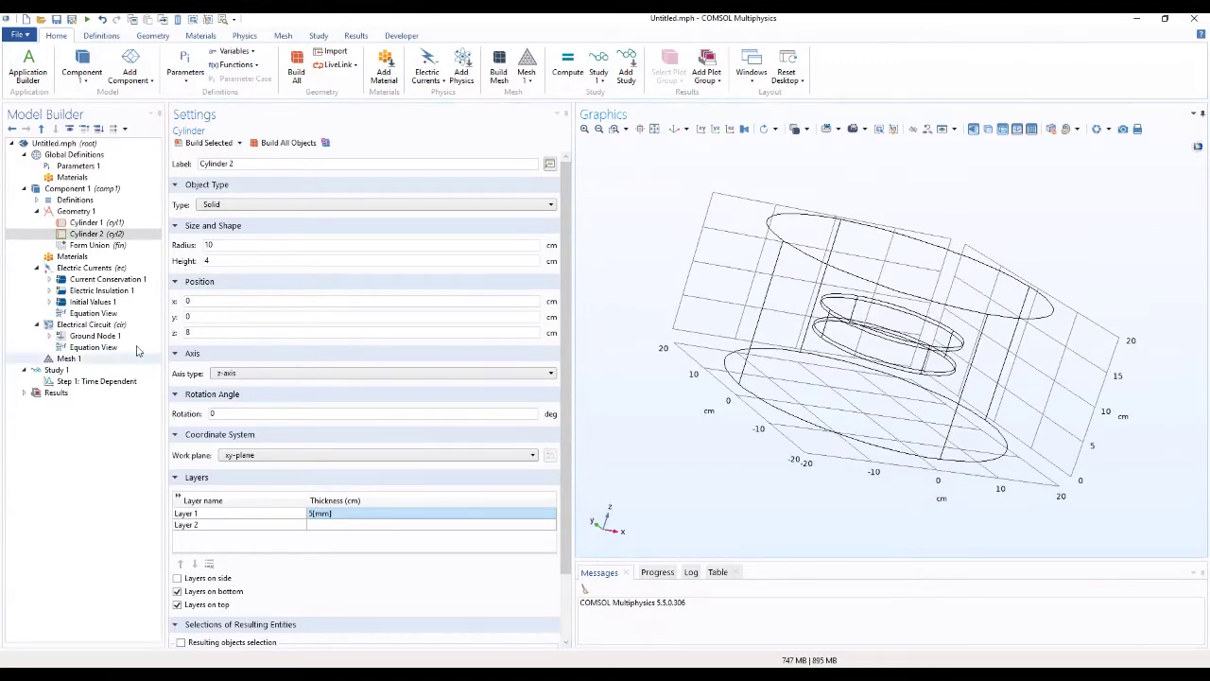
{"action": "left_click", "coordinate": [87, 211]}
{"action": "right_click", "coordinate": [92, 213]}
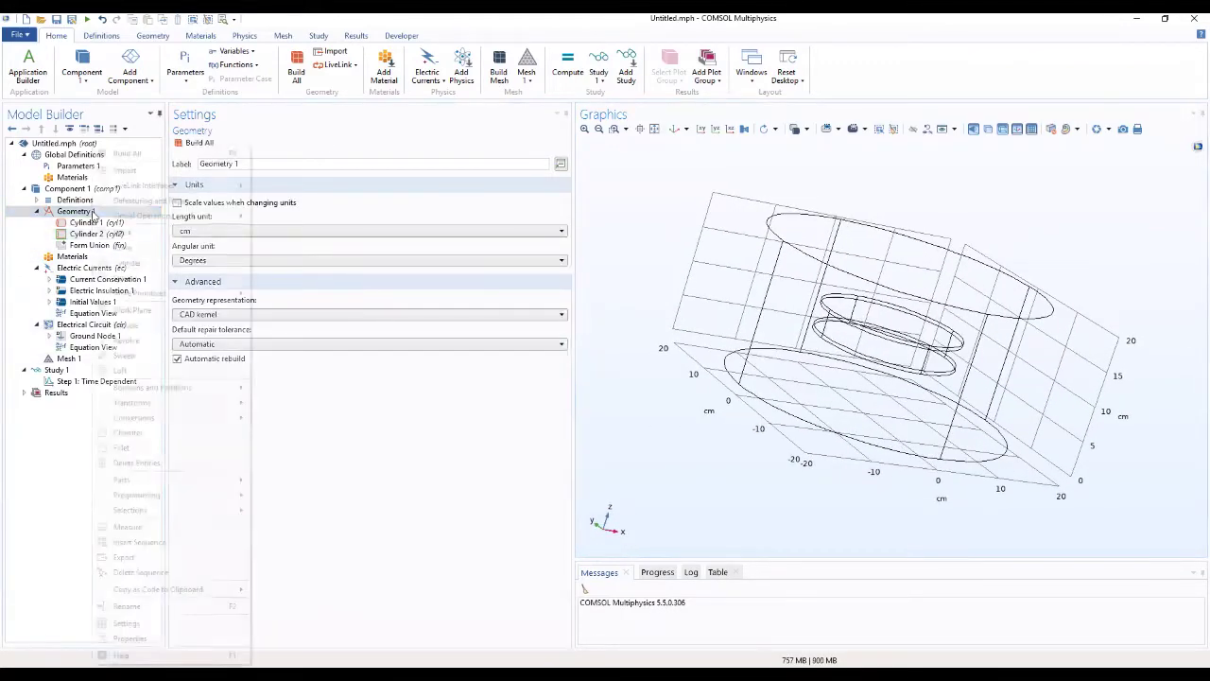
{"action": "left_click", "coordinate": [132, 267]}
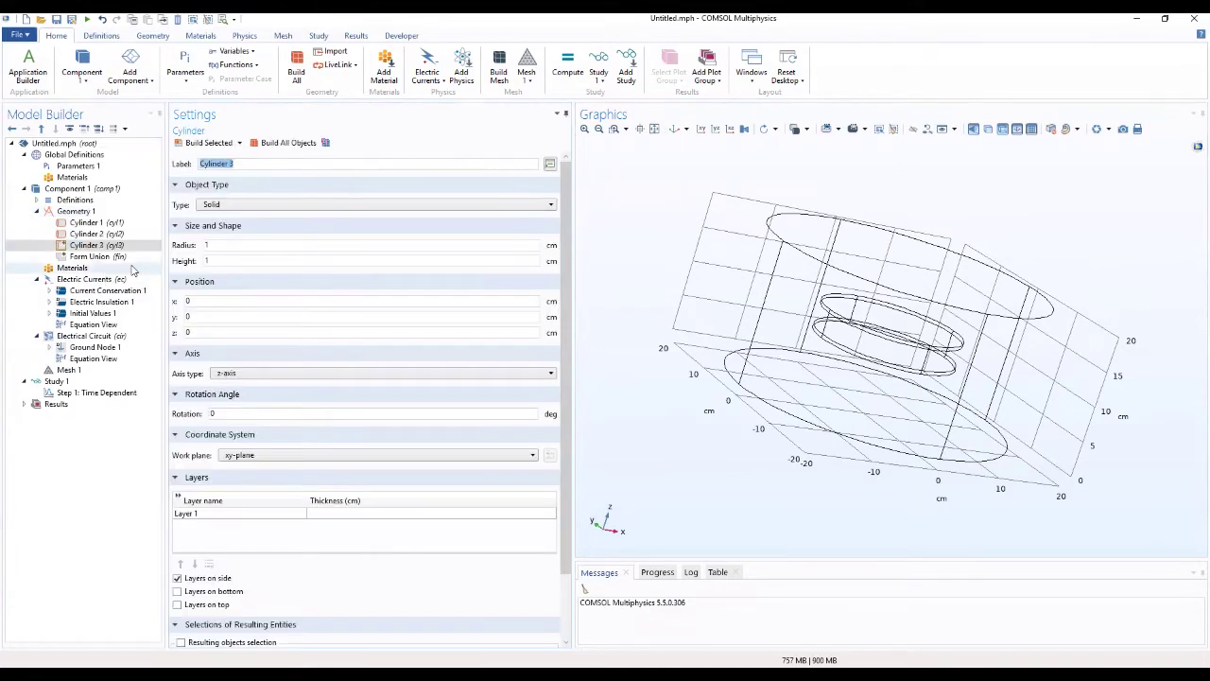
{"action": "left_click", "coordinate": [218, 244]}
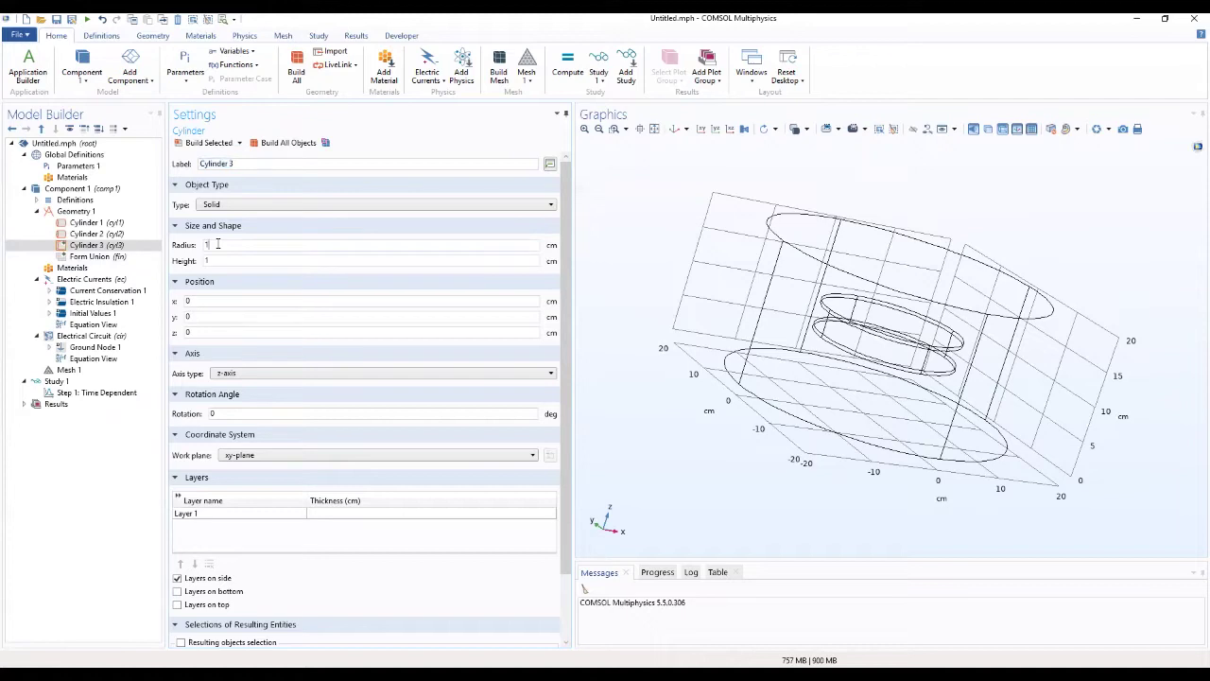
{"action": "double_click", "coordinate": [202, 244]}
{"action": "type", "text": "0.75"}
{"action": "key", "text": "Tab"}
{"action": "type", "text": "8"}
{"action": "left_click", "coordinate": [208, 143]}
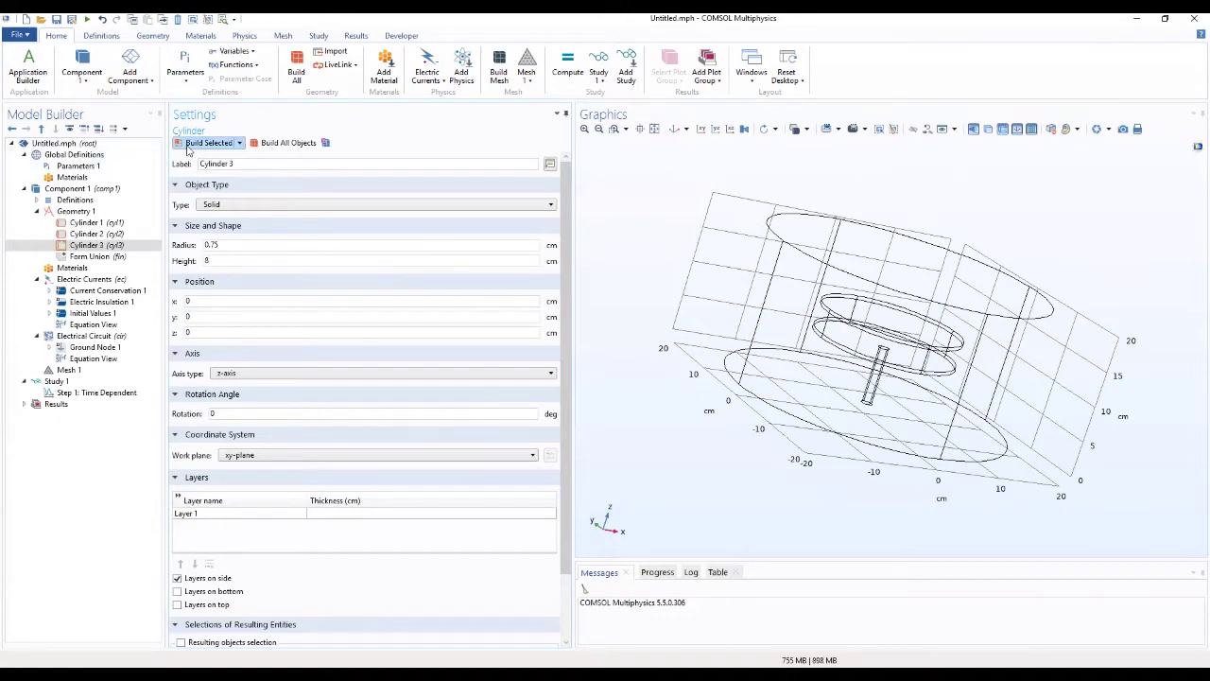
Step: Duplicate Cylinder 3, set the copy's z position to 12 cm, and build it
{"action": "left_click_drag", "start_coordinate": [661, 414], "coordinate": [1000, 520]}
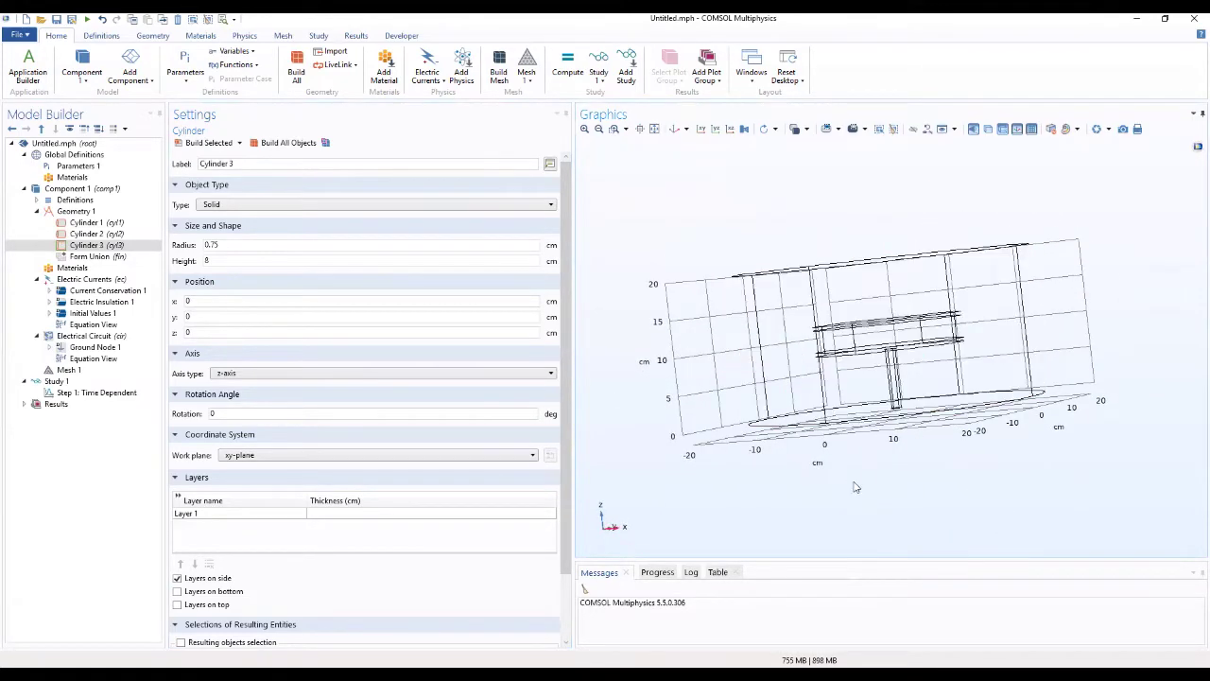
{"action": "left_click_drag", "start_coordinate": [860, 484], "coordinate": [961, 468]}
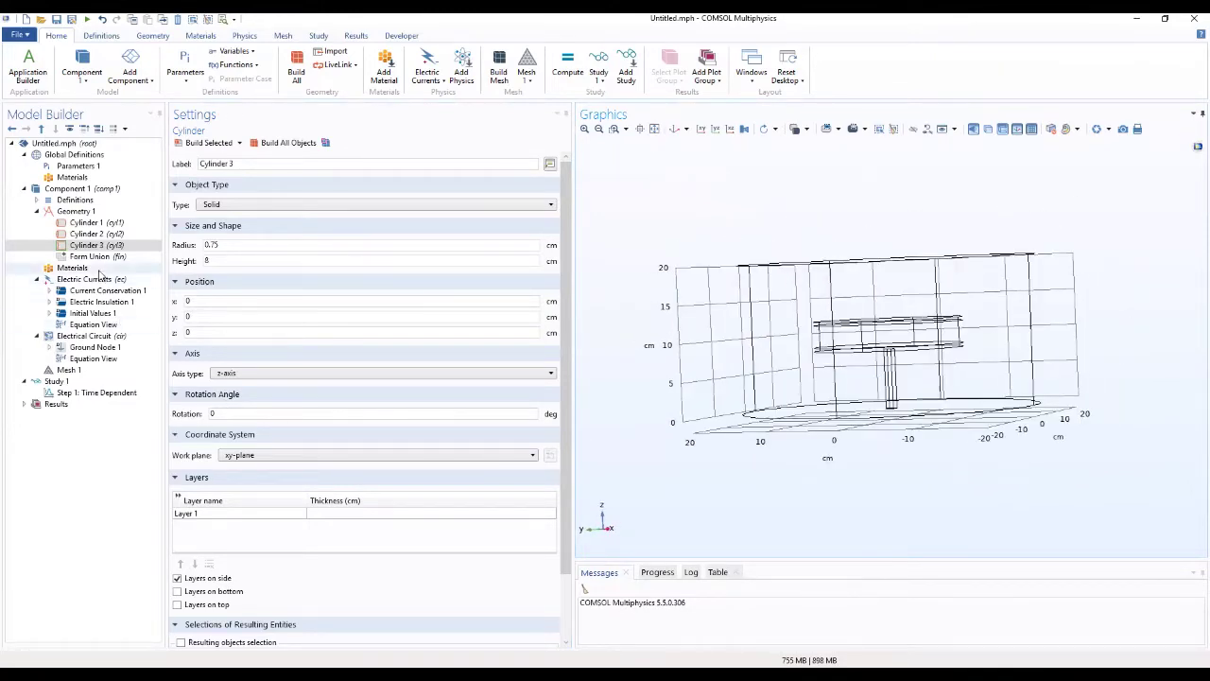
{"action": "left_click", "coordinate": [91, 245]}
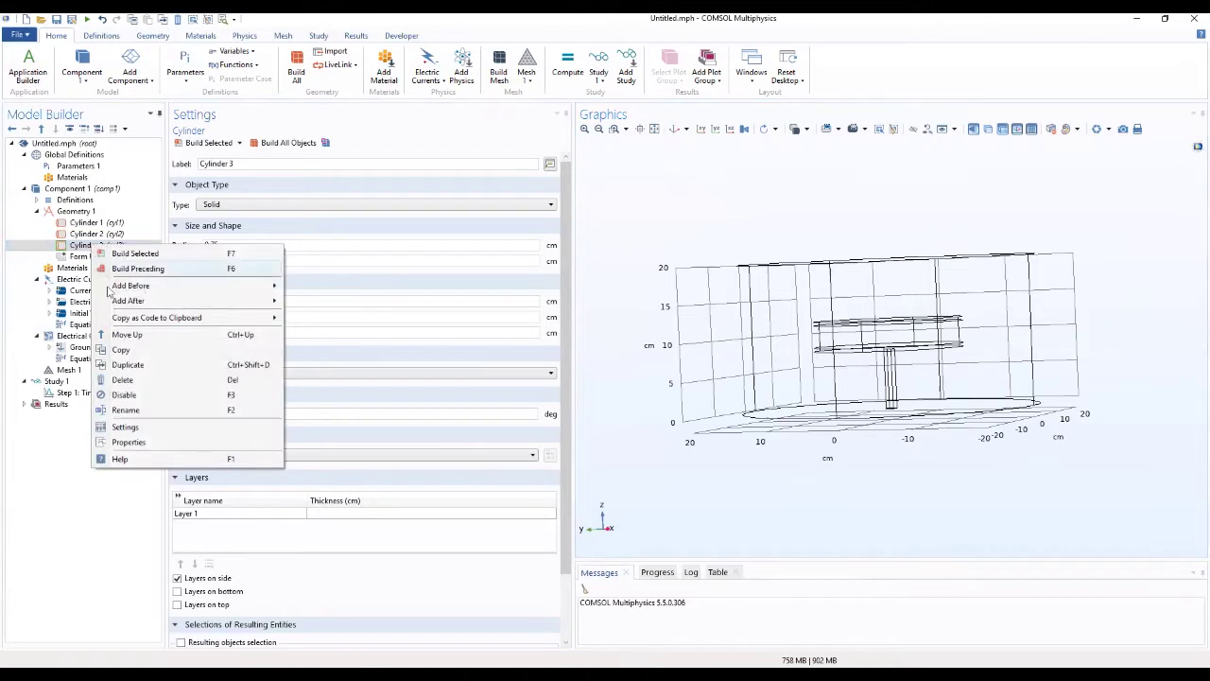
{"action": "left_click", "coordinate": [128, 364]}
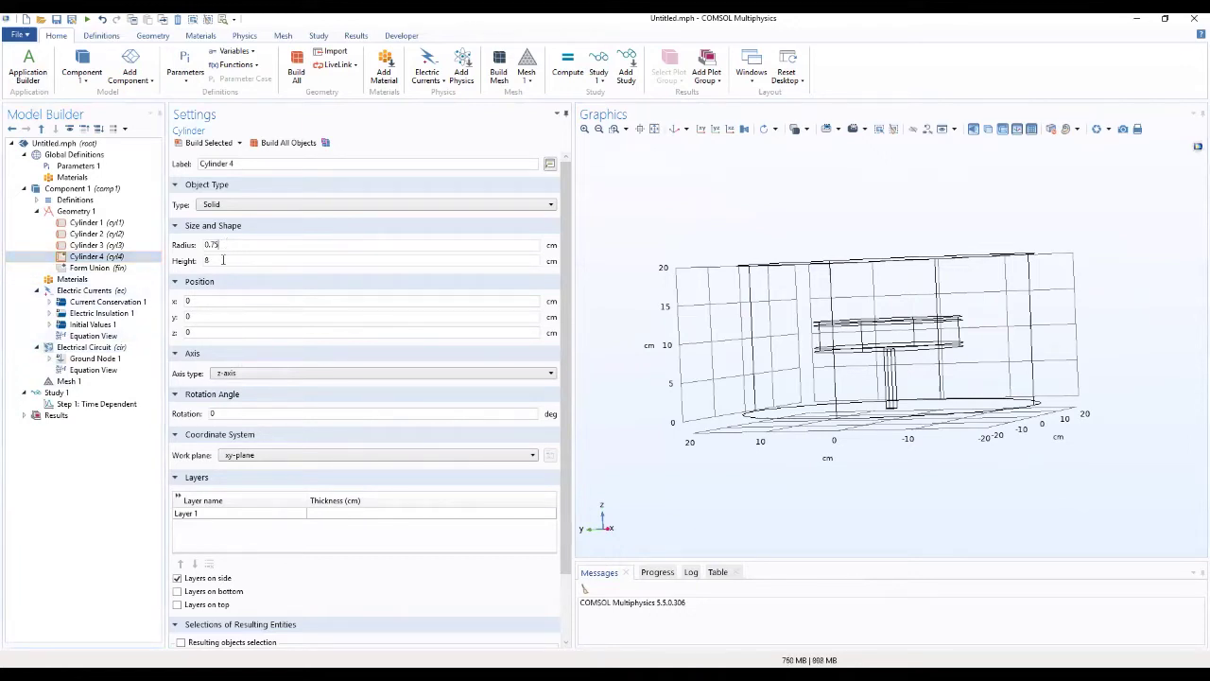
{"action": "double_click", "coordinate": [213, 334]}
{"action": "type", "text": "12"}
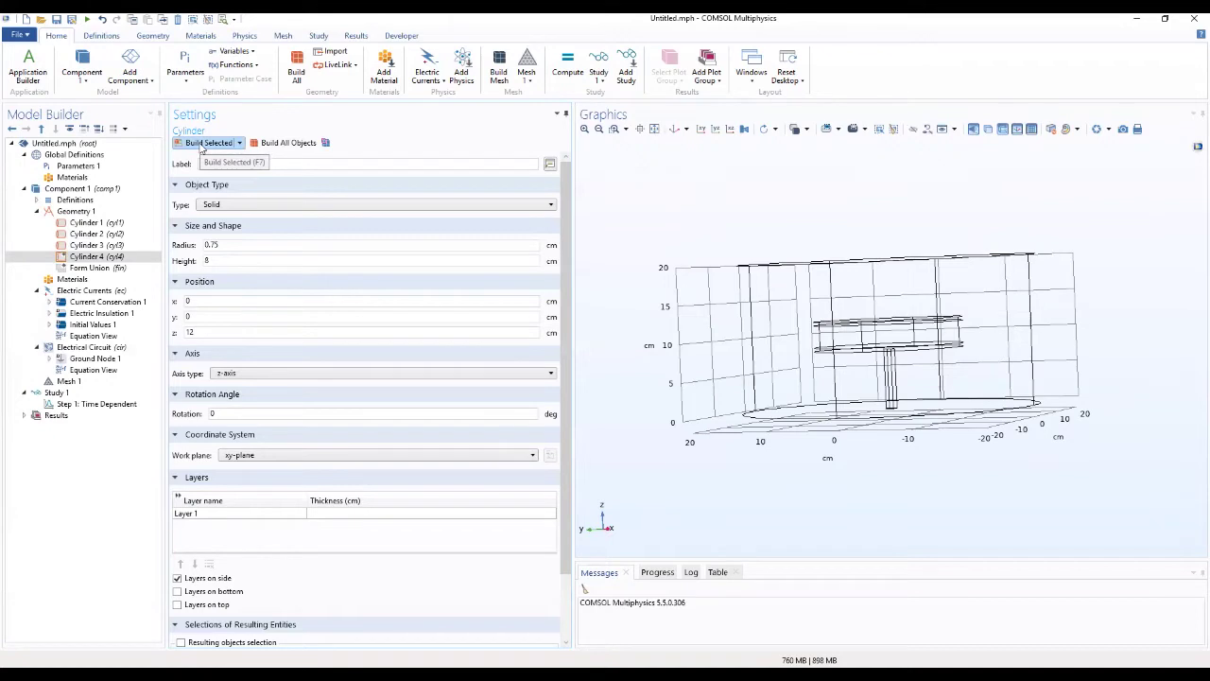
{"action": "left_click", "coordinate": [202, 144]}
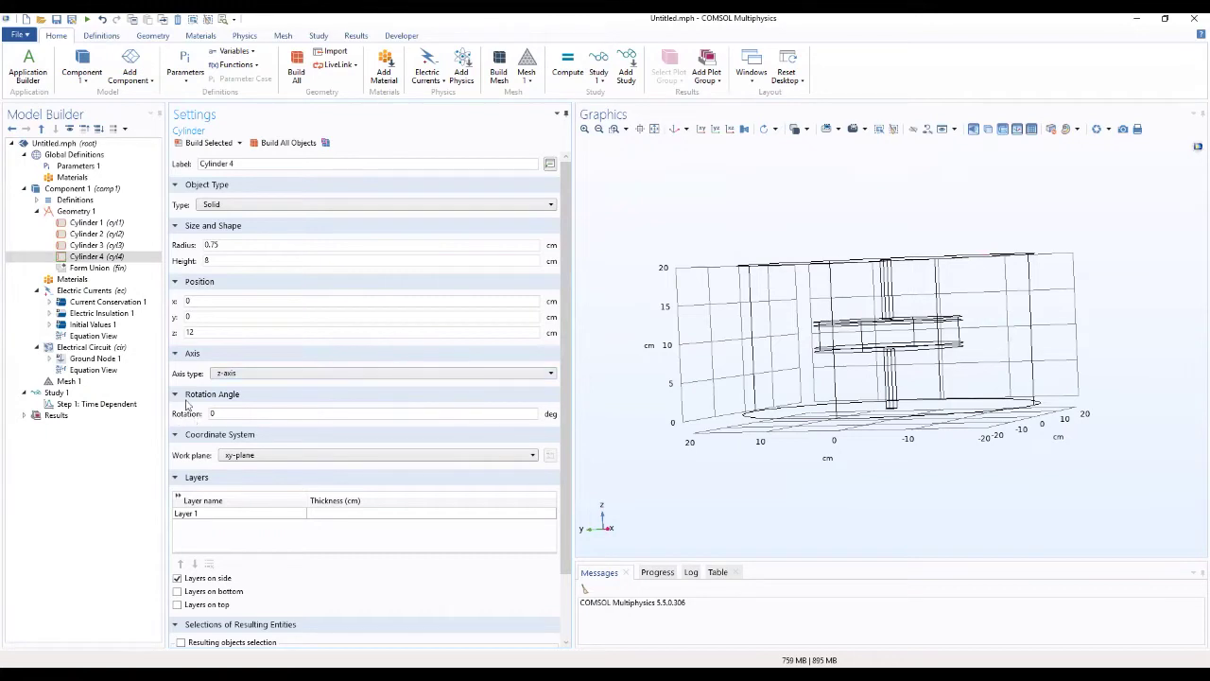
Step: Finalize Geometry 1 by building everything with the Form Union operation
{"action": "left_click", "coordinate": [92, 267]}
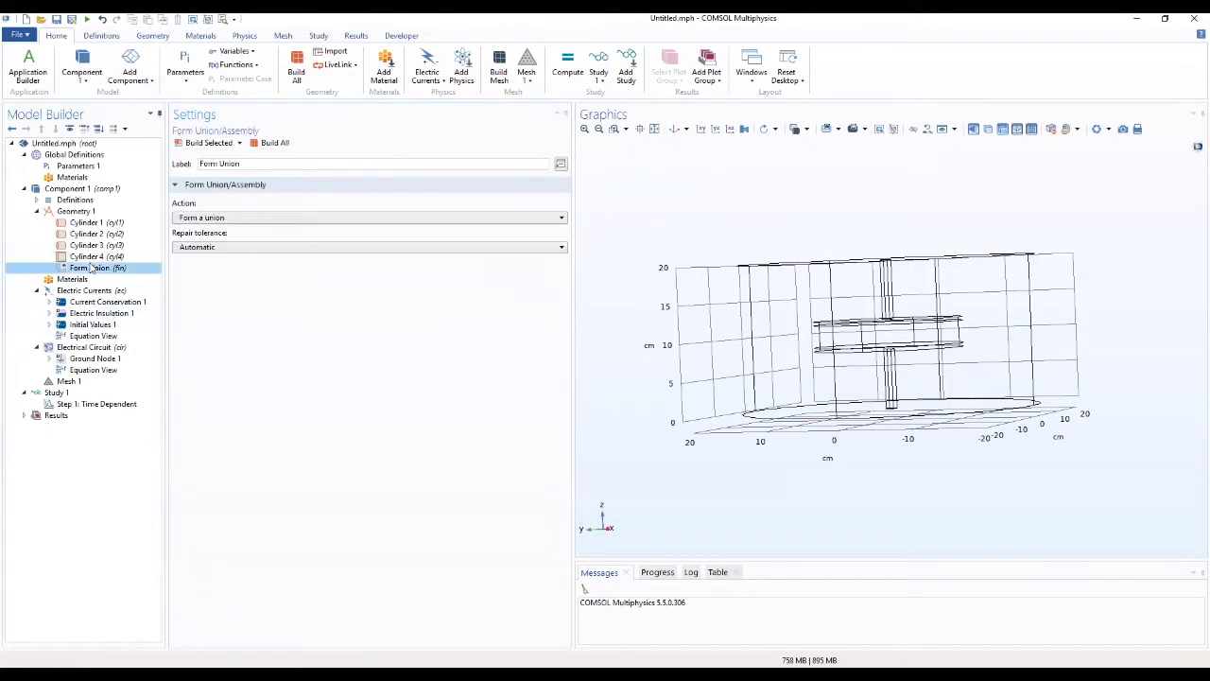
{"action": "left_click", "coordinate": [258, 144]}
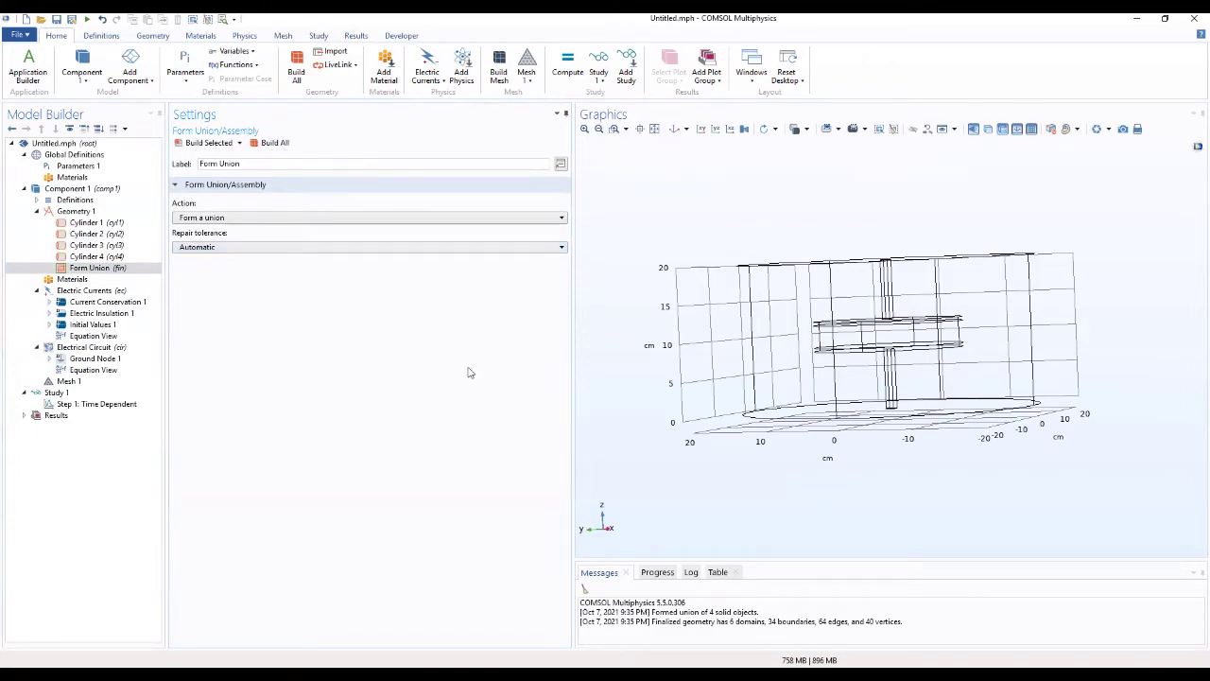
{"action": "left_click_drag", "start_coordinate": [907, 484], "coordinate": [996, 326]}
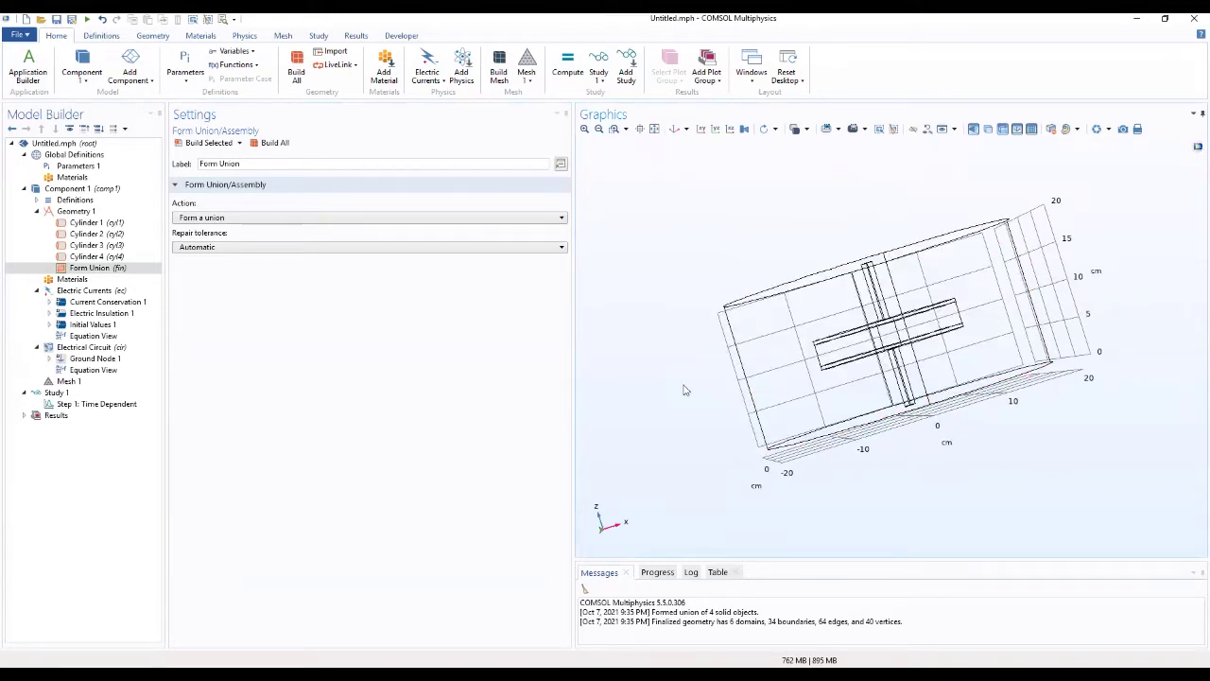
Step: Add a Hide for Geometry feature to View 1 and set its geometric entity level to Boundary
{"action": "left_click", "coordinate": [35, 200]}
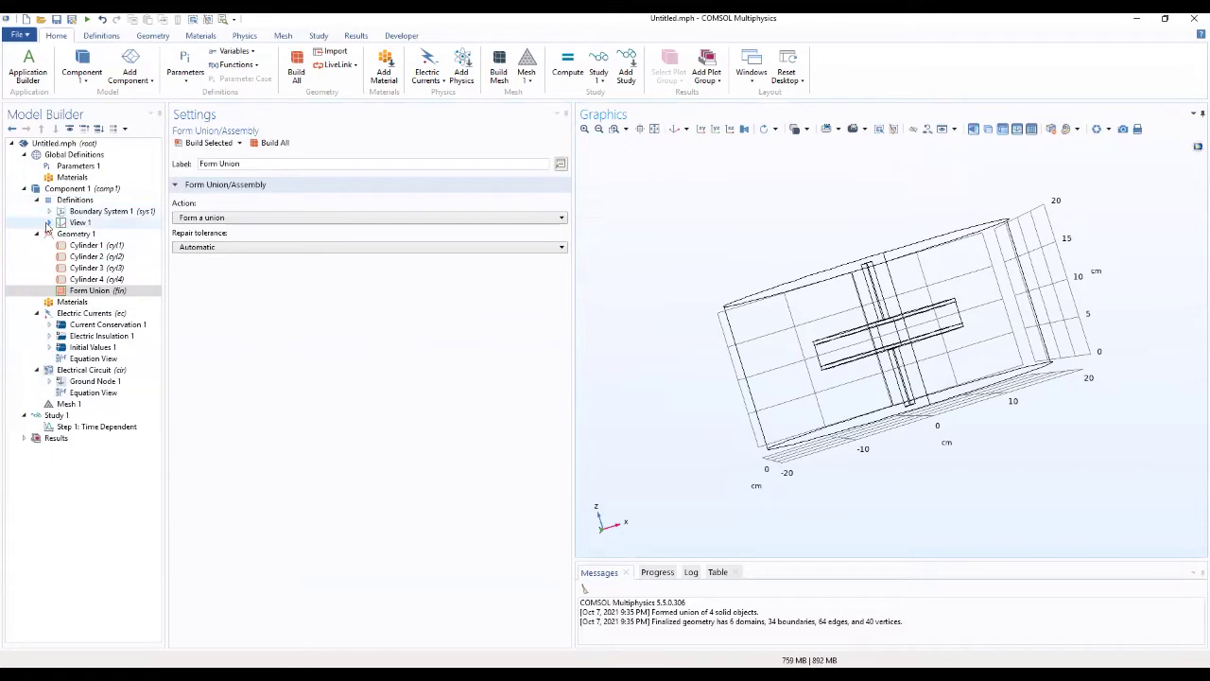
{"action": "left_click", "coordinate": [48, 223]}
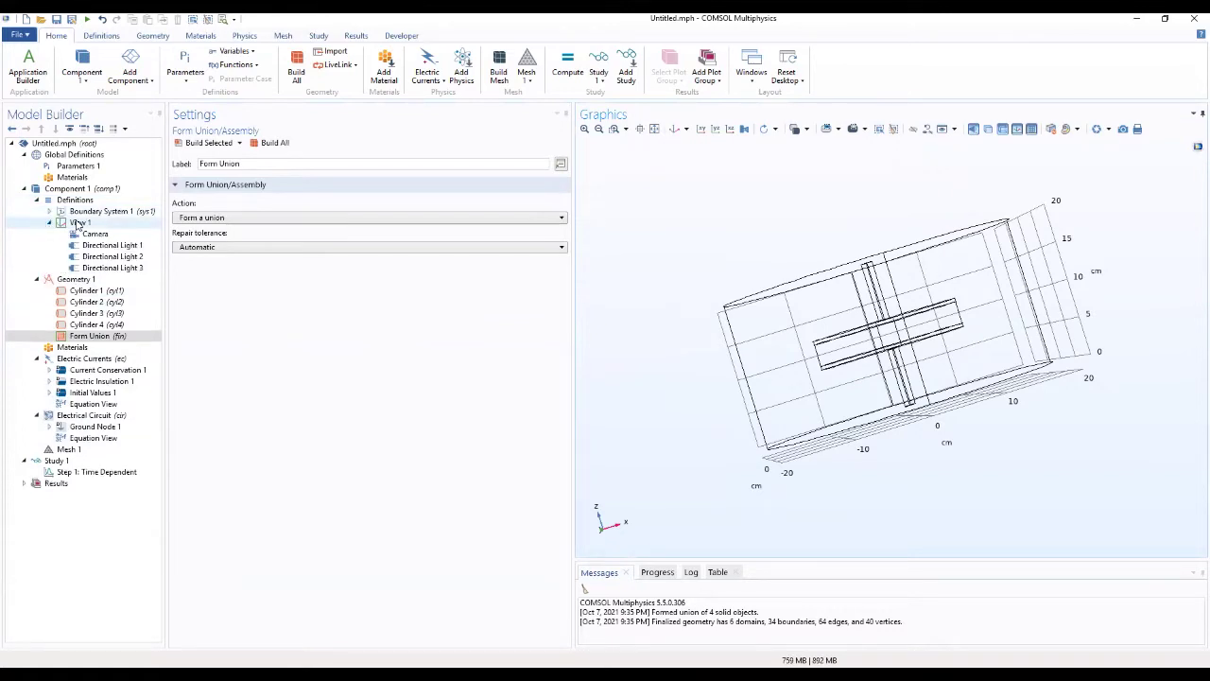
{"action": "right_click", "coordinate": [77, 223]}
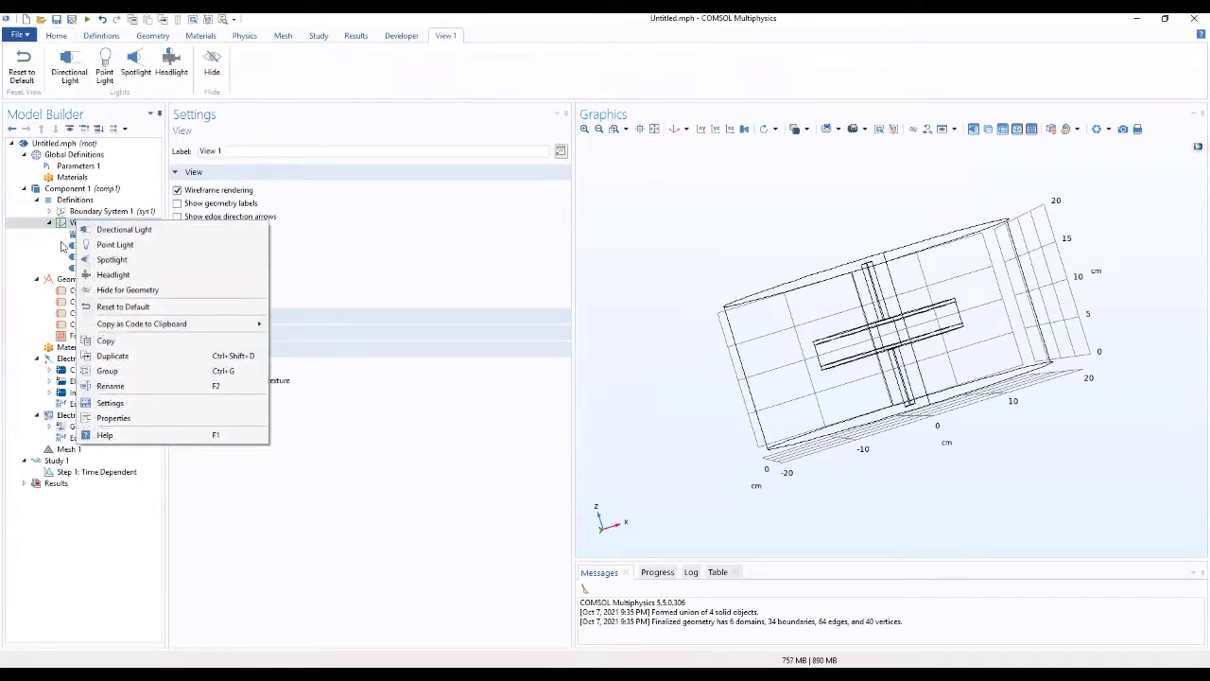
{"action": "left_click", "coordinate": [114, 292]}
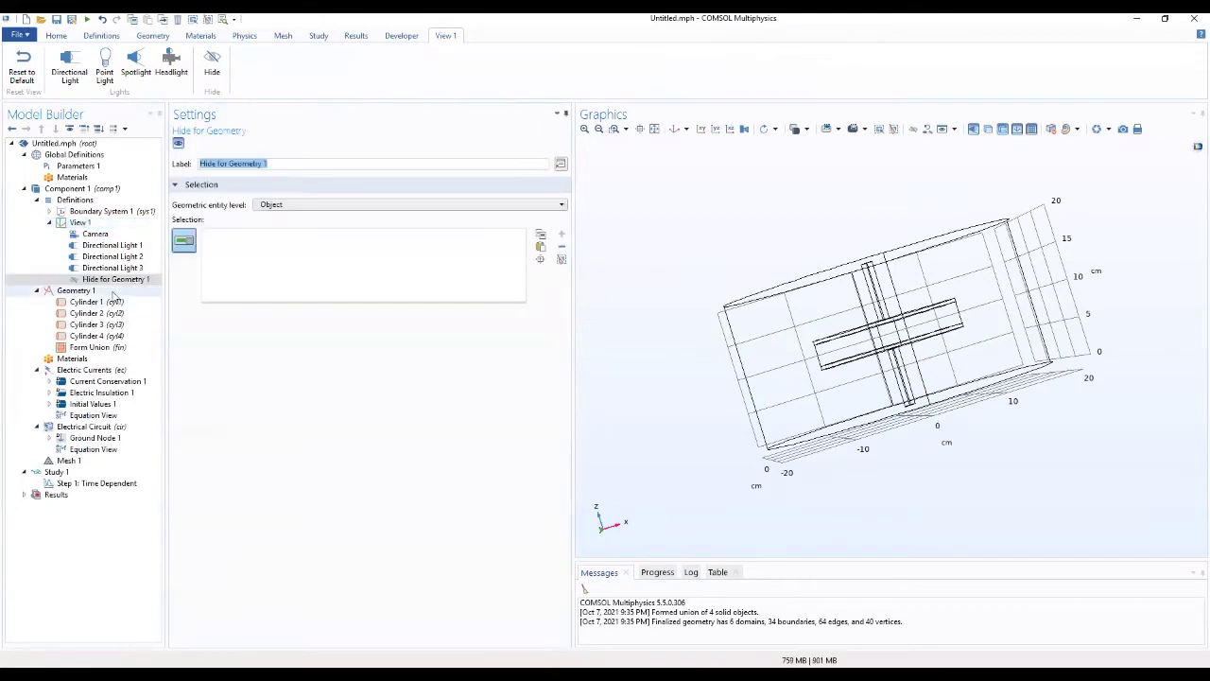
{"action": "left_click", "coordinate": [310, 207]}
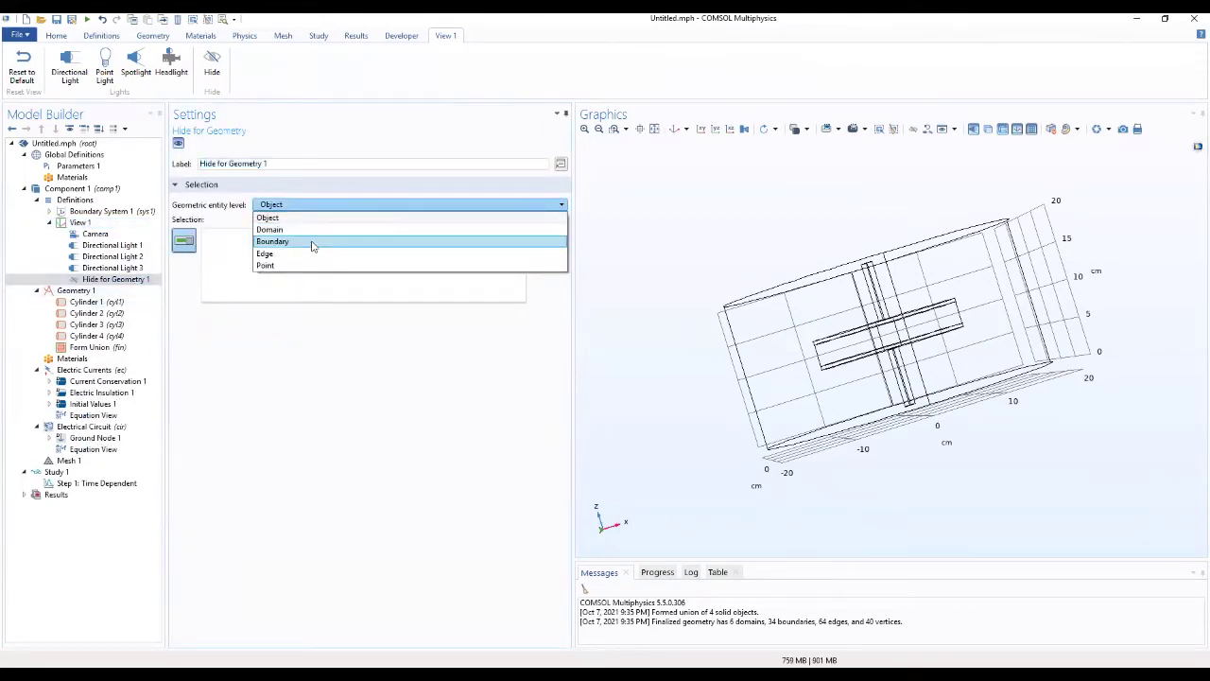
{"action": "left_click", "coordinate": [313, 242]}
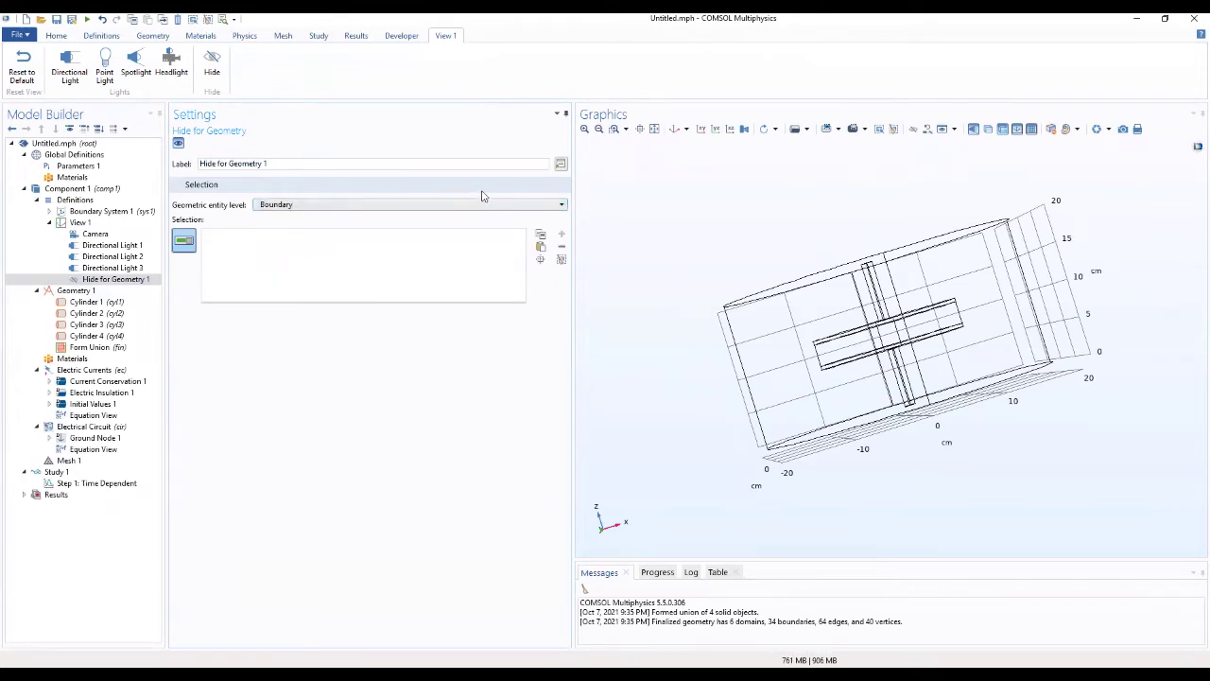
Step: Try to paste 1 4 23 as the boundary selection of Hide for Geometry 1
{"action": "left_click", "coordinate": [540, 247]}
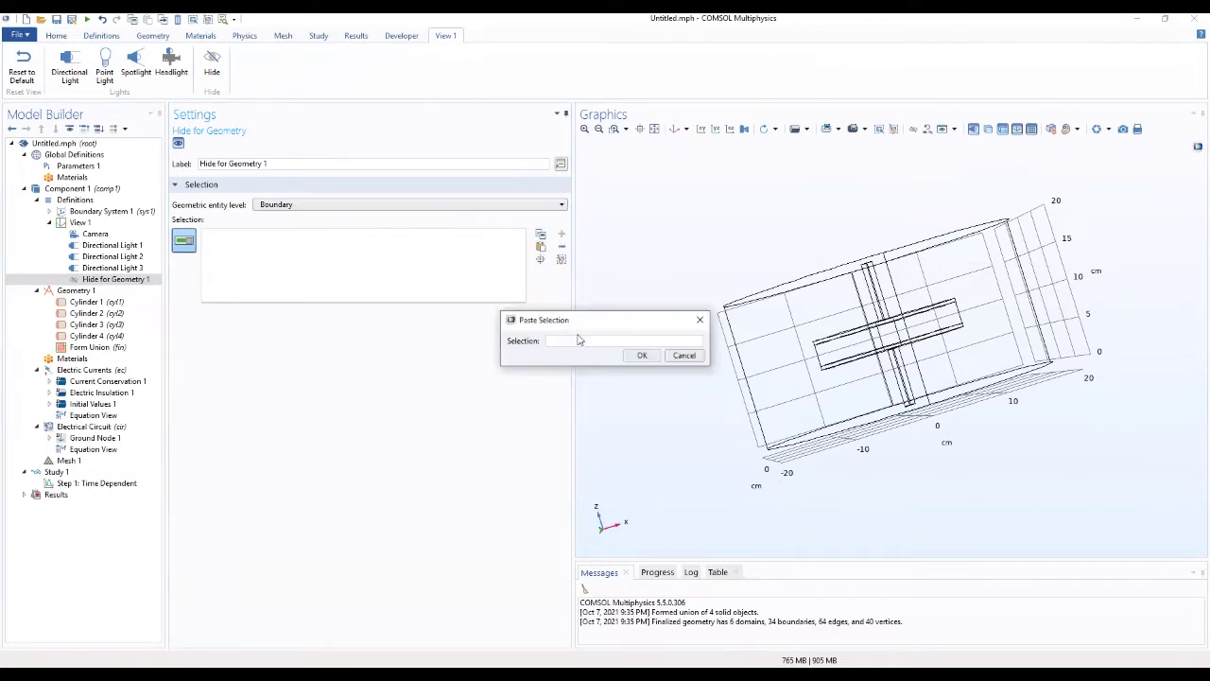
{"action": "left_click", "coordinate": [576, 341]}
{"action": "type", "text": "1"}
{"action": "type", "text": "4 23"}
{"action": "left_click", "coordinate": [639, 356]}
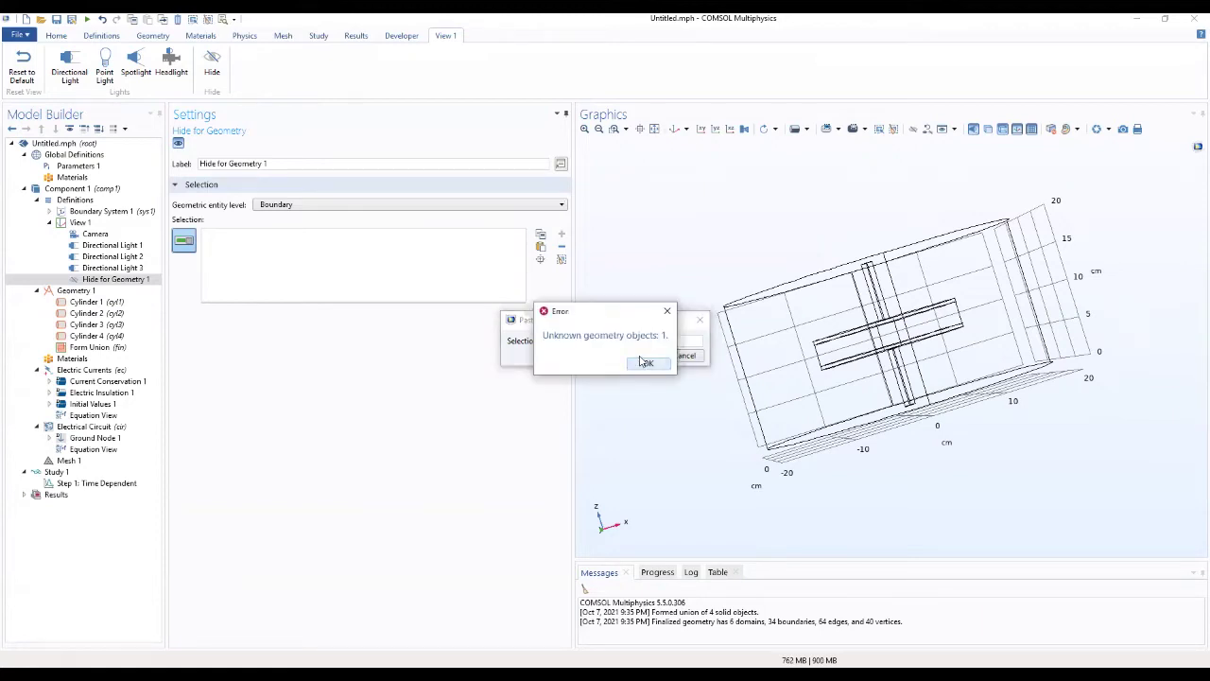
{"action": "left_click", "coordinate": [644, 363]}
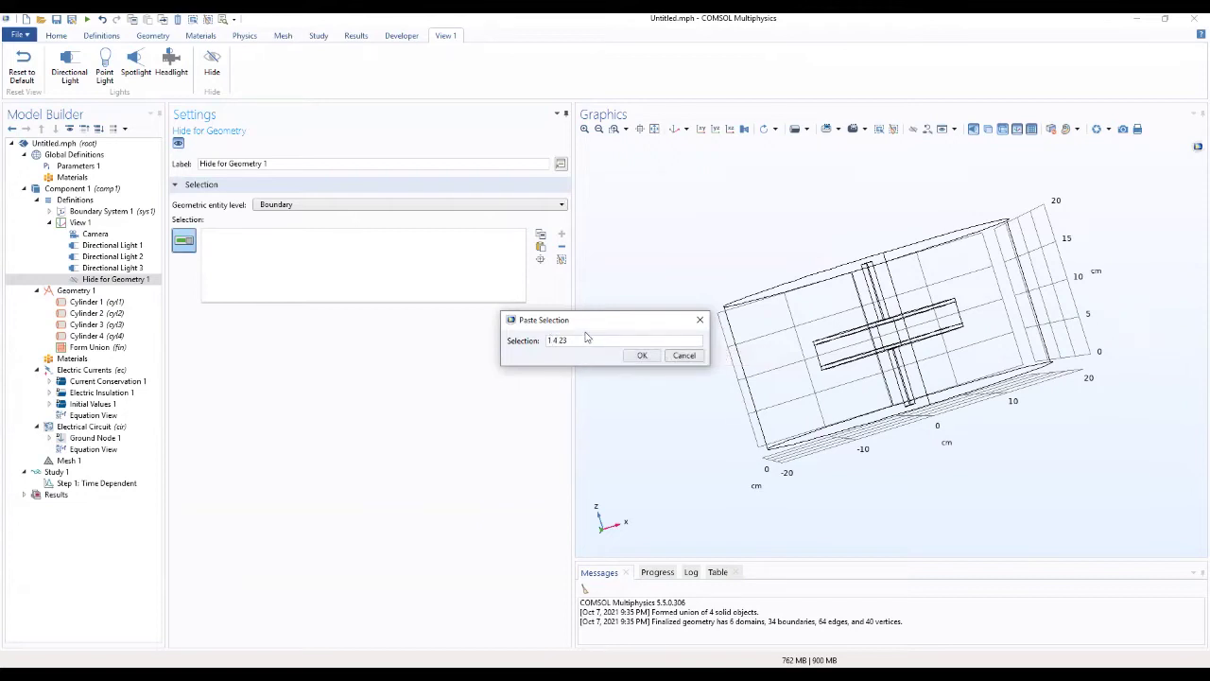
{"action": "left_click", "coordinate": [700, 322]}
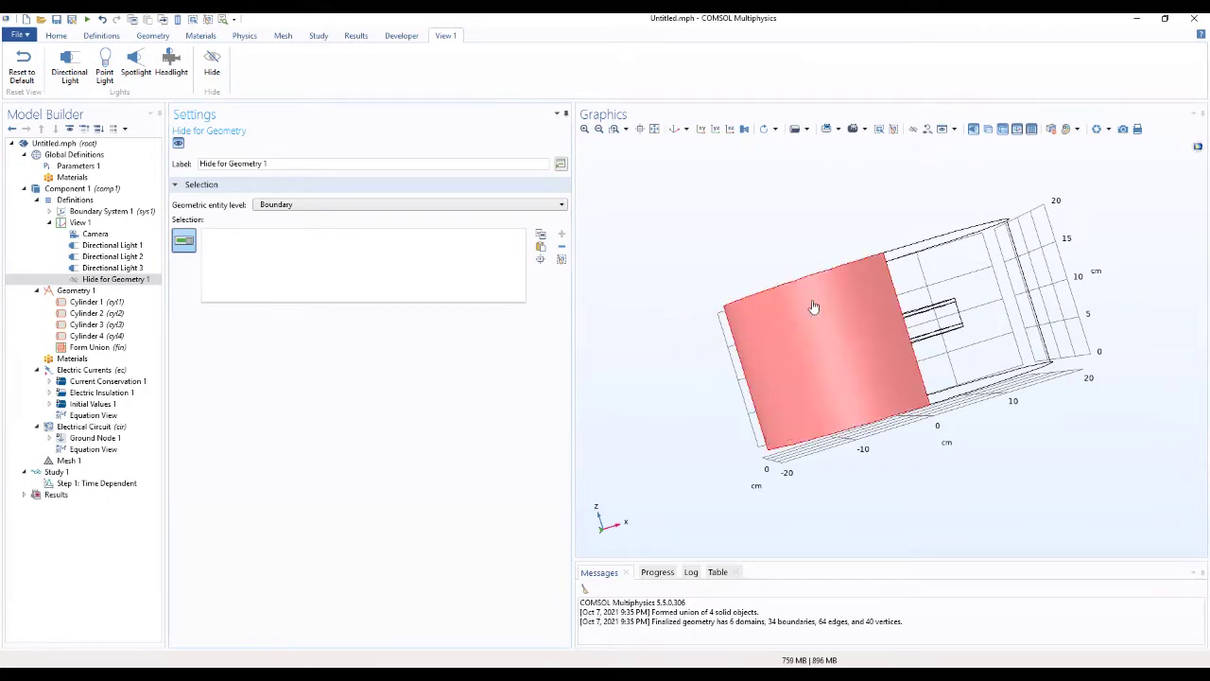
{"action": "left_click_drag", "start_coordinate": [813, 307], "coordinate": [864, 252]}
{"action": "left_click", "coordinate": [903, 286]}
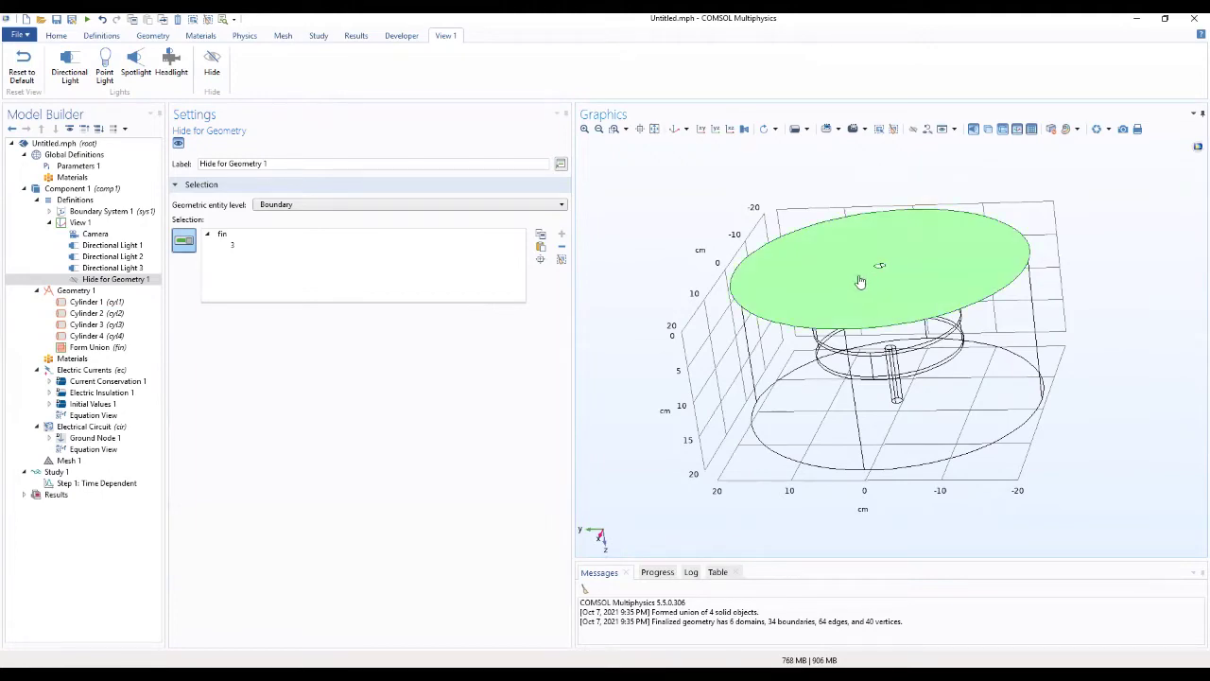
{"action": "left_click", "coordinate": [862, 279]}
{"action": "left_click_drag", "start_coordinate": [660, 510], "coordinate": [648, 319]}
{"action": "left_click", "coordinate": [839, 268]}
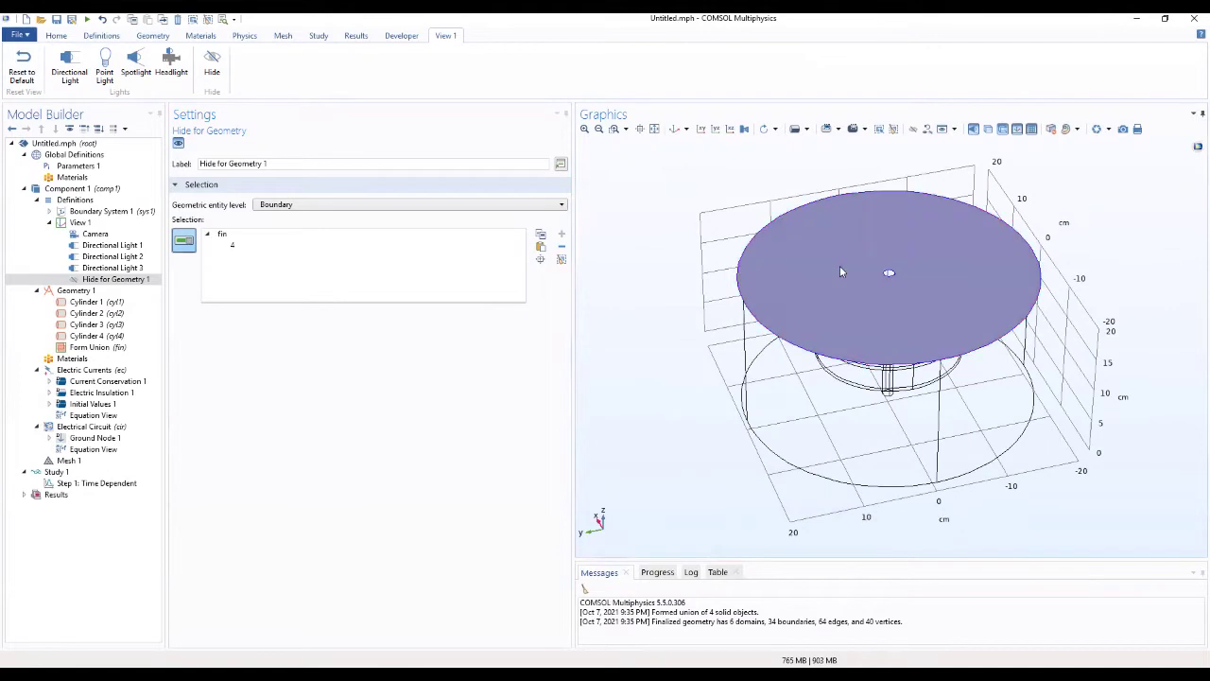
{"action": "left_click", "coordinate": [840, 269]}
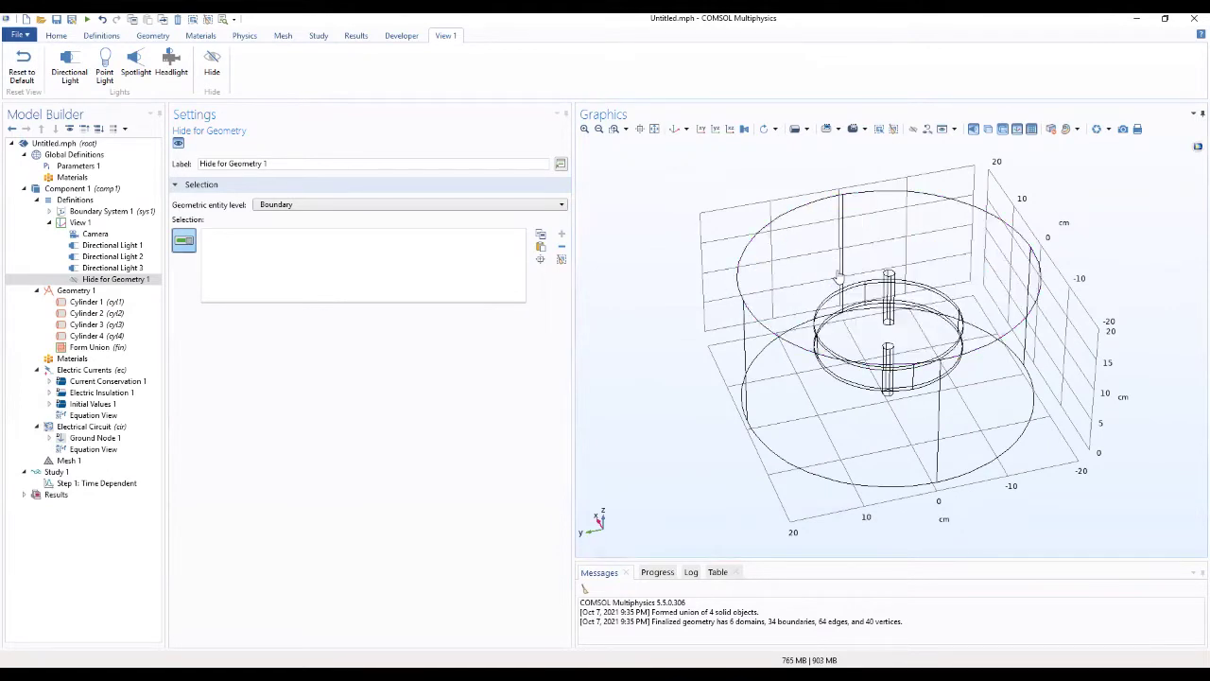
{"action": "left_click", "coordinate": [862, 422]}
{"action": "left_click", "coordinate": [867, 420]}
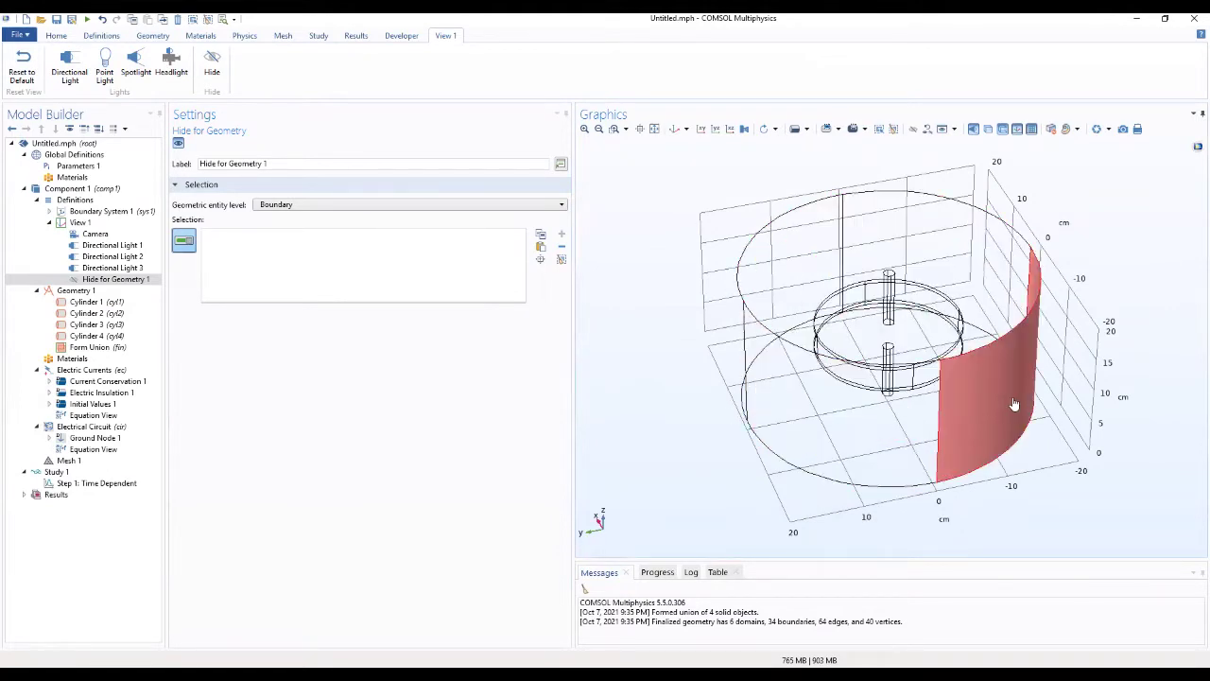
Step: Select boundaries 1, 4 and 23, the adjoining side faces and top face of the outer cylinder, for Hide for Geometry 1
{"action": "left_click", "coordinate": [1011, 402]}
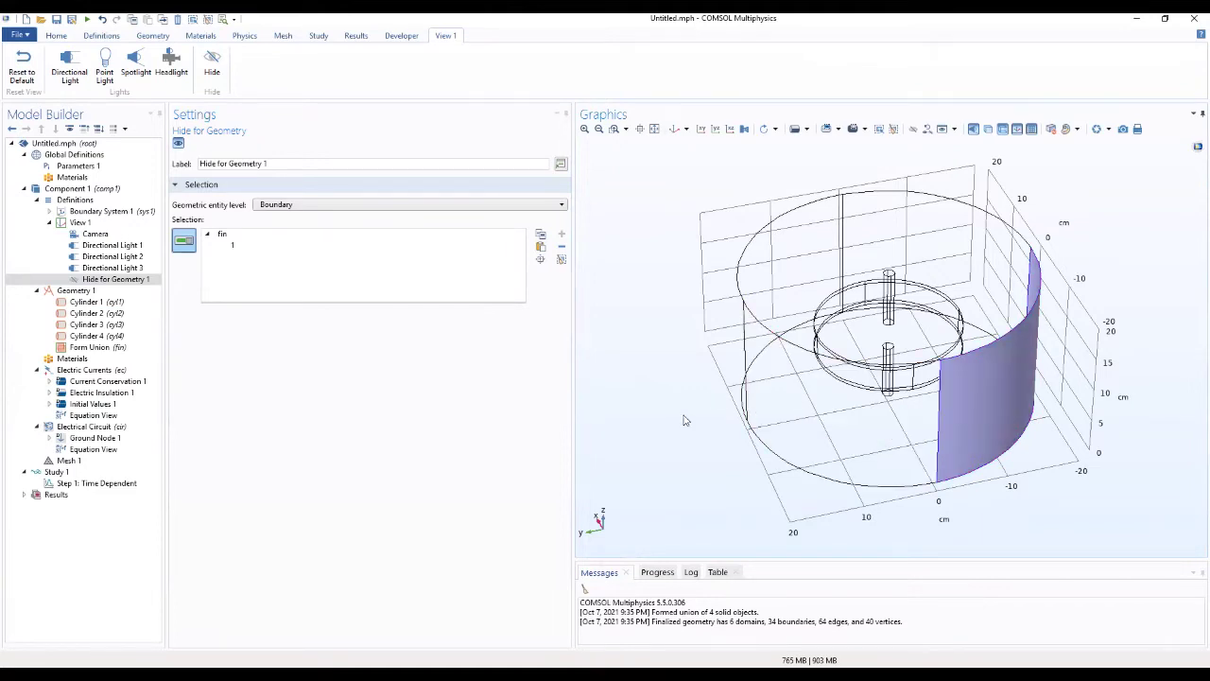
{"action": "left_click_drag", "start_coordinate": [673, 433], "coordinate": [588, 381]}
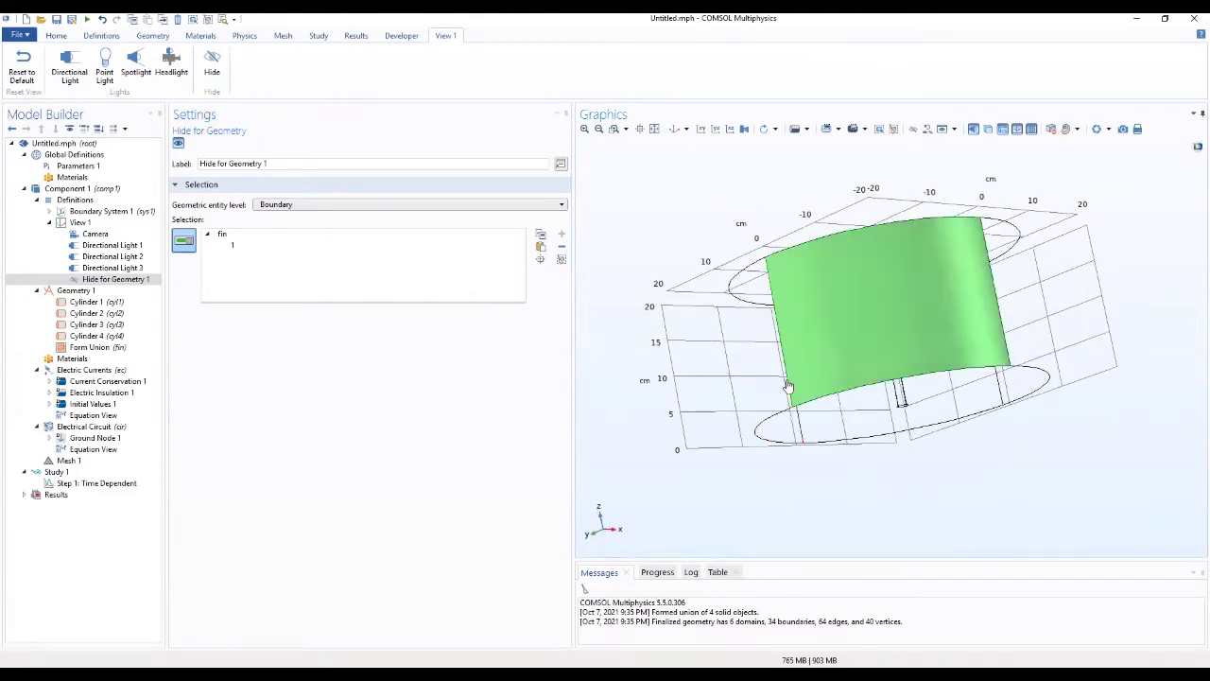
{"action": "left_click", "coordinate": [871, 413]}
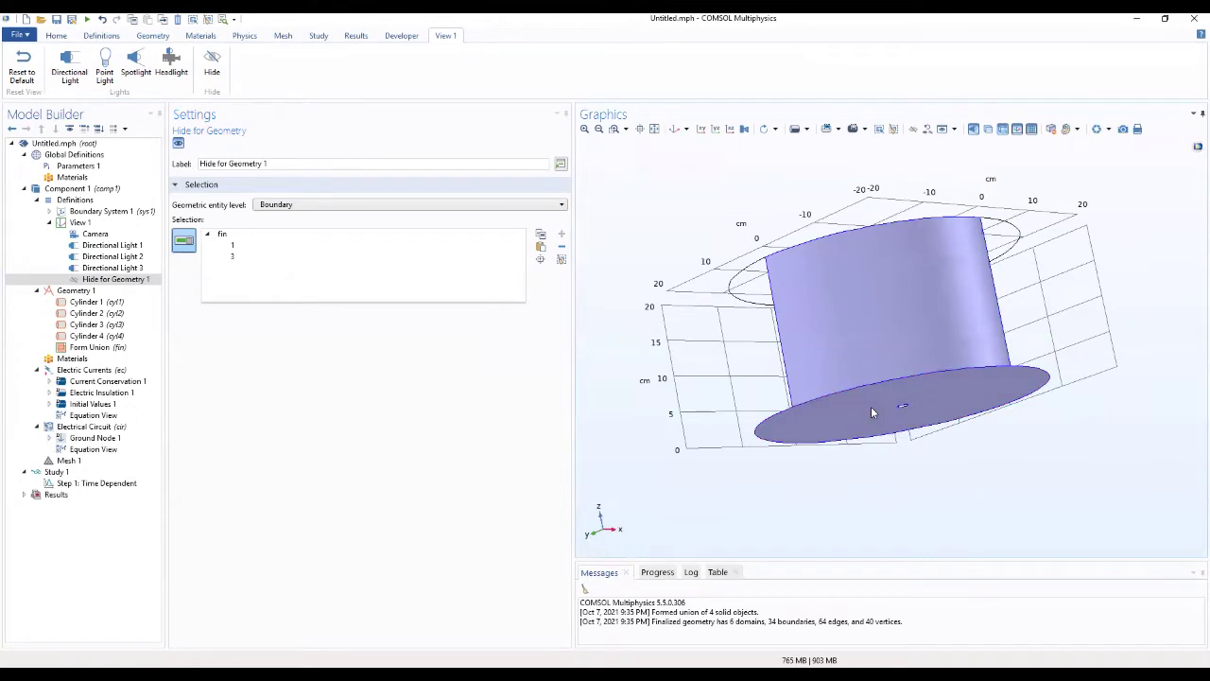
{"action": "left_click", "coordinate": [1021, 333]}
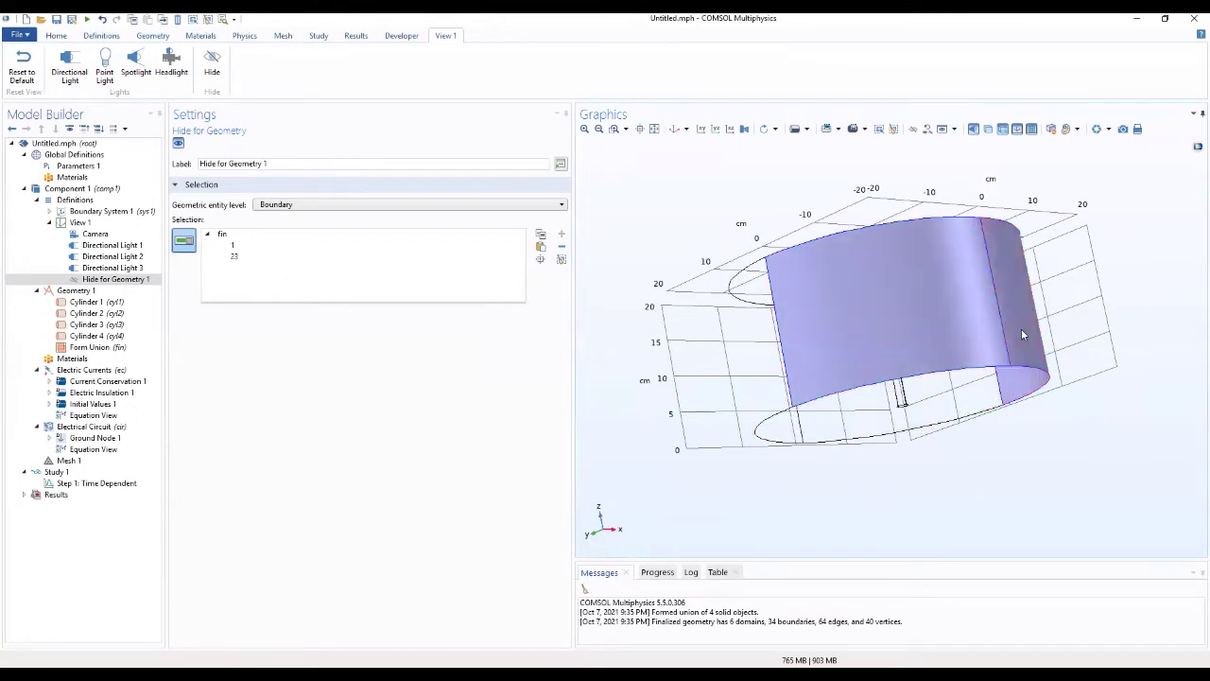
{"action": "left_click_drag", "start_coordinate": [998, 462], "coordinate": [810, 437]}
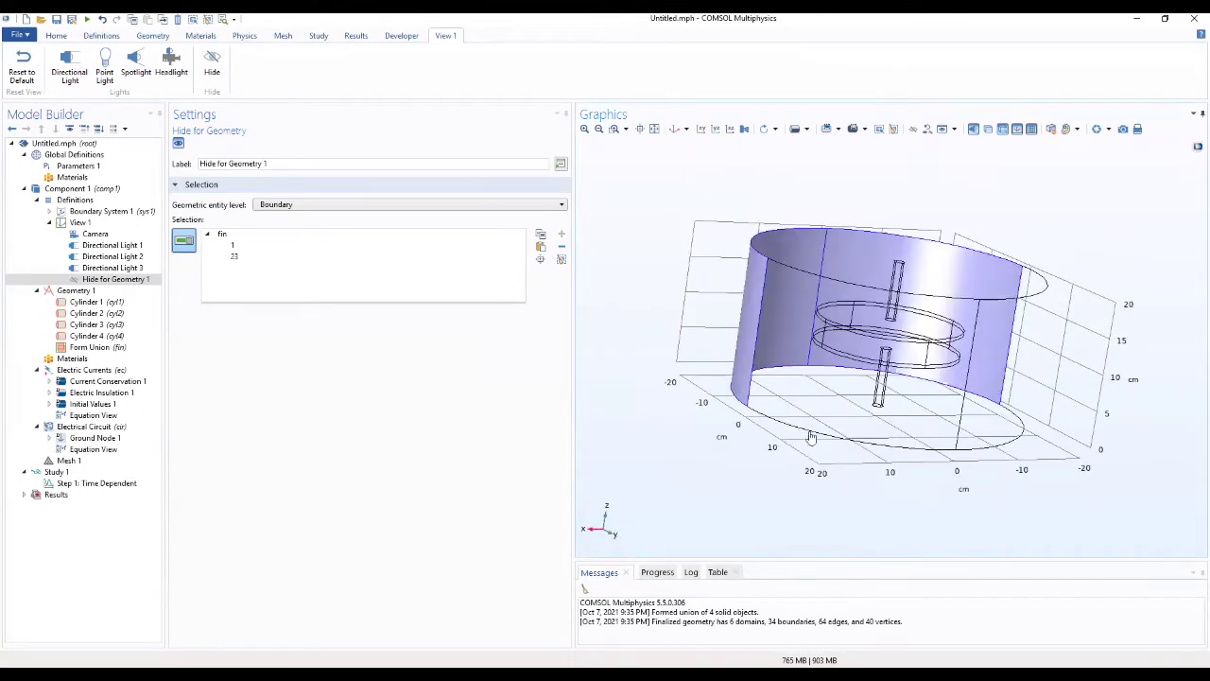
{"action": "left_click", "coordinate": [998, 375]}
{"action": "left_click", "coordinate": [939, 299]}
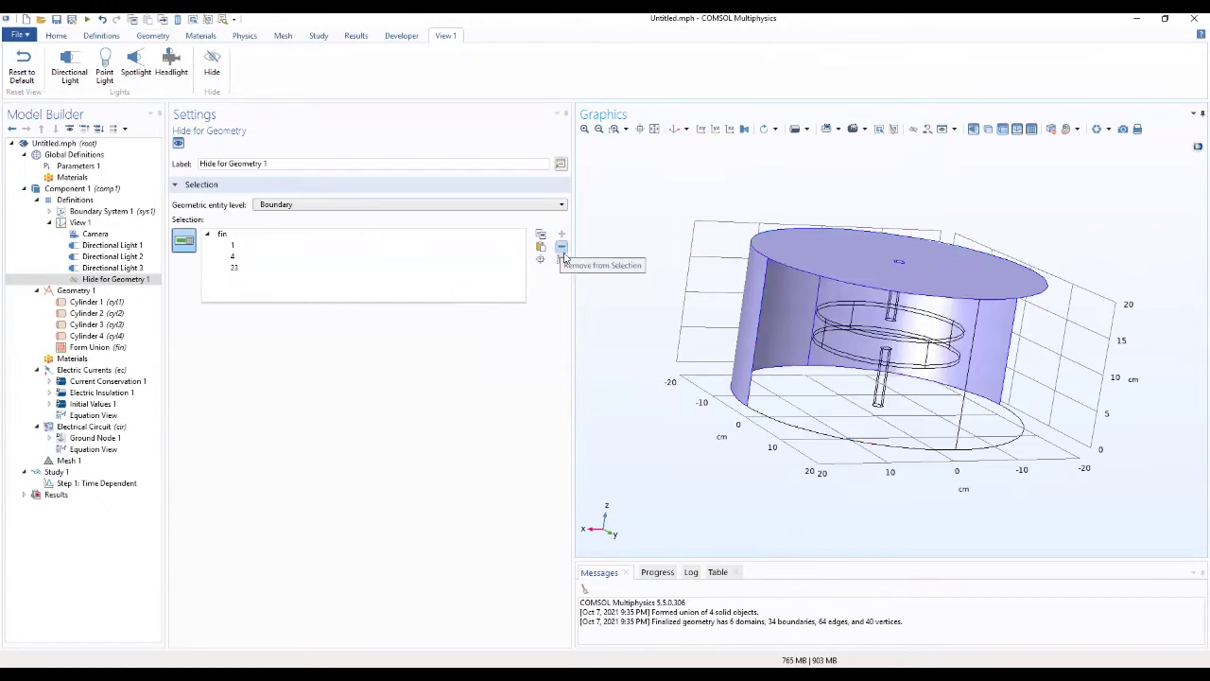
Step: Turn off the display of the entities selected in Hide for Geometry 1 and inspect the capacitor inside the outer cylinder
{"action": "left_click_drag", "start_coordinate": [613, 307], "coordinate": [811, 416]}
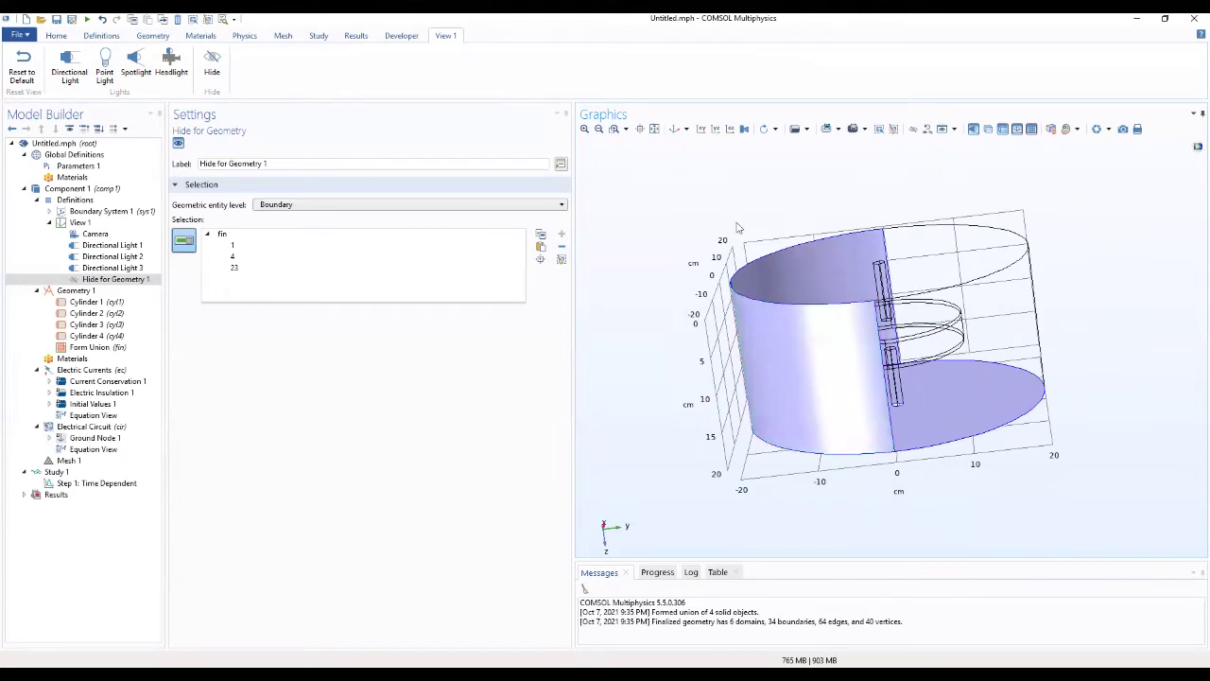
{"action": "left_click_drag", "start_coordinate": [700, 174], "coordinate": [853, 451]}
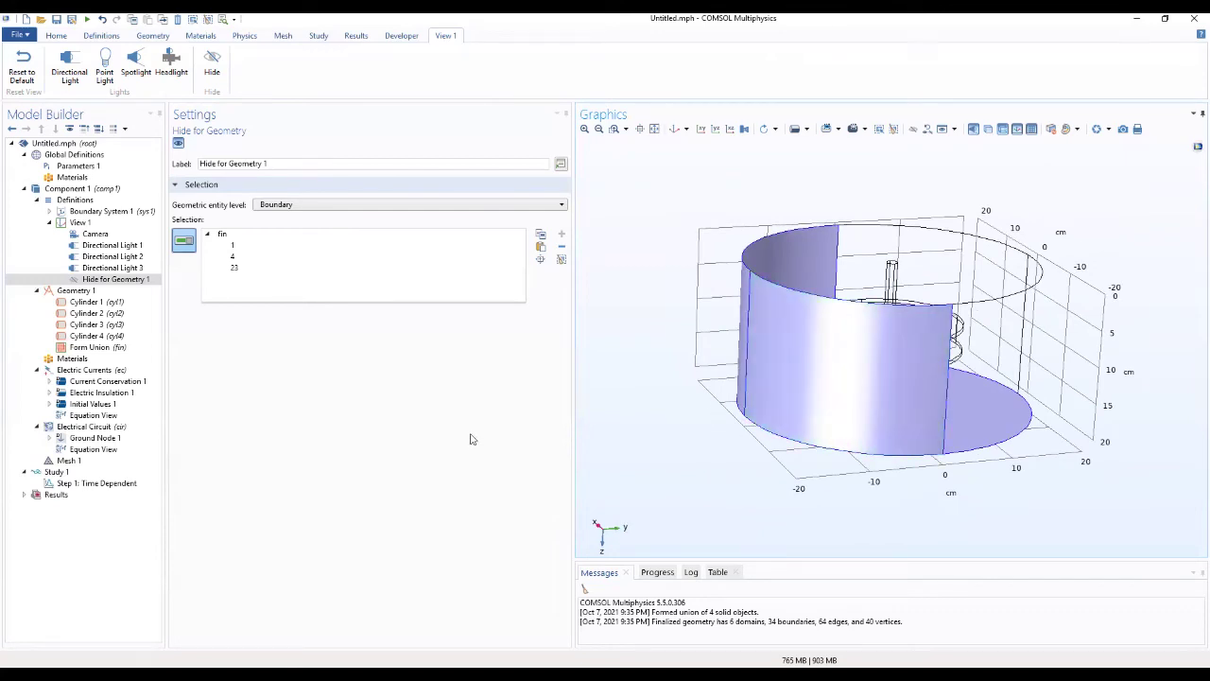
{"action": "left_click_drag", "start_coordinate": [695, 473], "coordinate": [813, 445]}
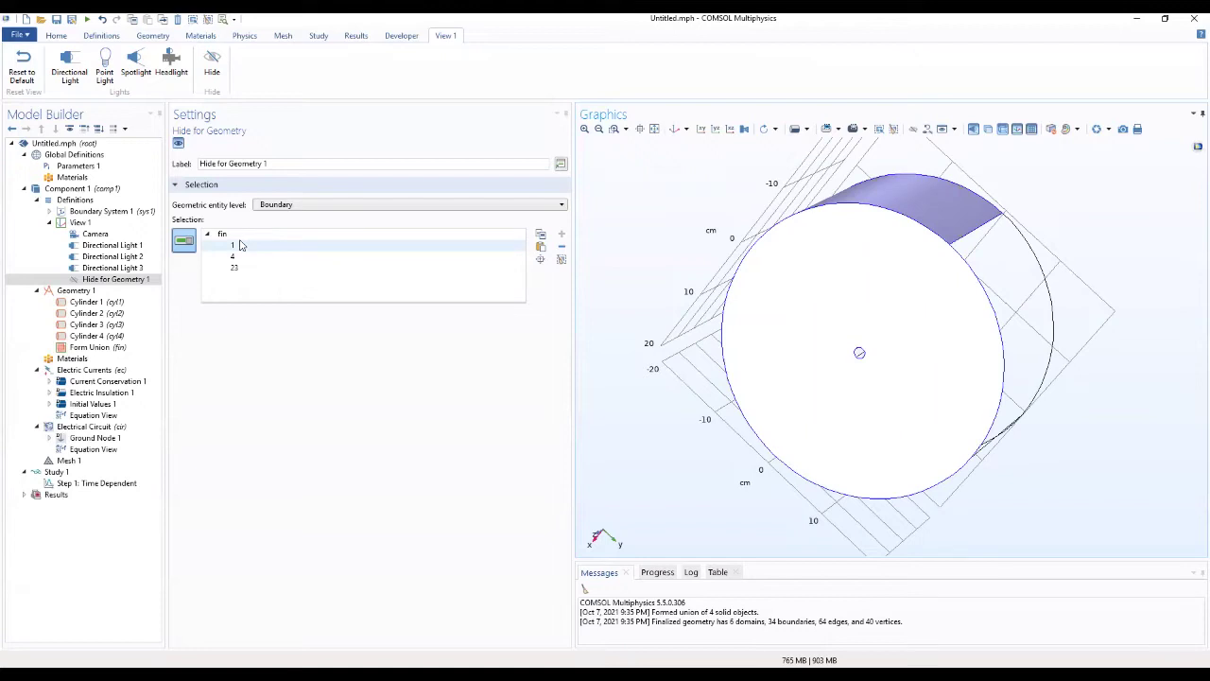
{"action": "left_click", "coordinate": [177, 143]}
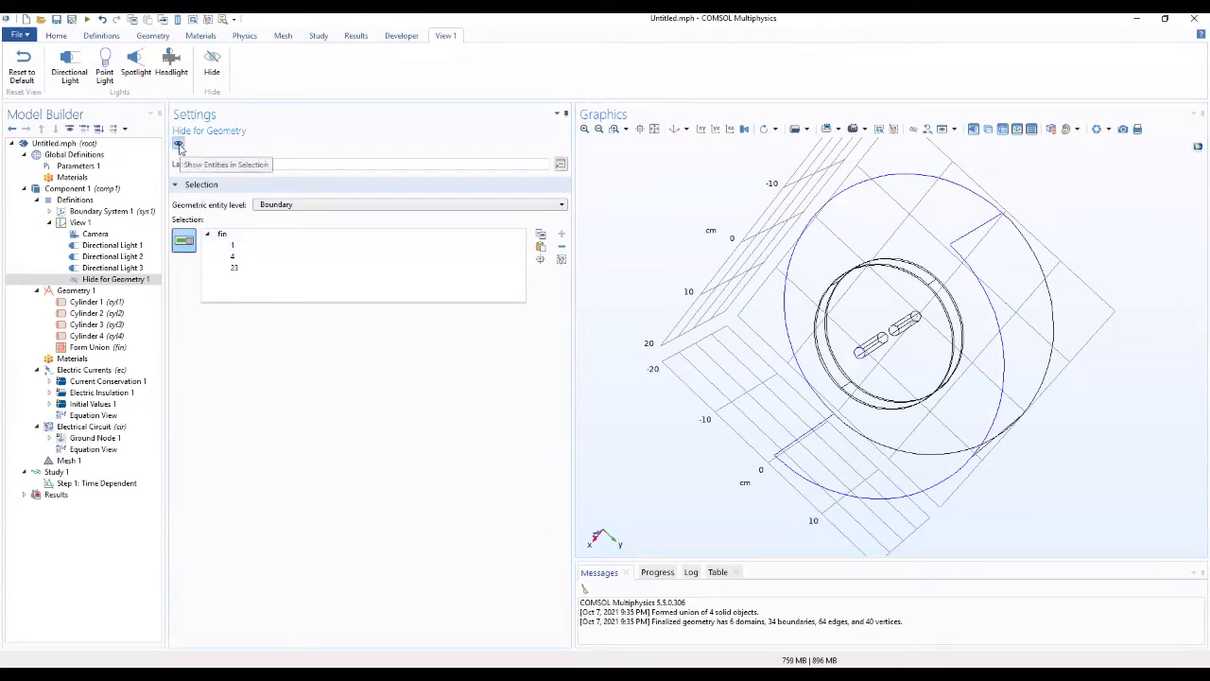
{"action": "left_click_drag", "start_coordinate": [680, 450], "coordinate": [766, 329]}
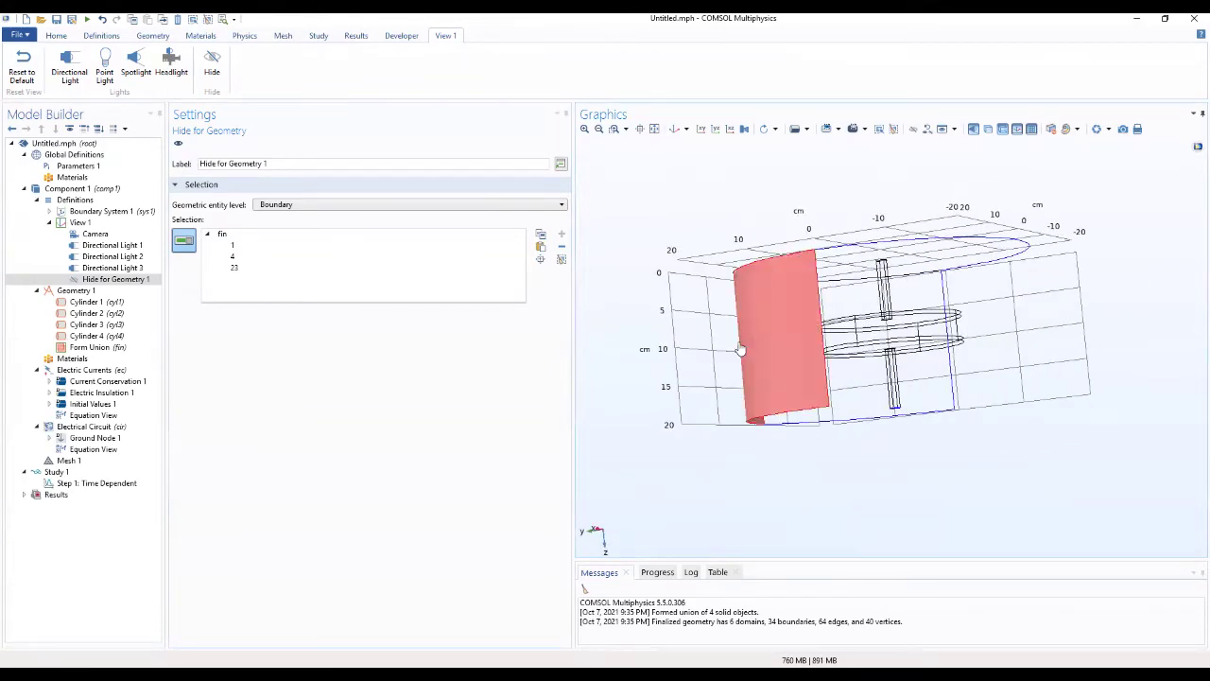
Step: Add a domain-level Terminal feature to the Electric Currents interface
{"action": "left_click", "coordinate": [87, 369]}
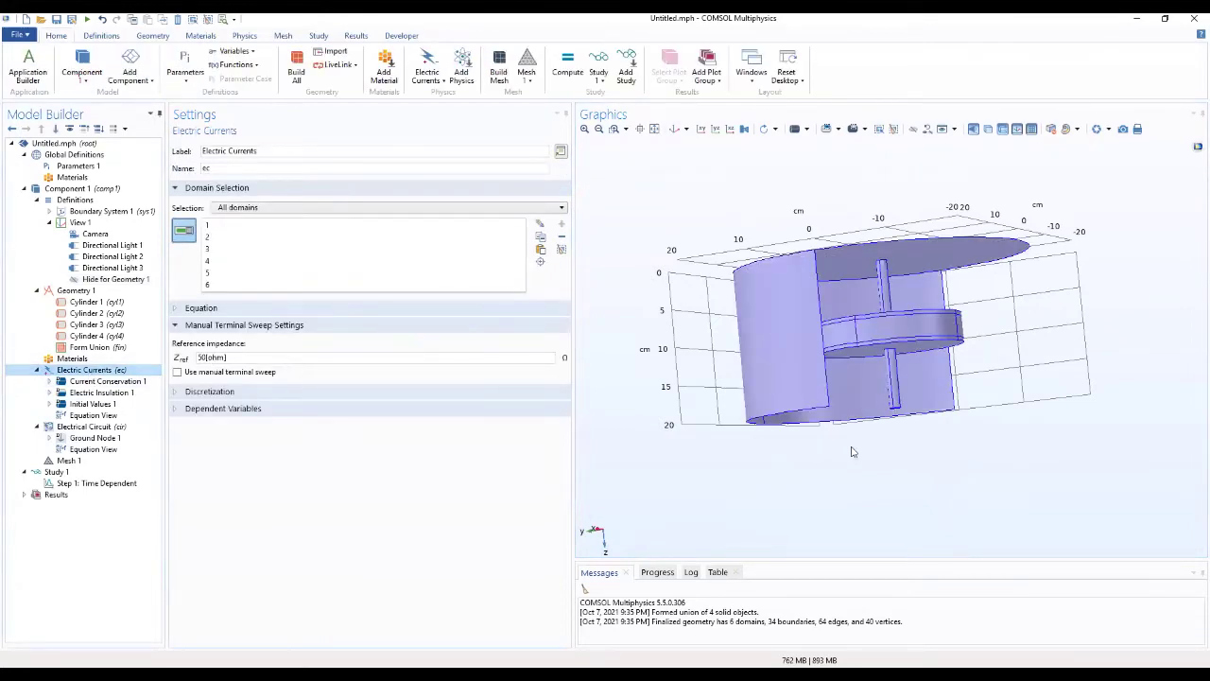
{"action": "left_click_drag", "start_coordinate": [907, 458], "coordinate": [816, 306]}
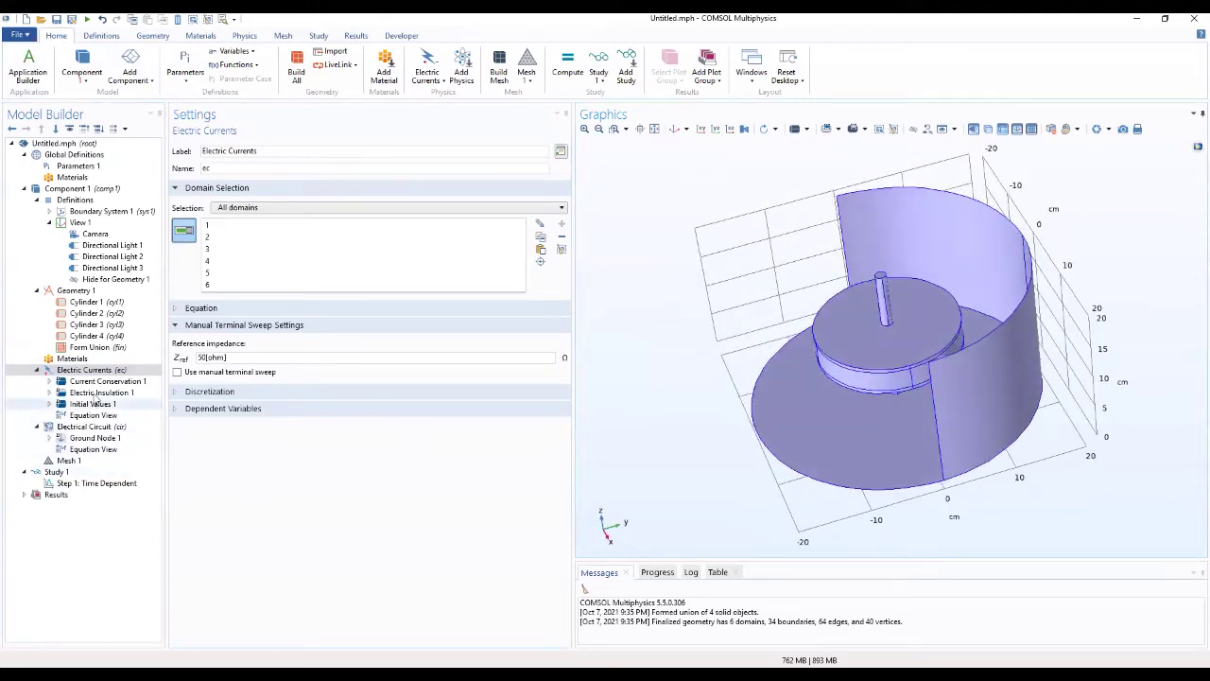
{"action": "right_click", "coordinate": [100, 375]}
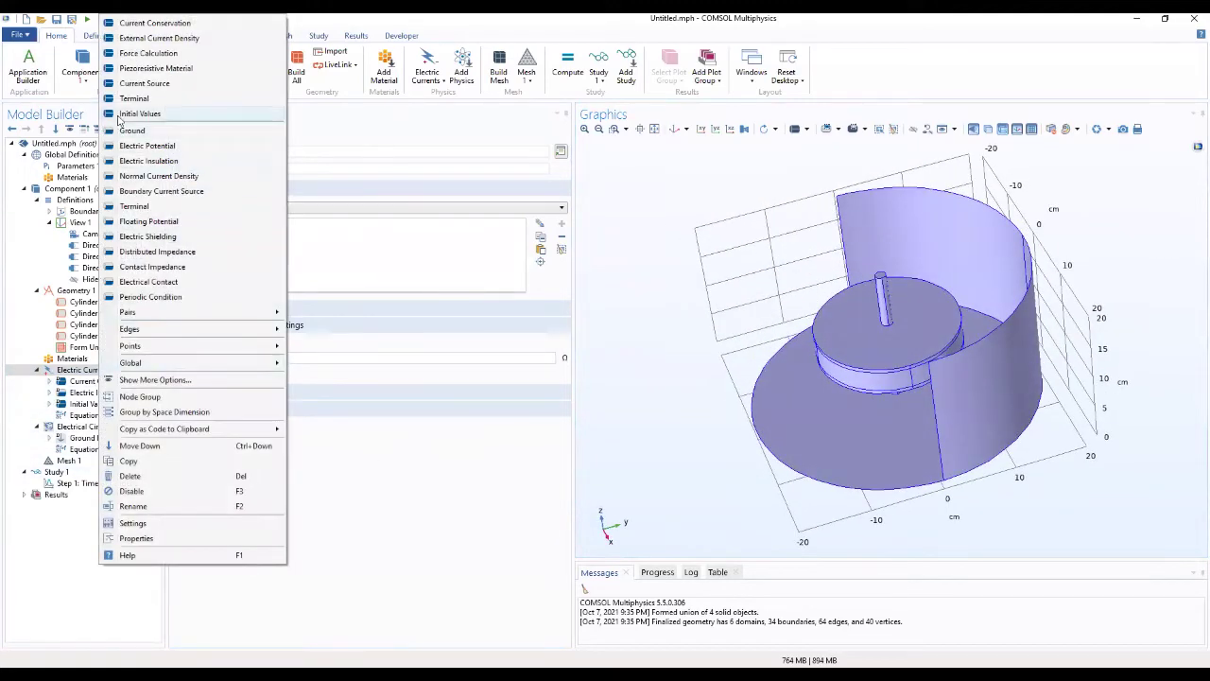
{"action": "left_click", "coordinate": [129, 99]}
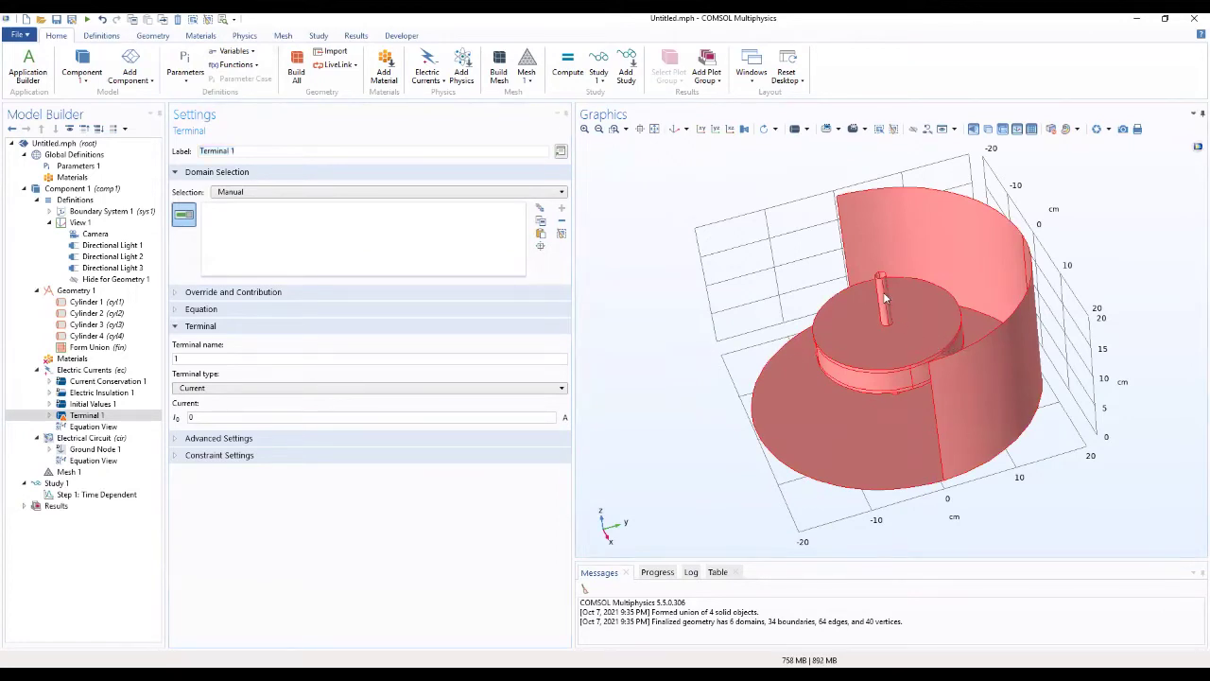
{"action": "left_click_drag", "start_coordinate": [696, 357], "coordinate": [707, 296]}
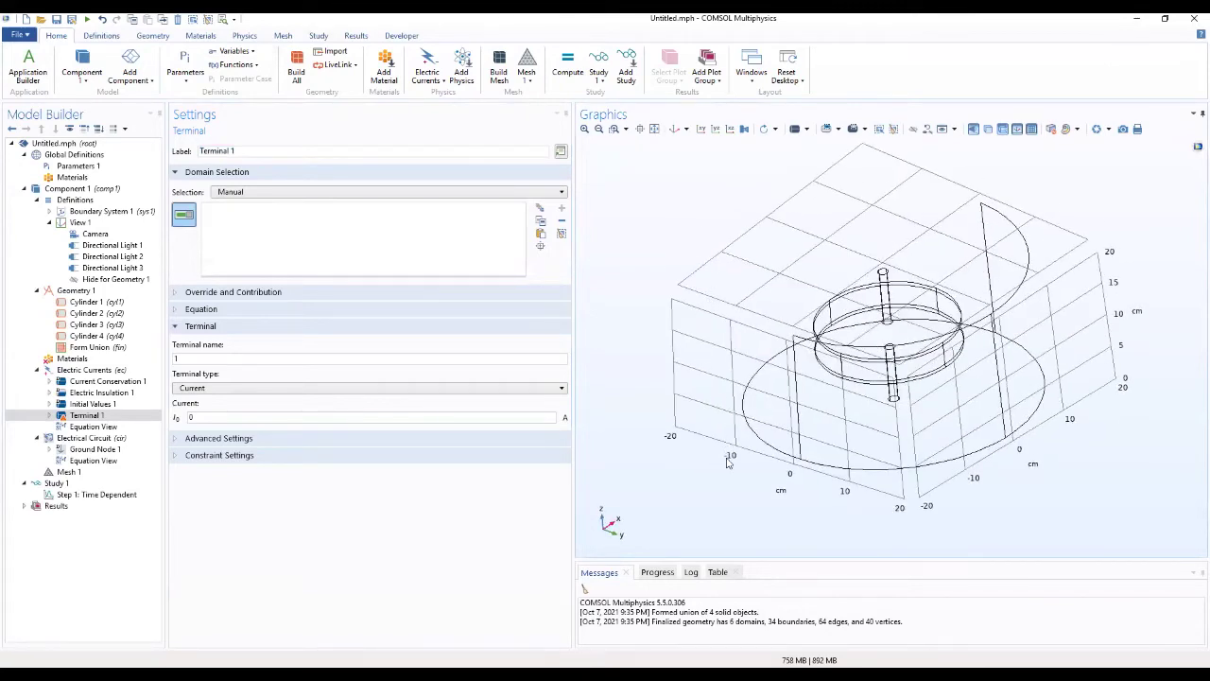
{"action": "left_click_drag", "start_coordinate": [704, 462], "coordinate": [876, 257]}
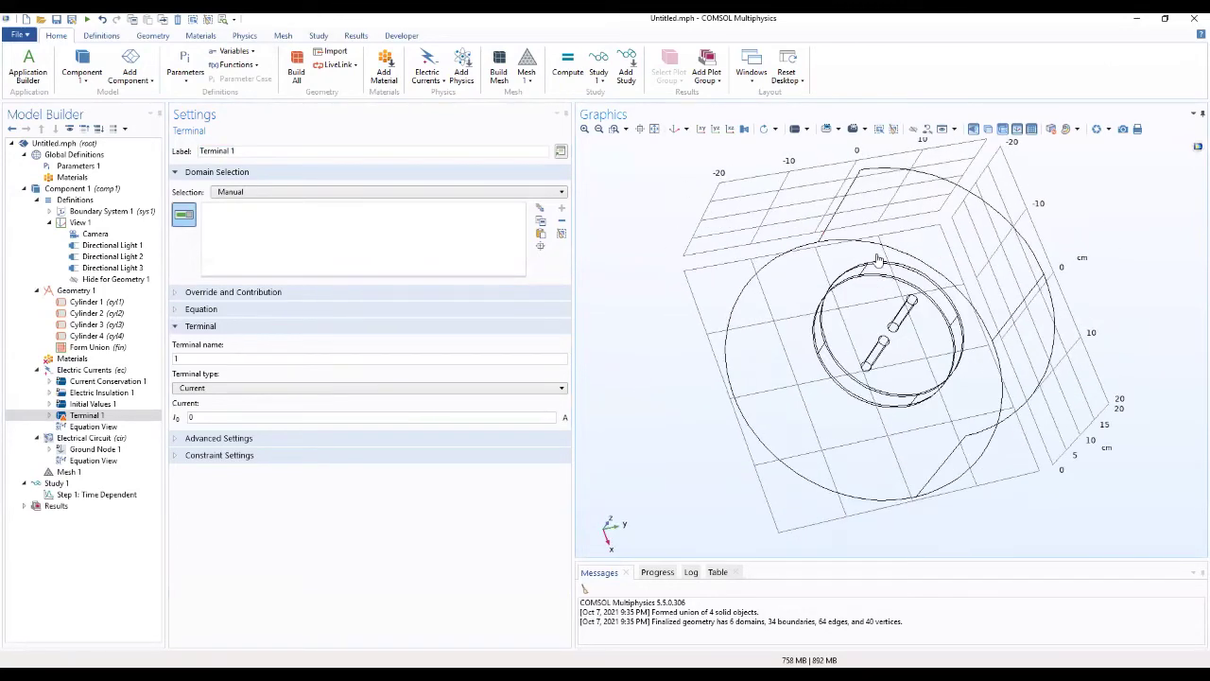
{"action": "left_click", "coordinate": [905, 308]}
{"action": "left_click", "coordinate": [905, 310]}
{"action": "left_click_drag", "start_coordinate": [706, 498], "coordinate": [810, 427]}
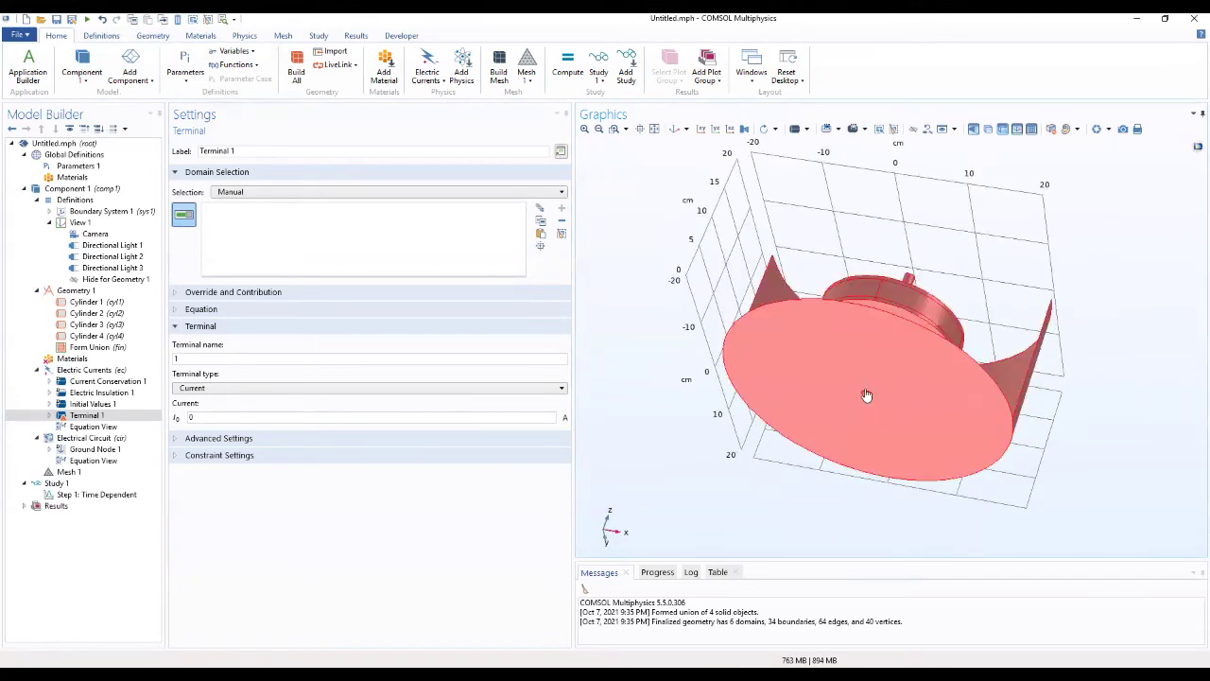
{"action": "left_click_drag", "start_coordinate": [890, 305], "coordinate": [584, 384]}
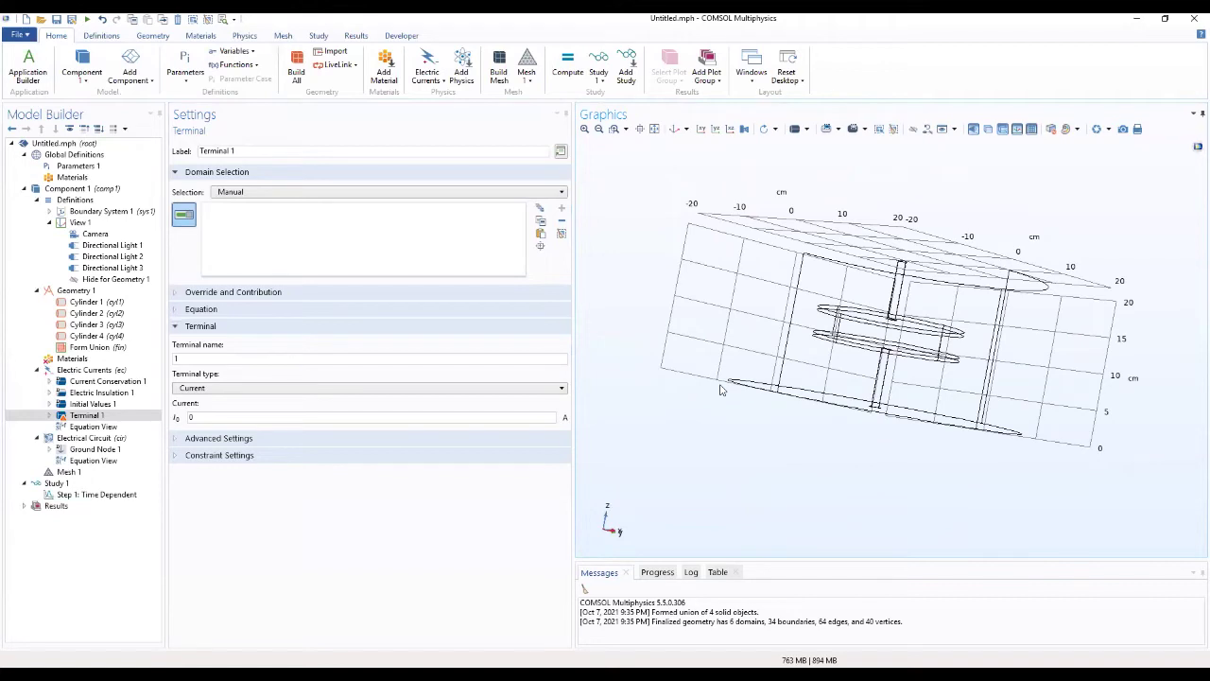
Step: Paste 4 6 as the domain selection of Terminal 1
{"action": "left_click", "coordinate": [542, 236]}
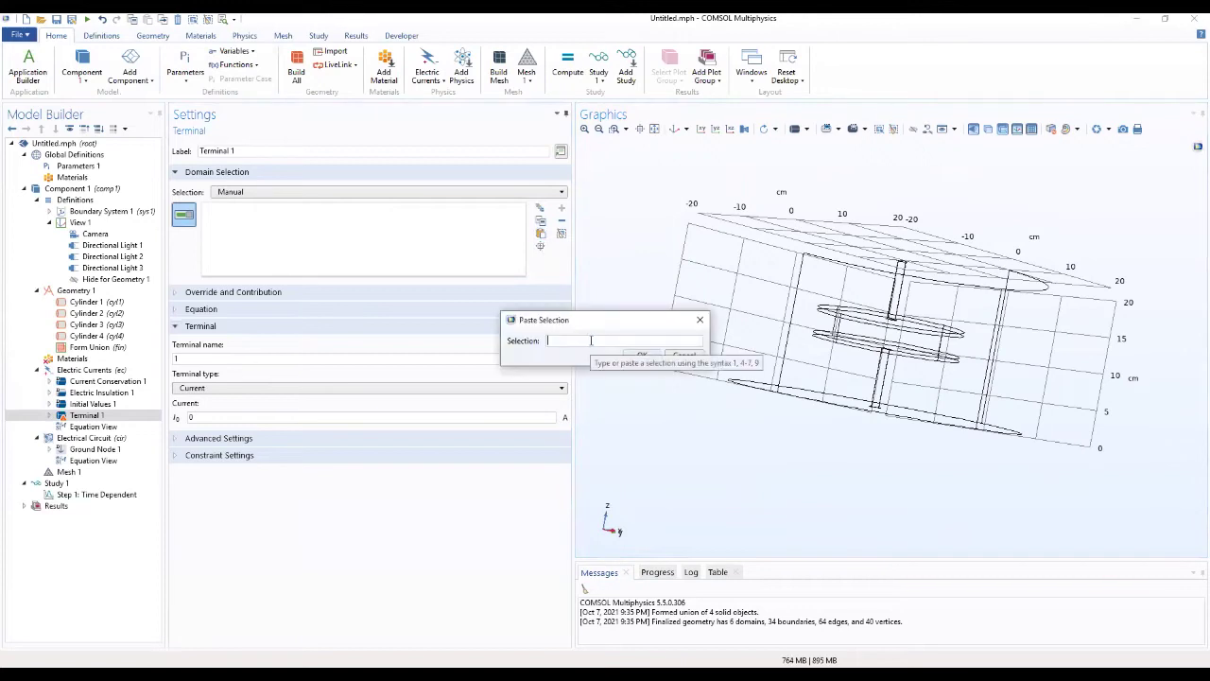
{"action": "type", "text": "4"}
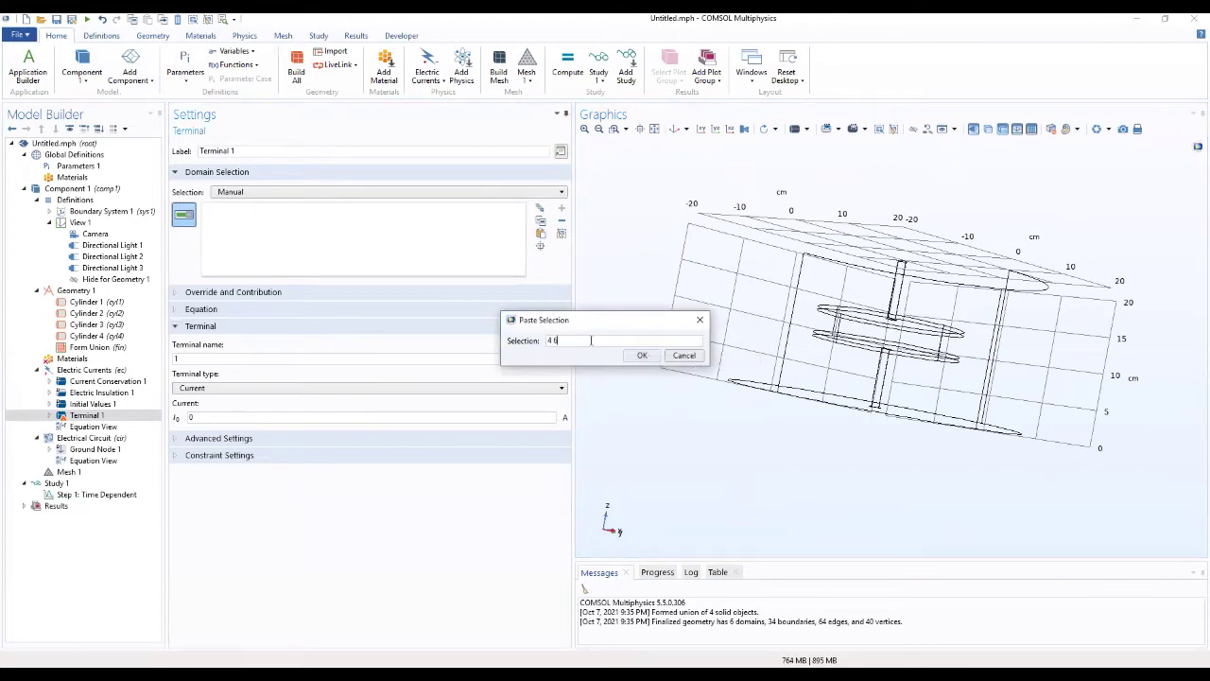
{"action": "type", "text": " 6"}
{"action": "key", "text": "Return"}
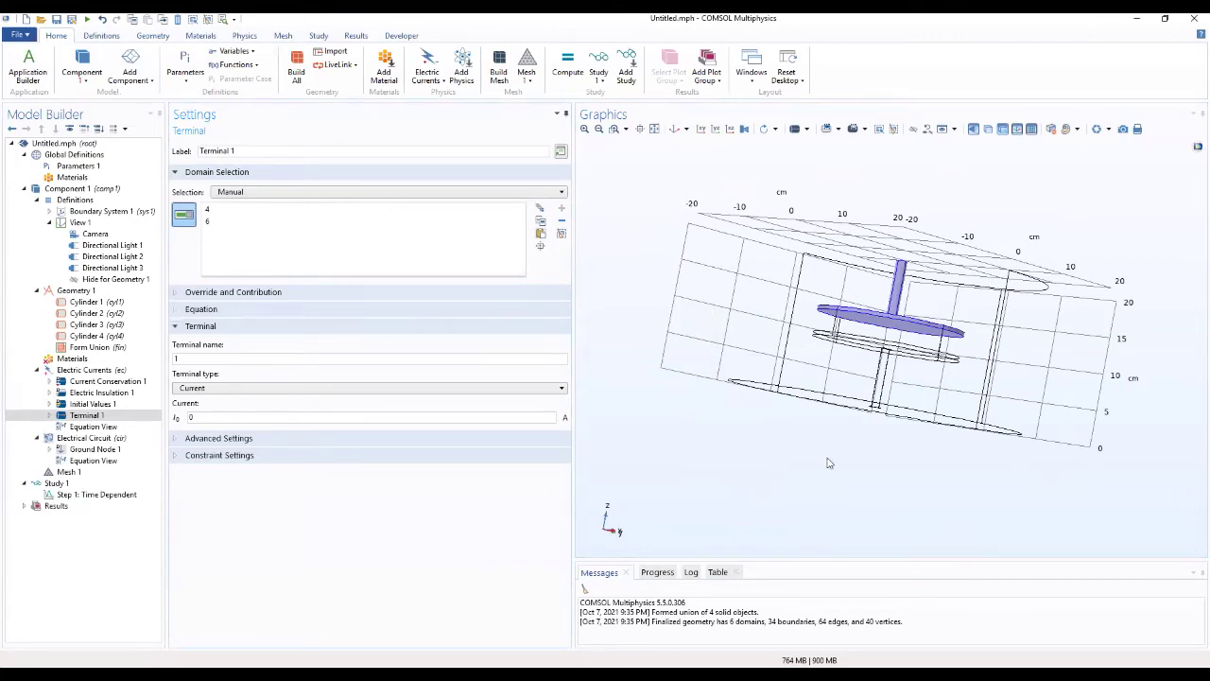
Step: Set the terminal type of Terminal 1 to Circuit
{"action": "left_click_drag", "start_coordinate": [831, 463], "coordinate": [723, 468]}
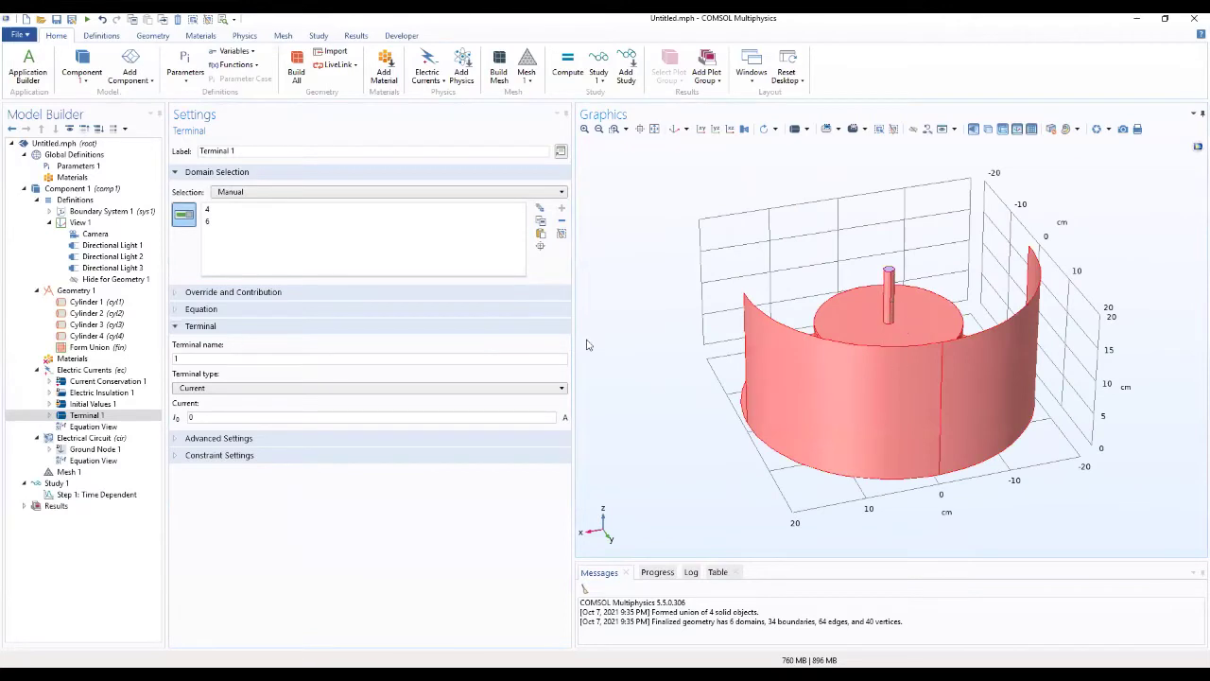
{"action": "left_click", "coordinate": [223, 389]}
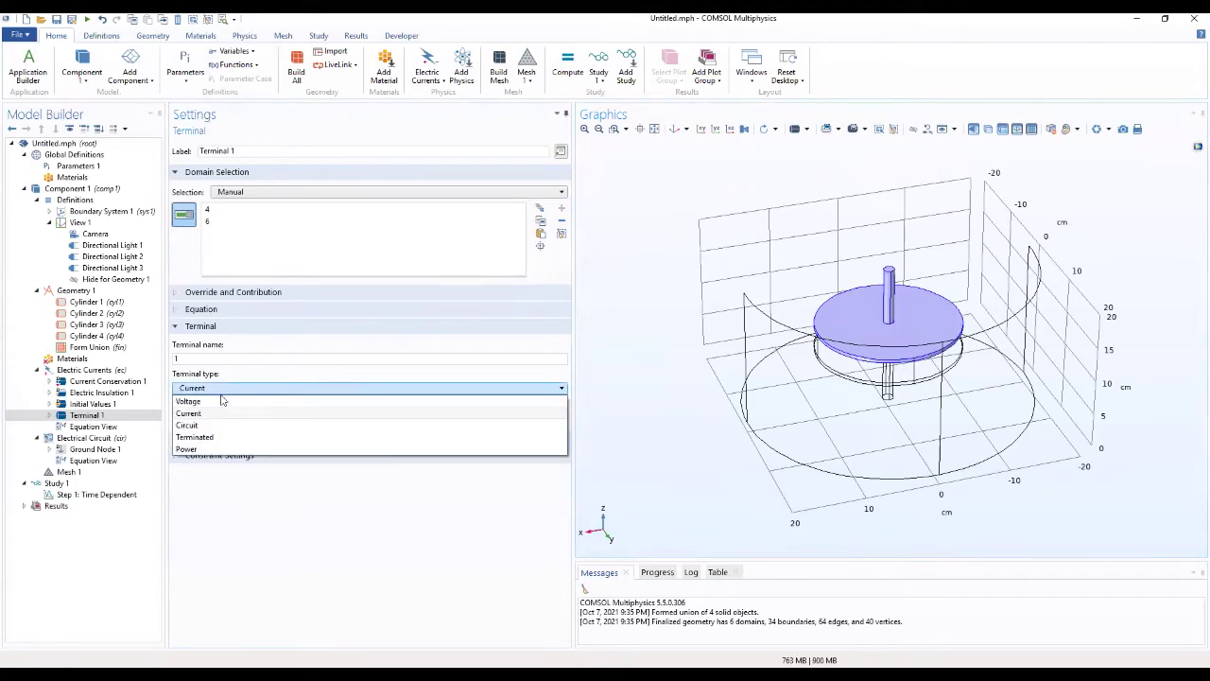
{"action": "left_click", "coordinate": [210, 425]}
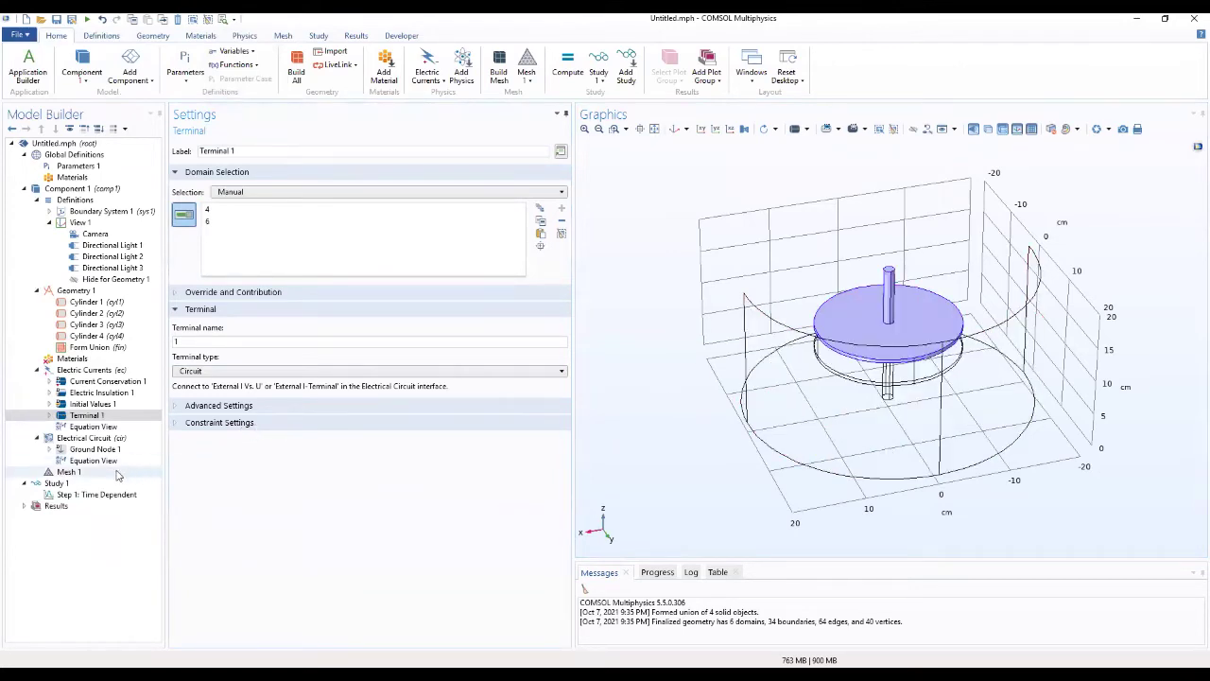
Step: Add a Ground boundary condition to the Electric Currents interface, leaving its boundary selection empty
{"action": "right_click", "coordinate": [81, 371]}
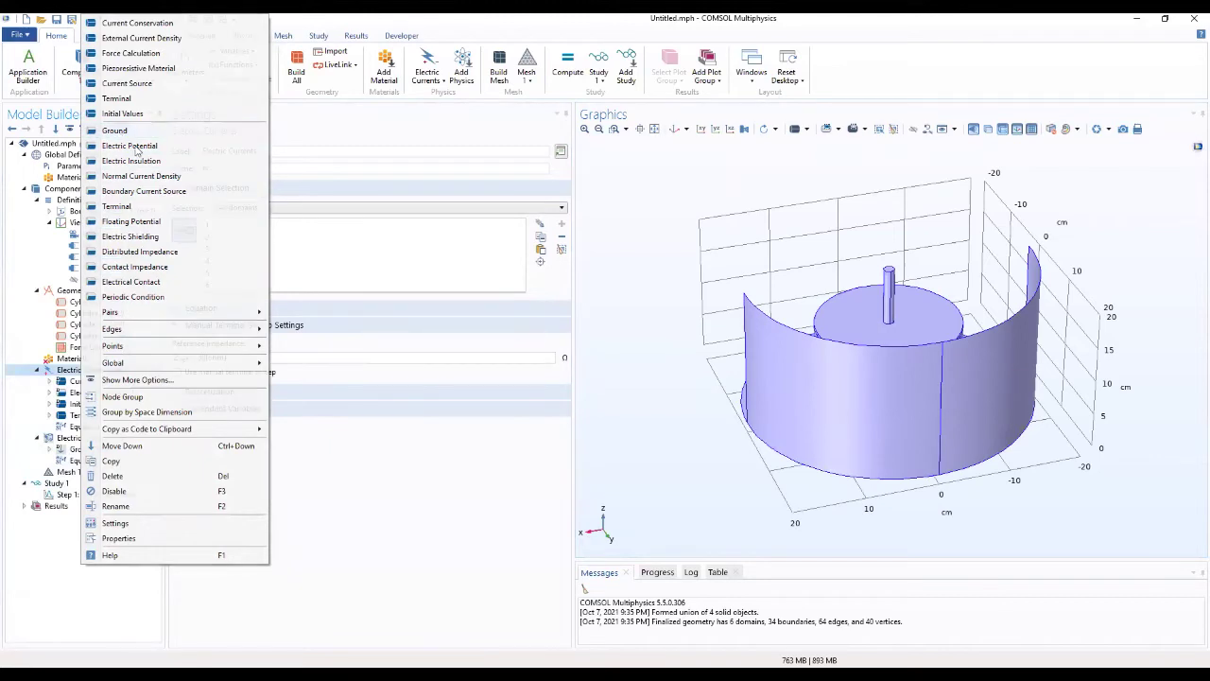
{"action": "left_click", "coordinate": [120, 134]}
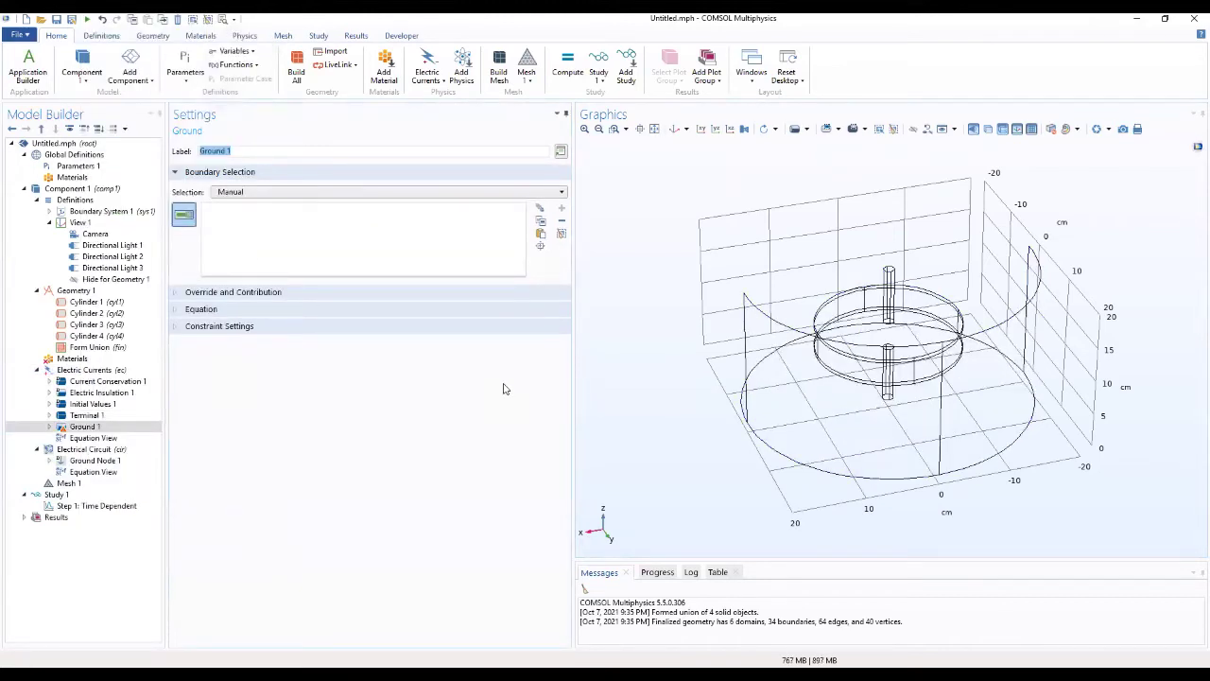
{"action": "left_click", "coordinate": [541, 234]}
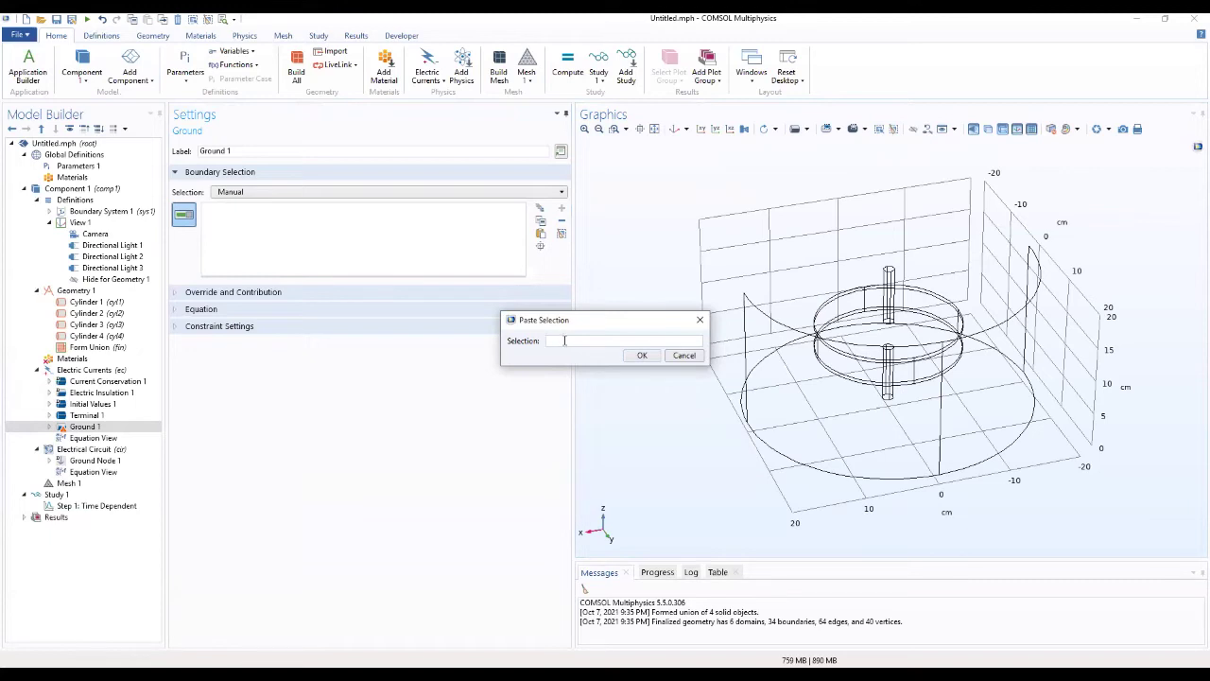
{"action": "left_click", "coordinate": [689, 356]}
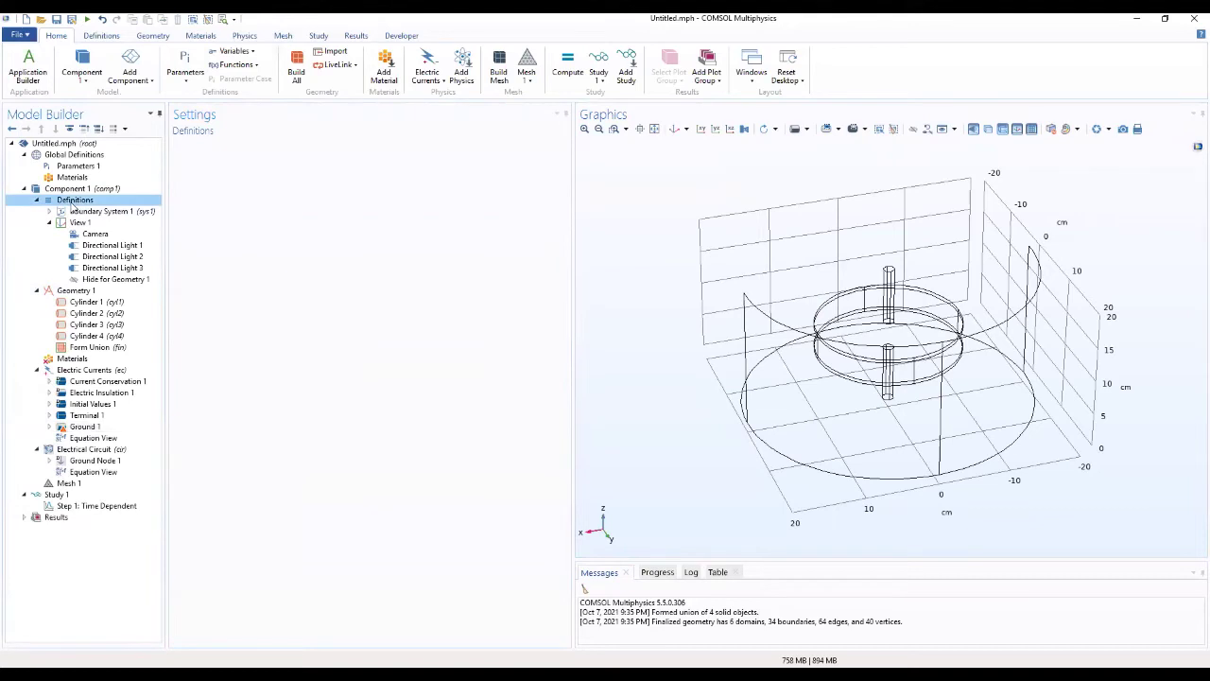
Step: Add an Explicit selection under the Definitions of Component 1
{"action": "right_click", "coordinate": [73, 204]}
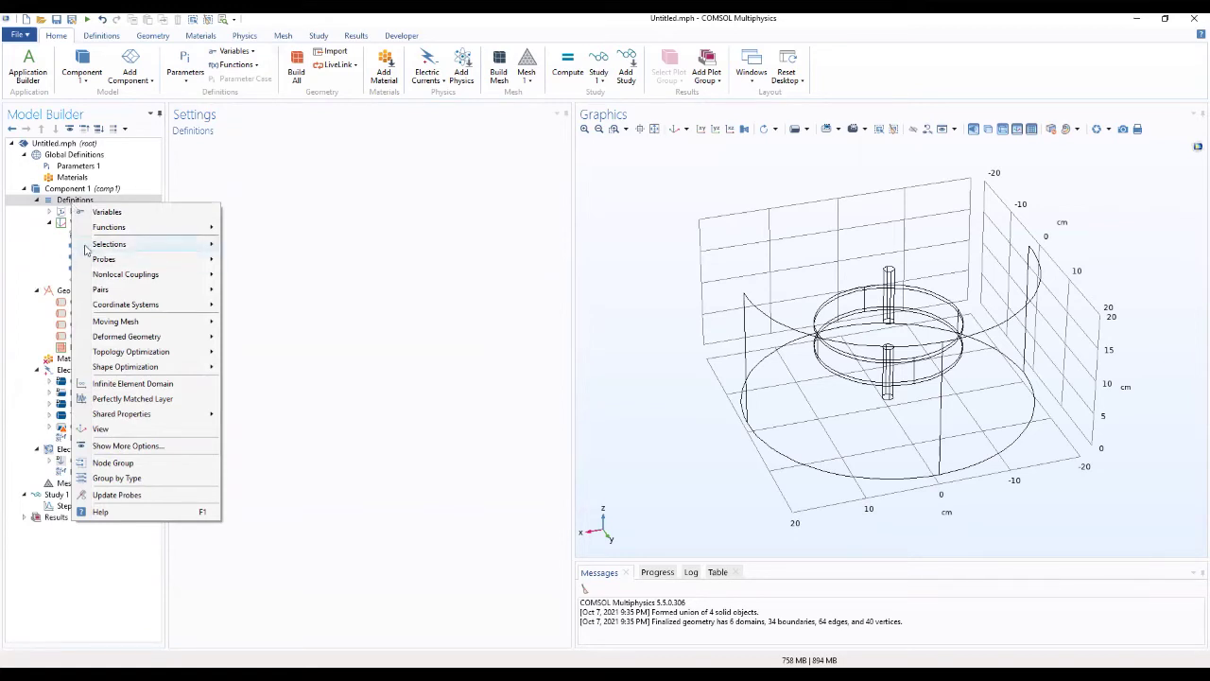
{"action": "mouse_move", "coordinate": [90, 250]}
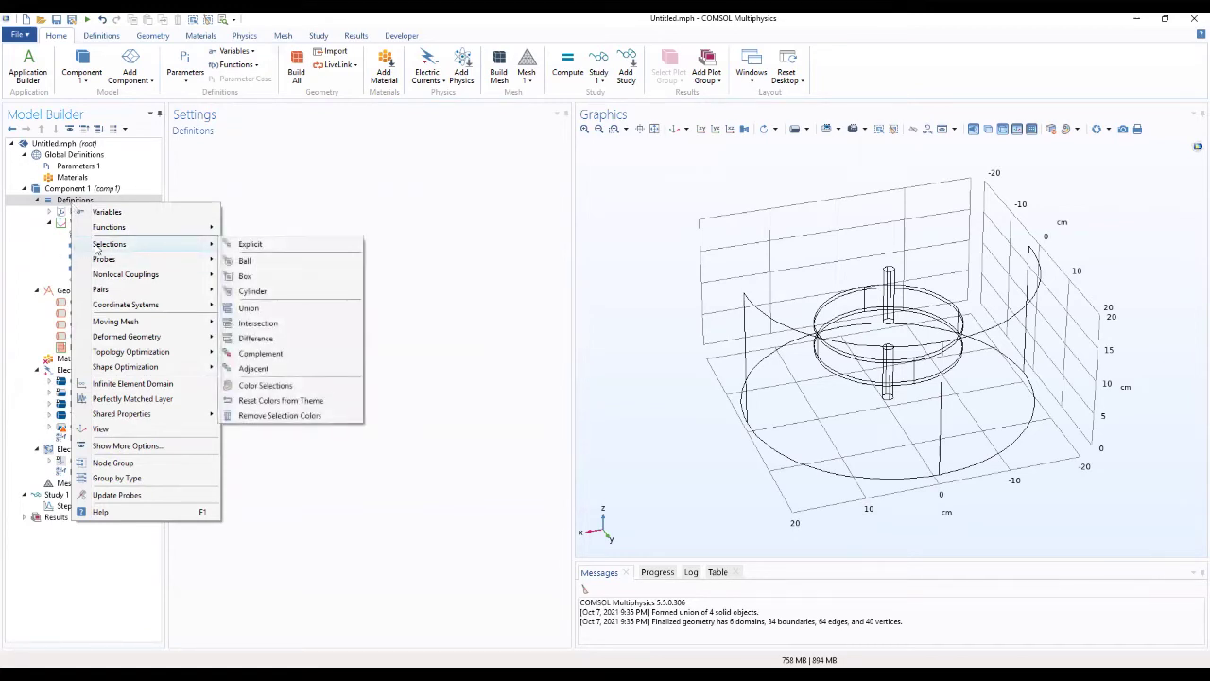
{"action": "left_click", "coordinate": [247, 244]}
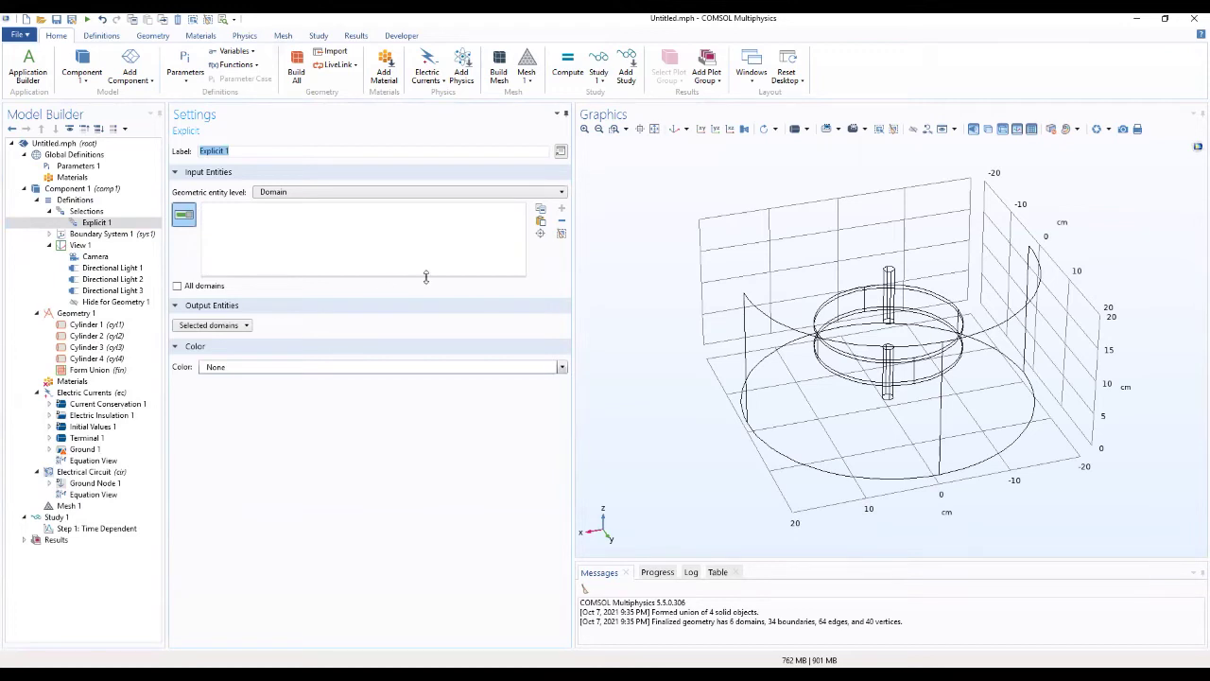
Step: Paste 2 5 as the domain selection of Explicit 1
{"action": "left_click", "coordinate": [541, 222]}
{"action": "left_click", "coordinate": [542, 222]}
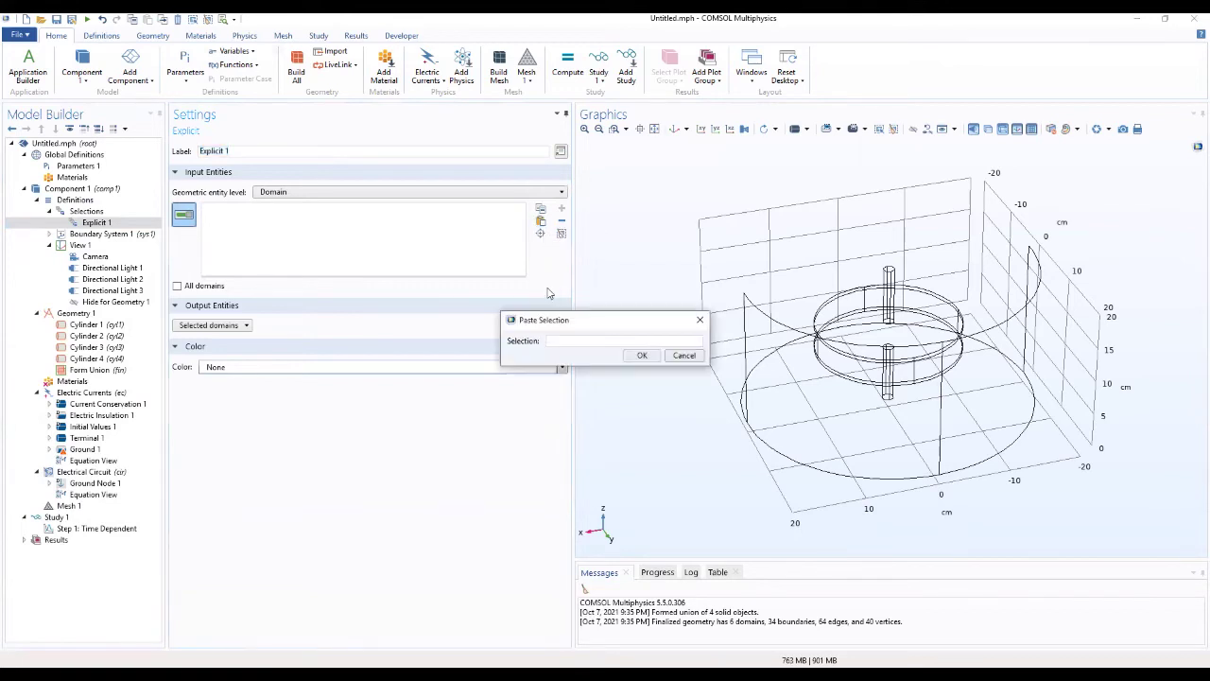
{"action": "type", "text": "2 5"}
{"action": "key", "text": "Return"}
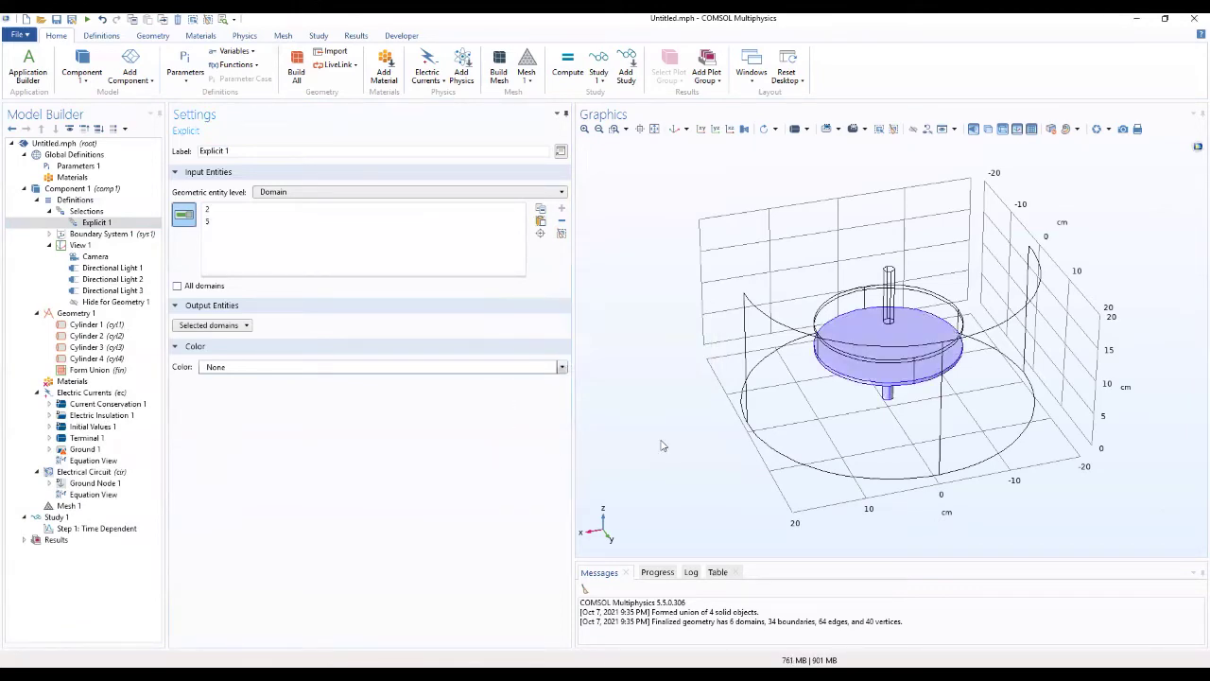
{"action": "left_click_drag", "start_coordinate": [662, 445], "coordinate": [653, 402]}
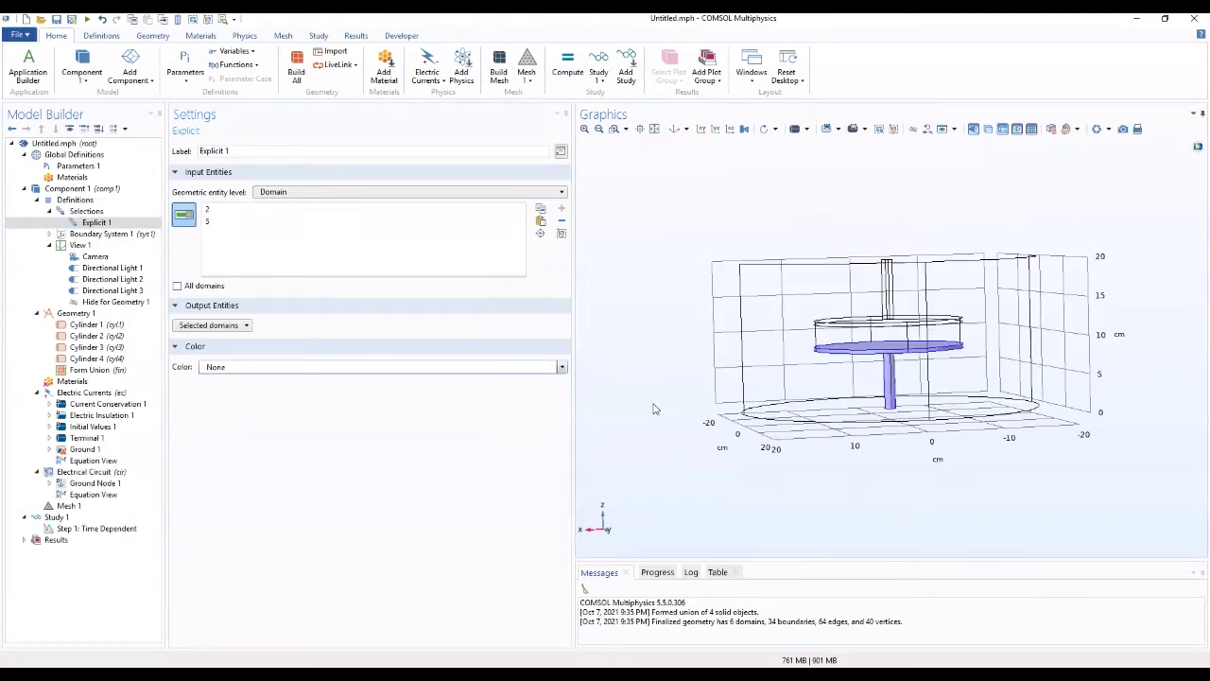
{"action": "left_click_drag", "start_coordinate": [685, 441], "coordinate": [912, 456]}
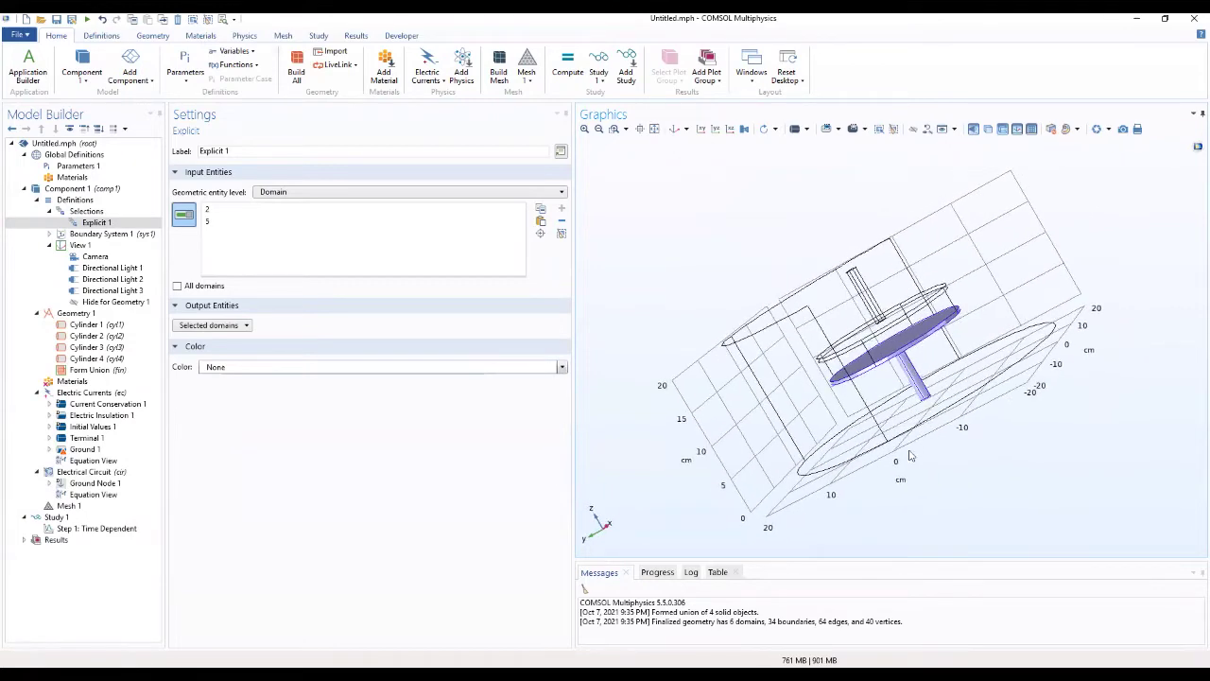
Step: Set the output entities of Explicit 1 to Adjacent boundaries
{"action": "left_click", "coordinate": [232, 329]}
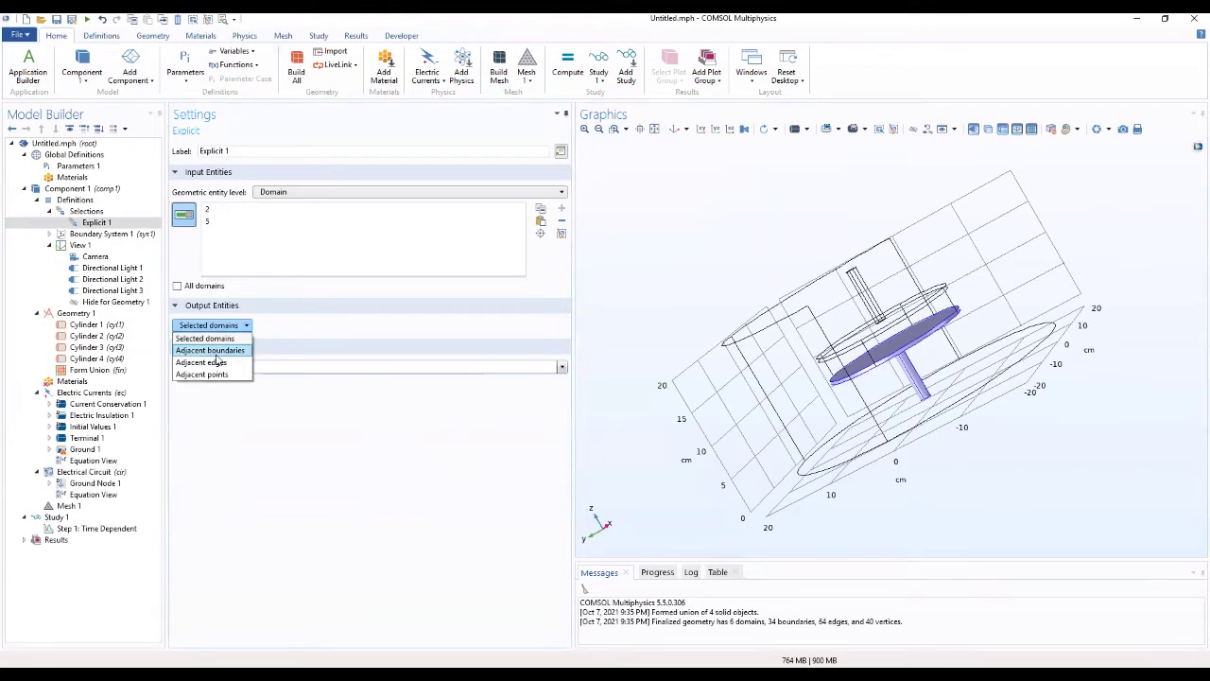
{"action": "left_click", "coordinate": [215, 354]}
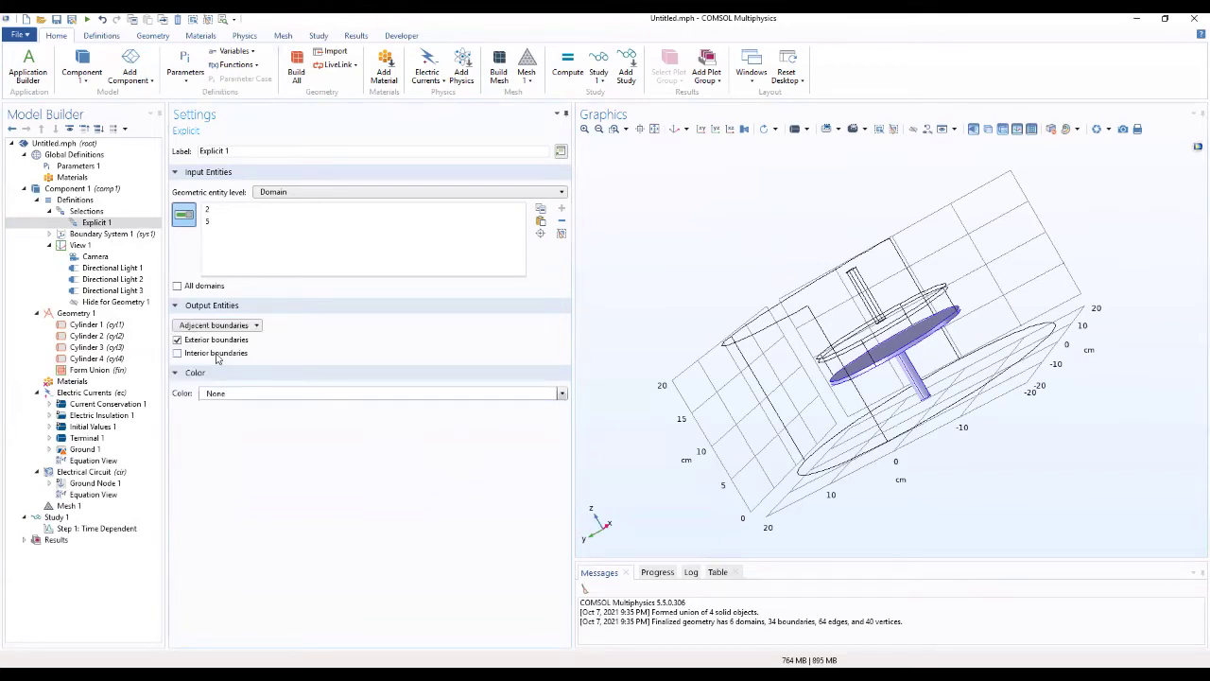
{"action": "left_click_drag", "start_coordinate": [646, 457], "coordinate": [786, 413]}
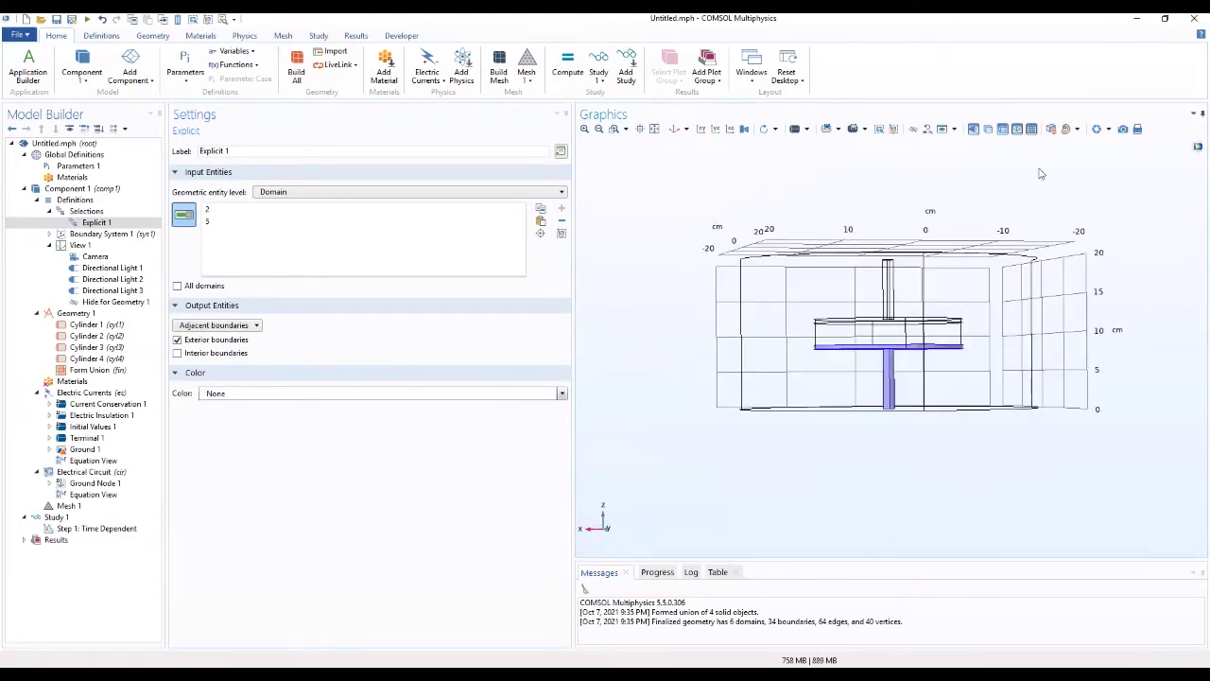
{"action": "left_click_drag", "start_coordinate": [1027, 180], "coordinate": [770, 216]}
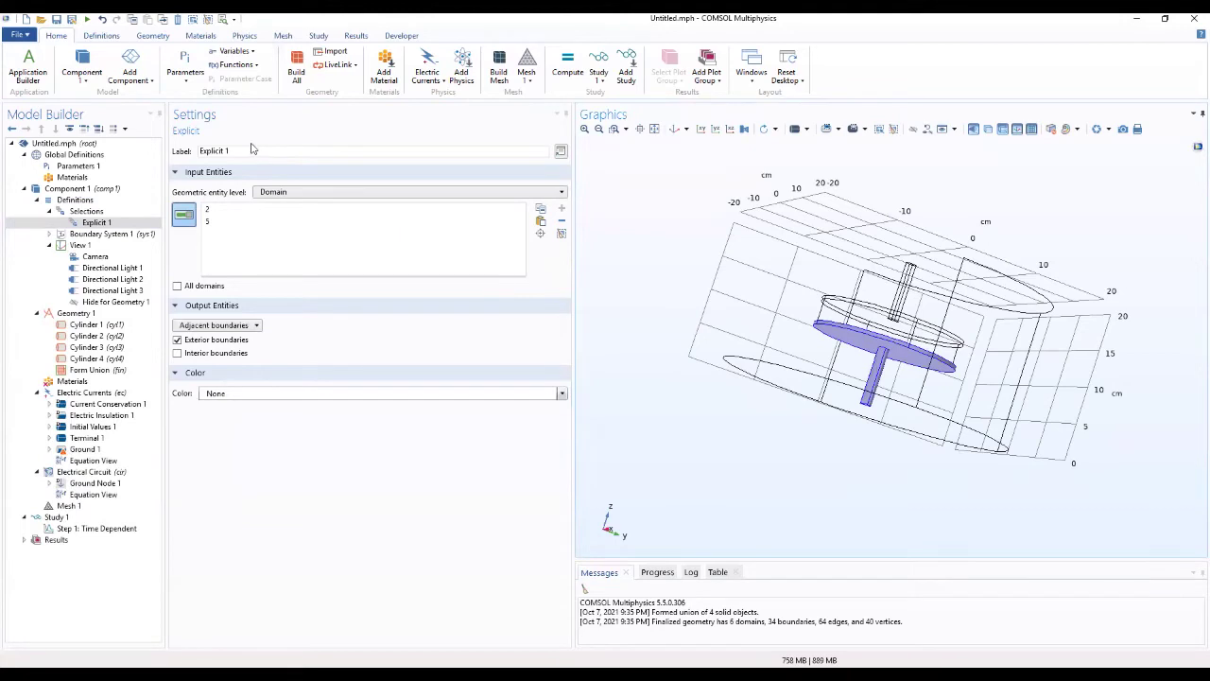
Step: Rename the Explicit 1 selection as First Explicit 1
{"action": "left_click_drag", "start_coordinate": [240, 152], "coordinate": [168, 170]}
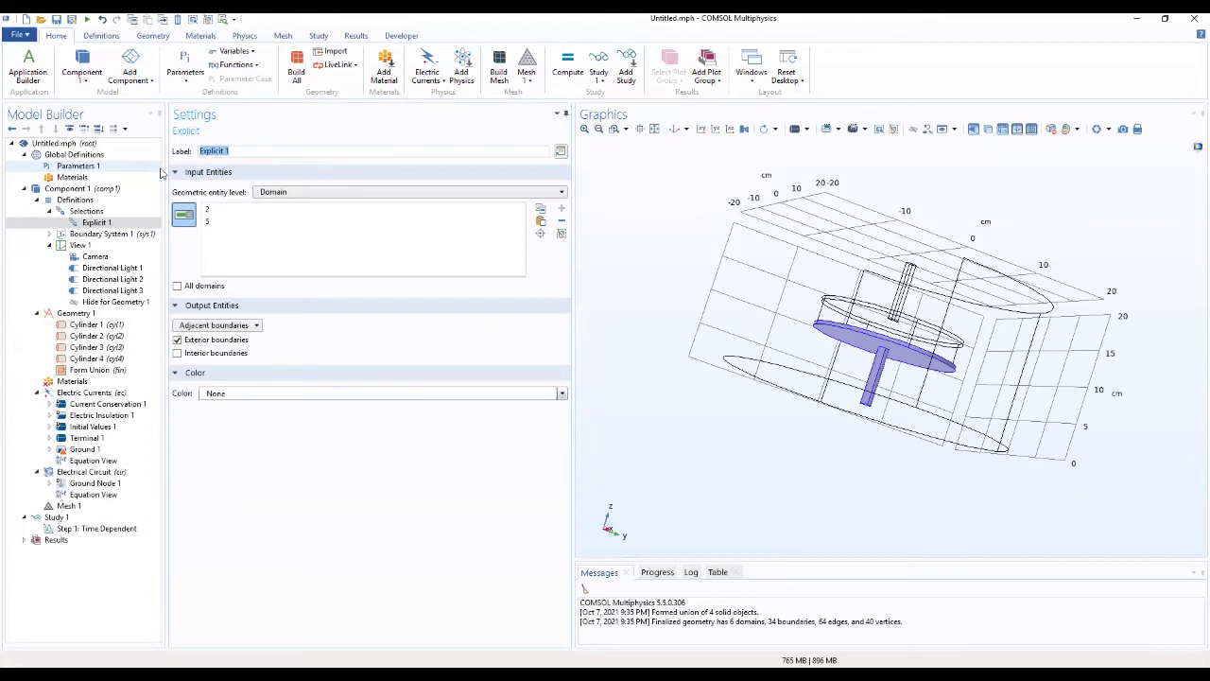
{"action": "key", "text": "Left"}
{"action": "type", "text": "E"}
{"action": "type", "text": "irst"}
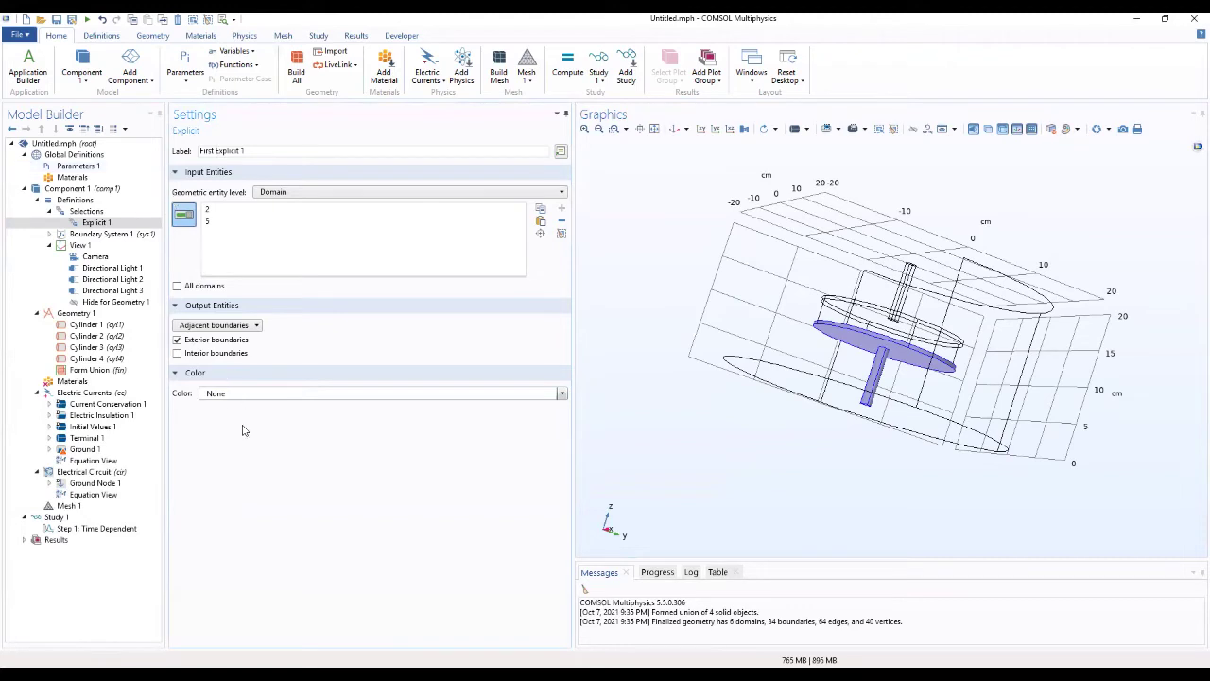
{"action": "left_click", "coordinate": [261, 454]}
Step: Assign First Explicit 1 as the boundary selection of Ground 1 in Electric Currents
{"action": "left_click", "coordinate": [81, 449]}
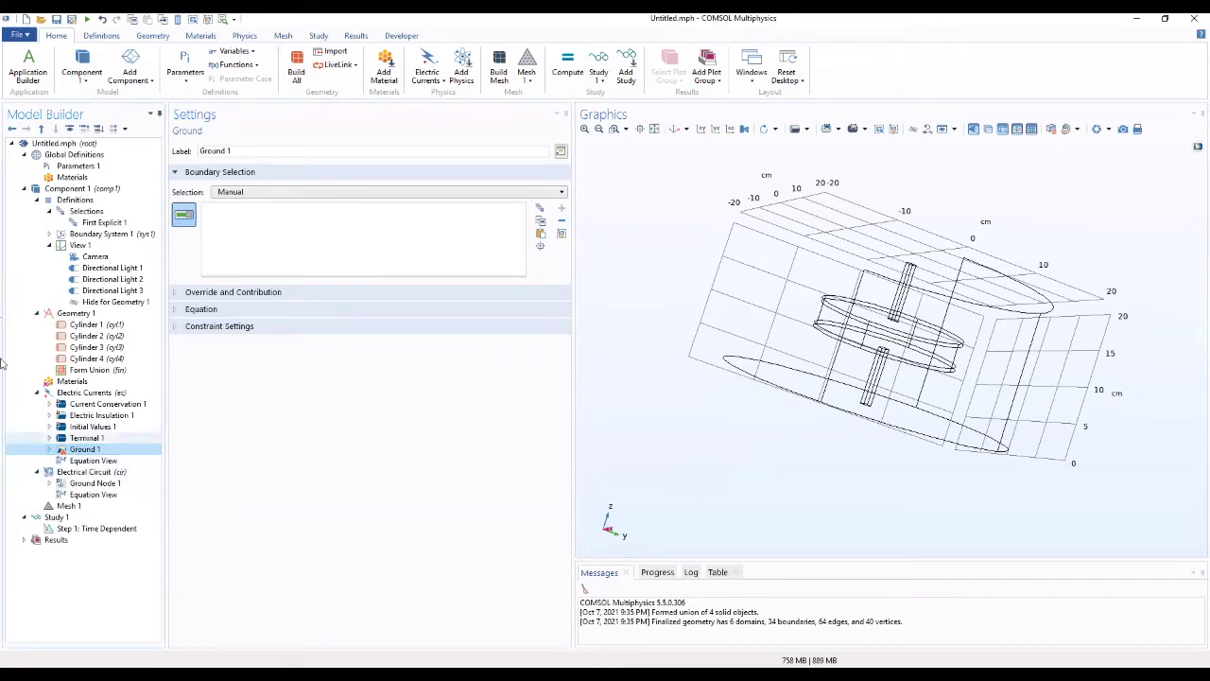
{"action": "left_click", "coordinate": [247, 192]}
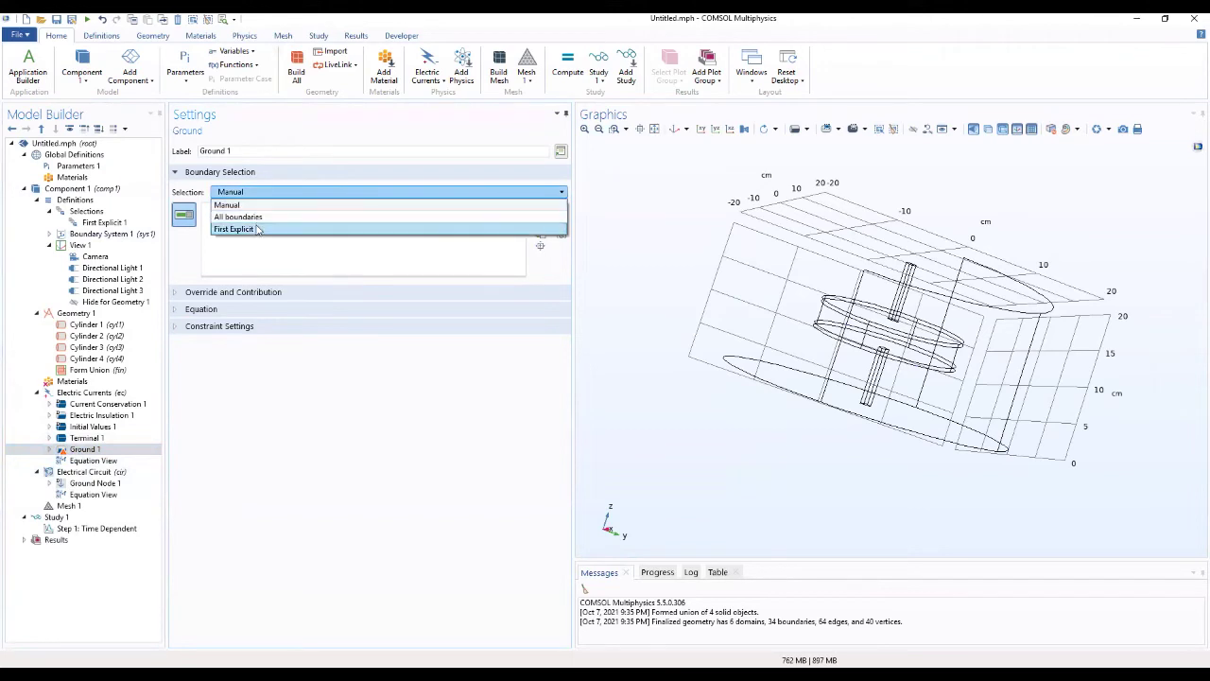
{"action": "left_click", "coordinate": [248, 228]}
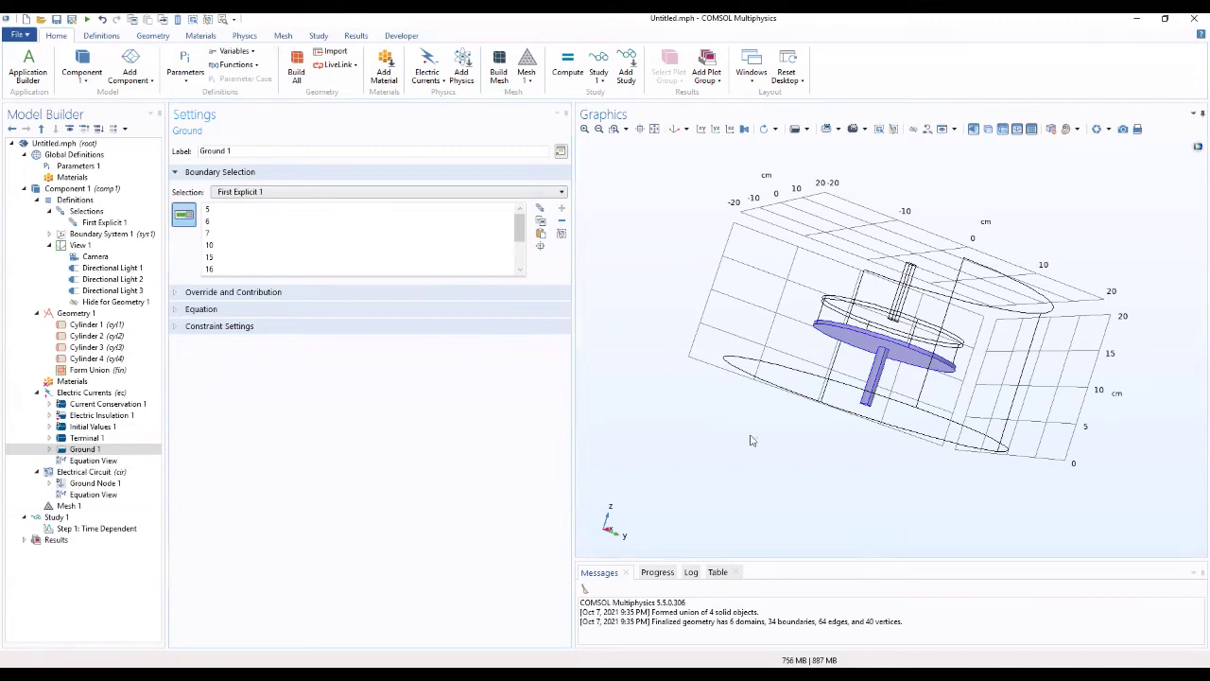
{"action": "left_click_drag", "start_coordinate": [754, 430], "coordinate": [990, 394]}
Step: Remove domains 2 and 5, the lower plate and its lead, from the domain selection of the Electric Currents interface
{"action": "left_click", "coordinate": [91, 392]}
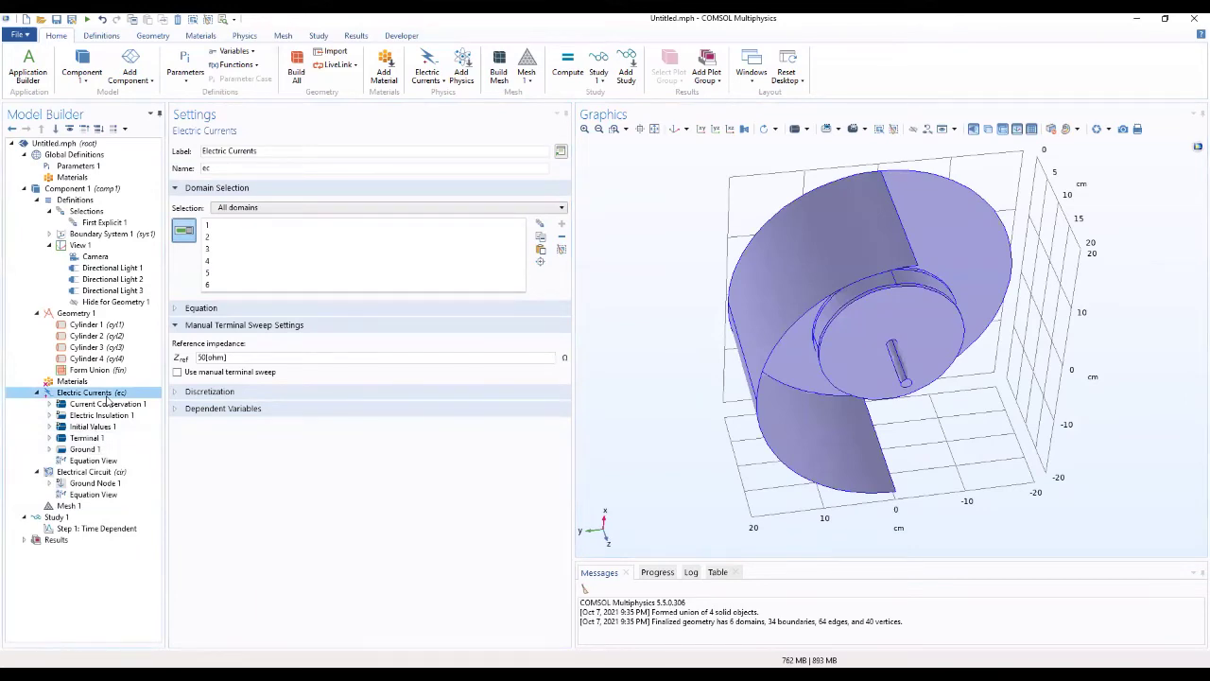
{"action": "left_click_drag", "start_coordinate": [635, 411], "coordinate": [584, 276]}
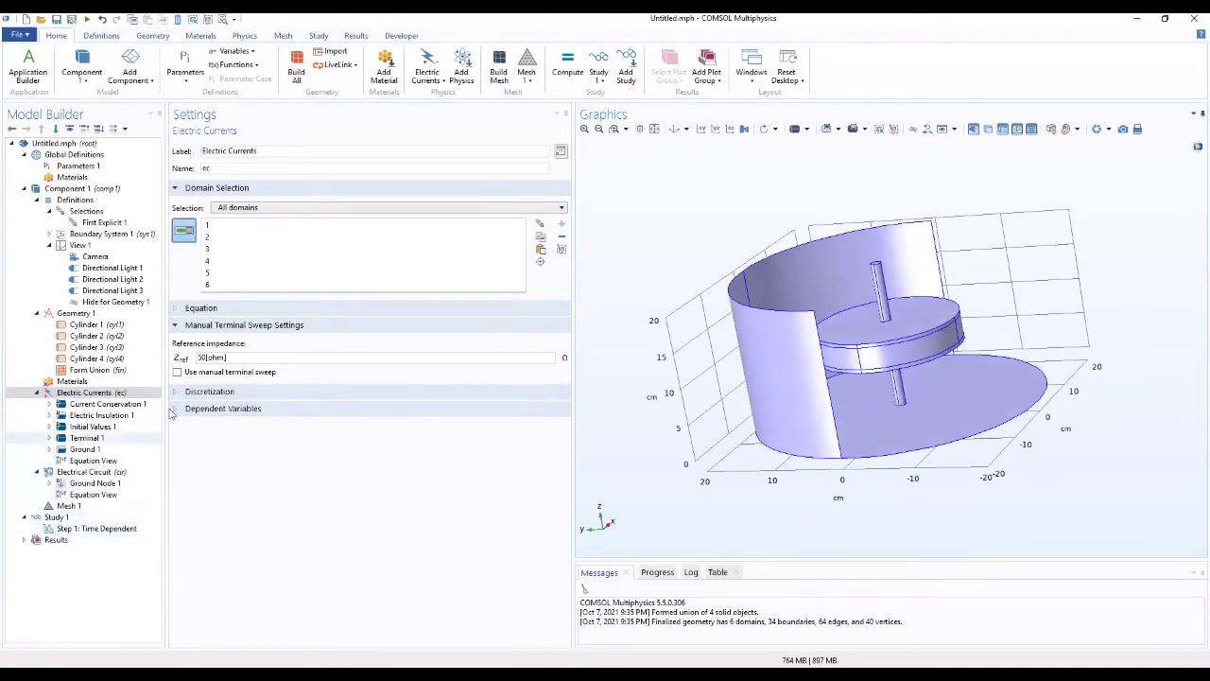
{"action": "left_click", "coordinate": [213, 228]}
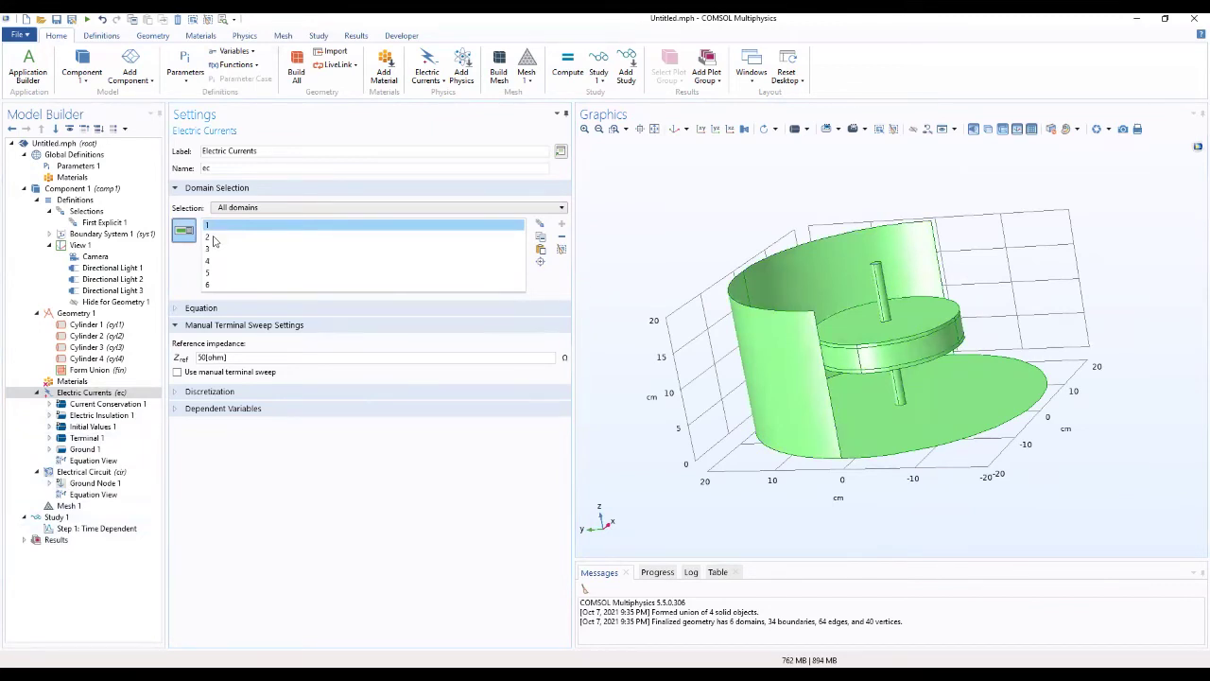
{"action": "left_click", "coordinate": [212, 236]}
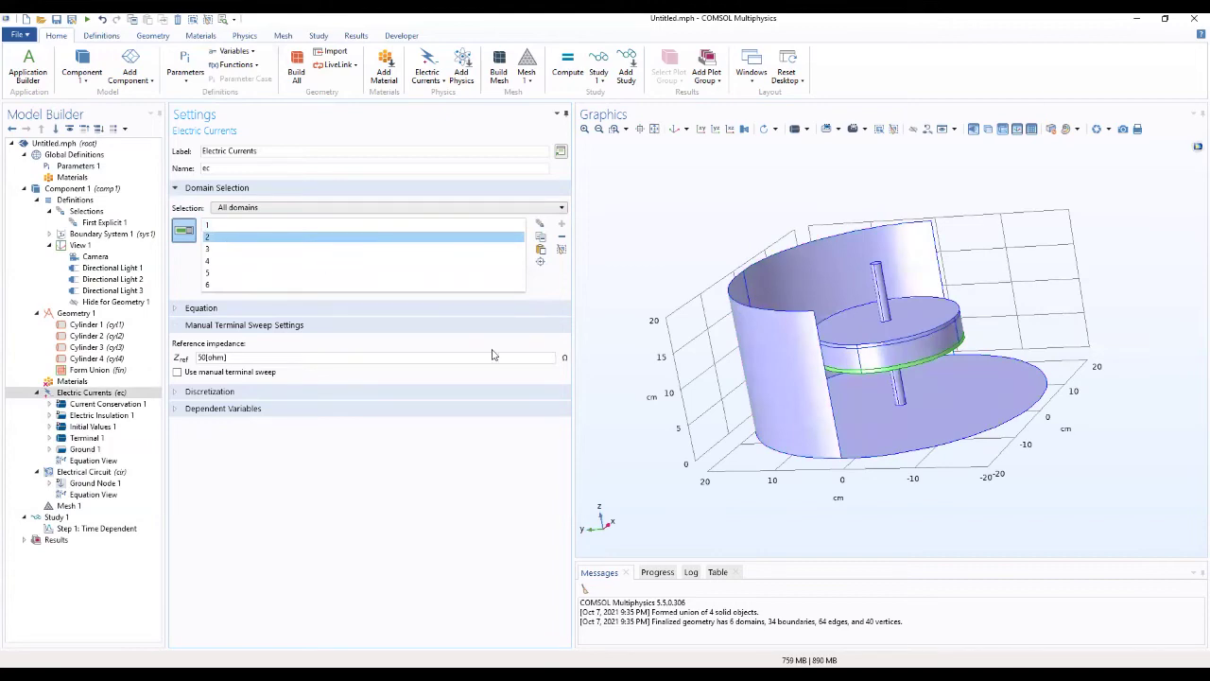
{"action": "left_click_drag", "start_coordinate": [709, 521], "coordinate": [648, 503]}
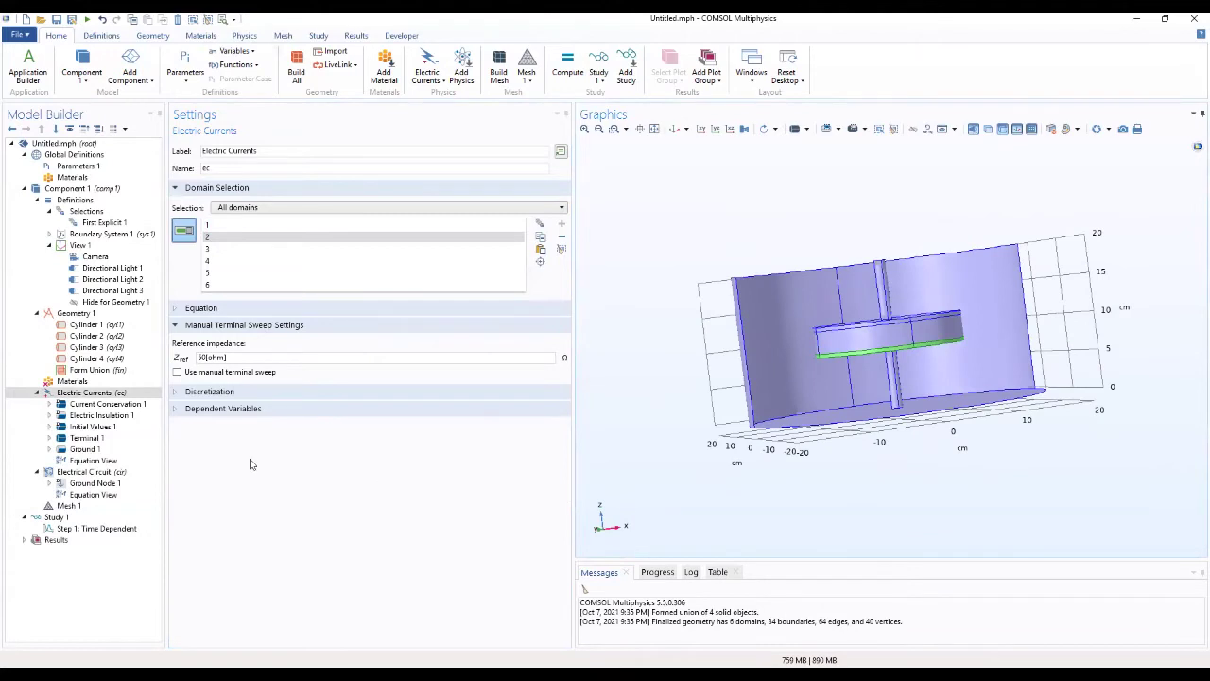
{"action": "left_click", "coordinate": [216, 262]}
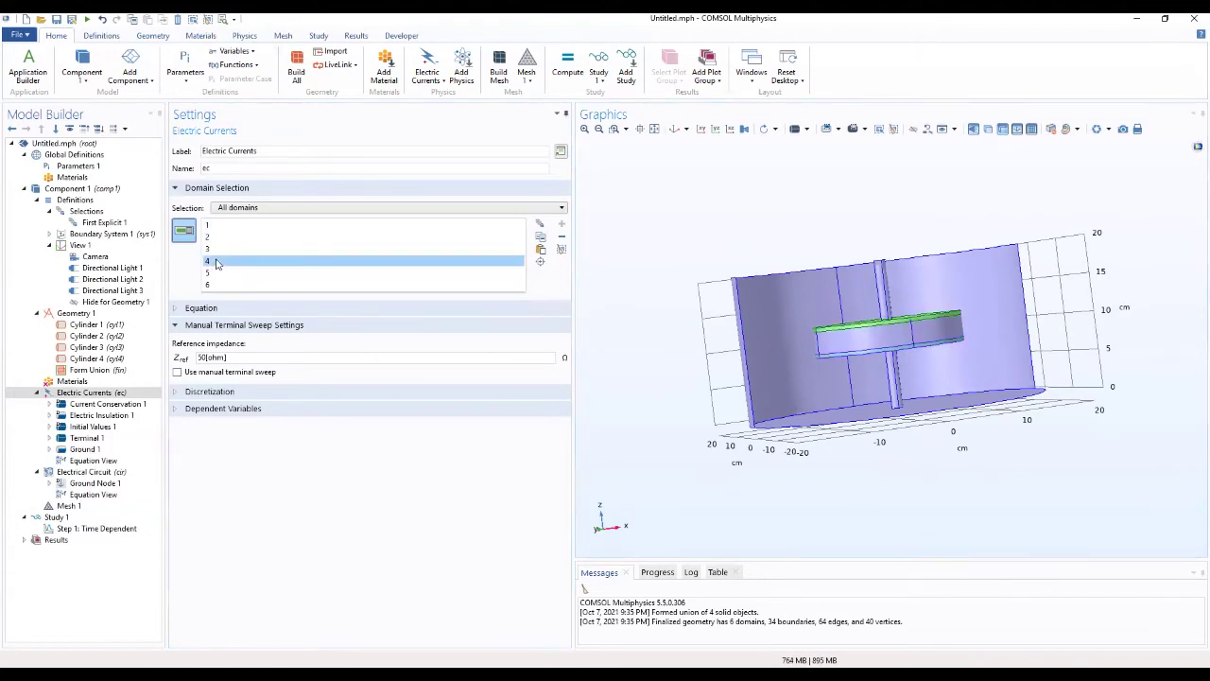
{"action": "left_click", "coordinate": [216, 273]}
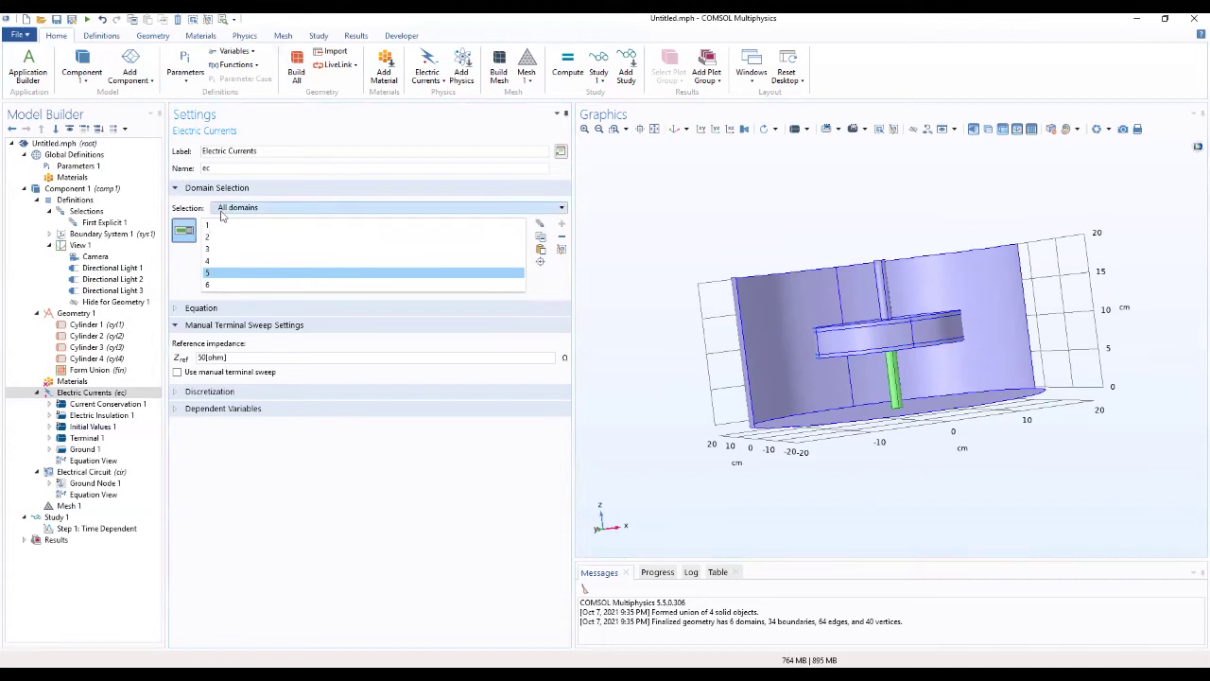
{"action": "left_click", "coordinate": [216, 237]}
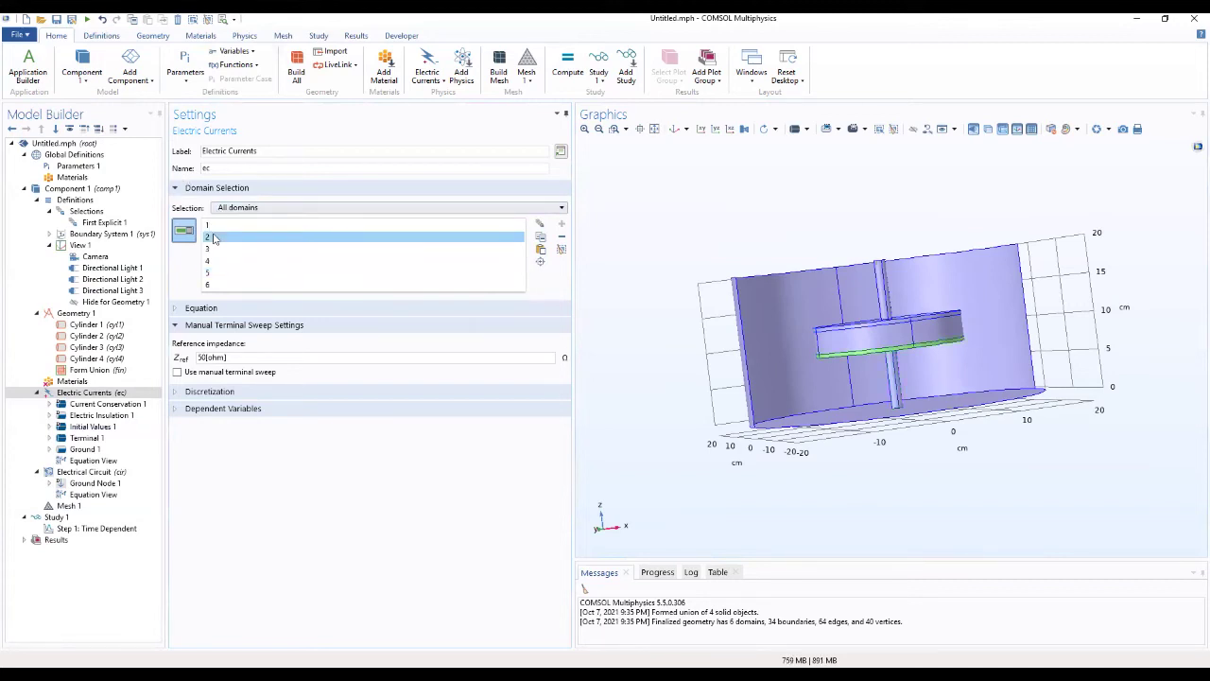
{"action": "left_click", "coordinate": [563, 238]}
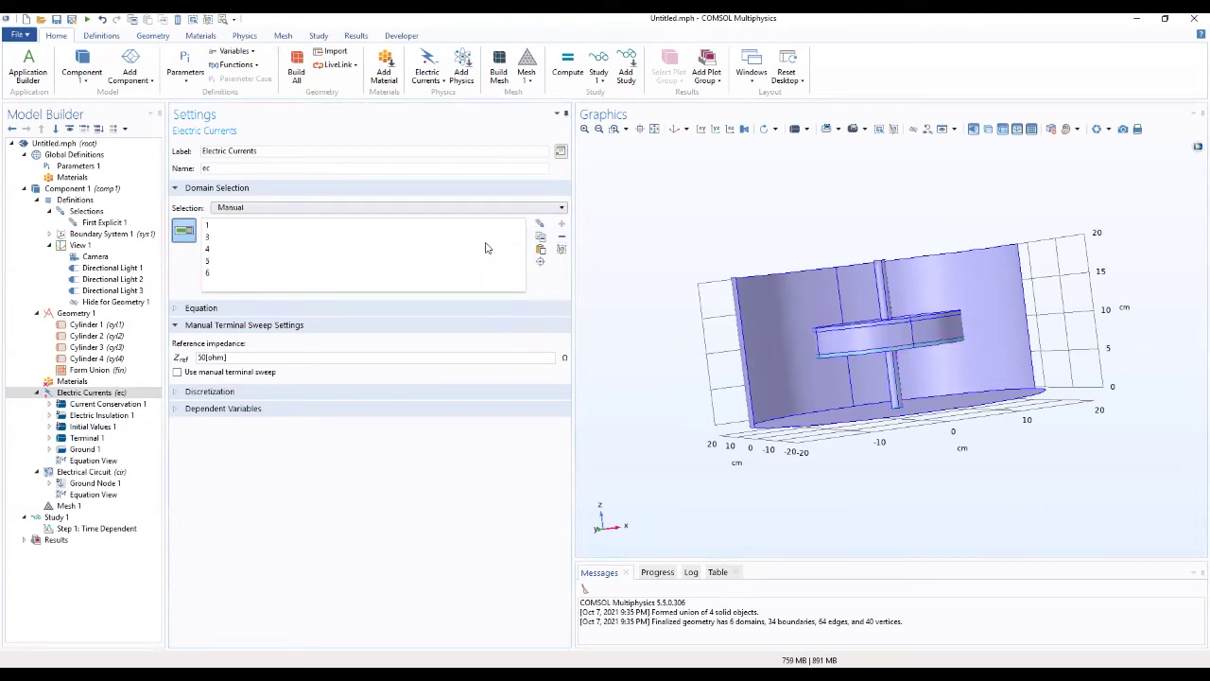
{"action": "left_click", "coordinate": [331, 261]}
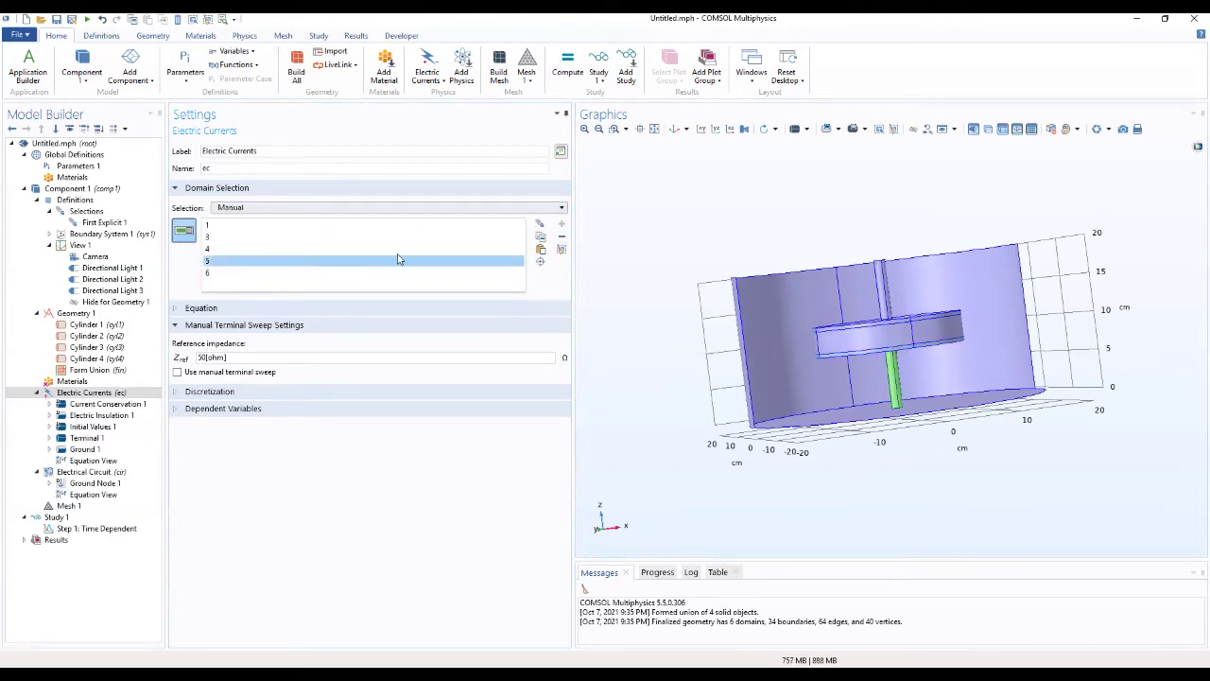
{"action": "left_click", "coordinate": [560, 239]}
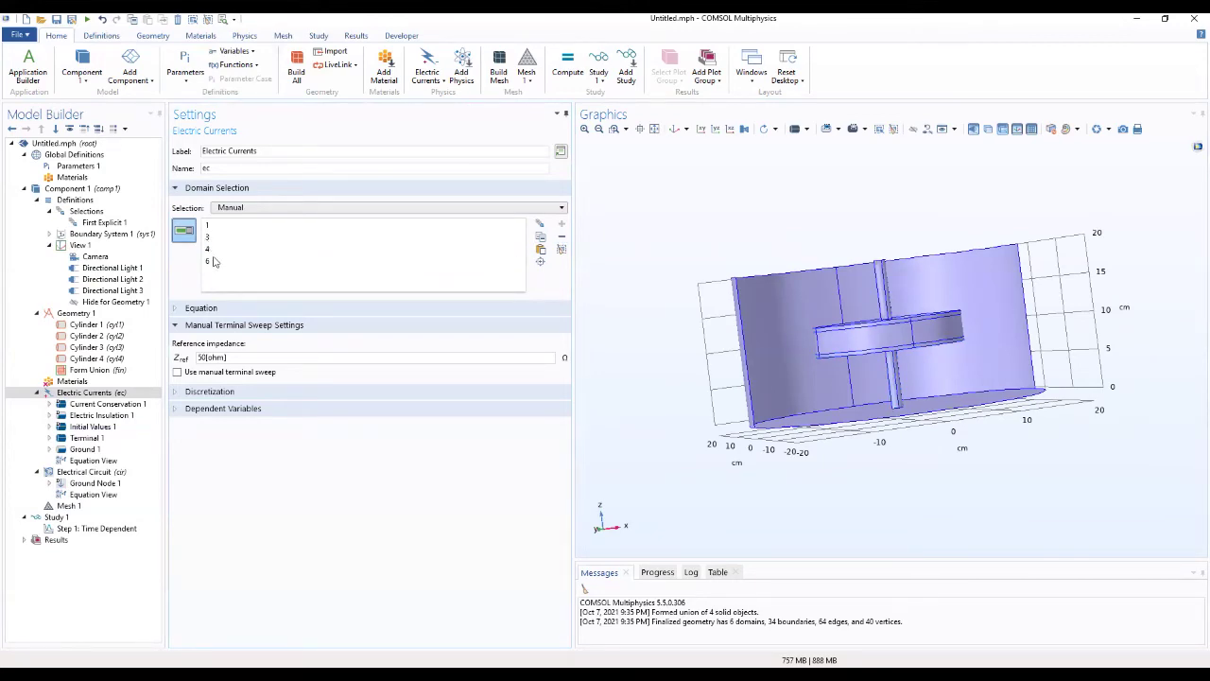
{"action": "left_click_drag", "start_coordinate": [704, 393], "coordinate": [1050, 257]}
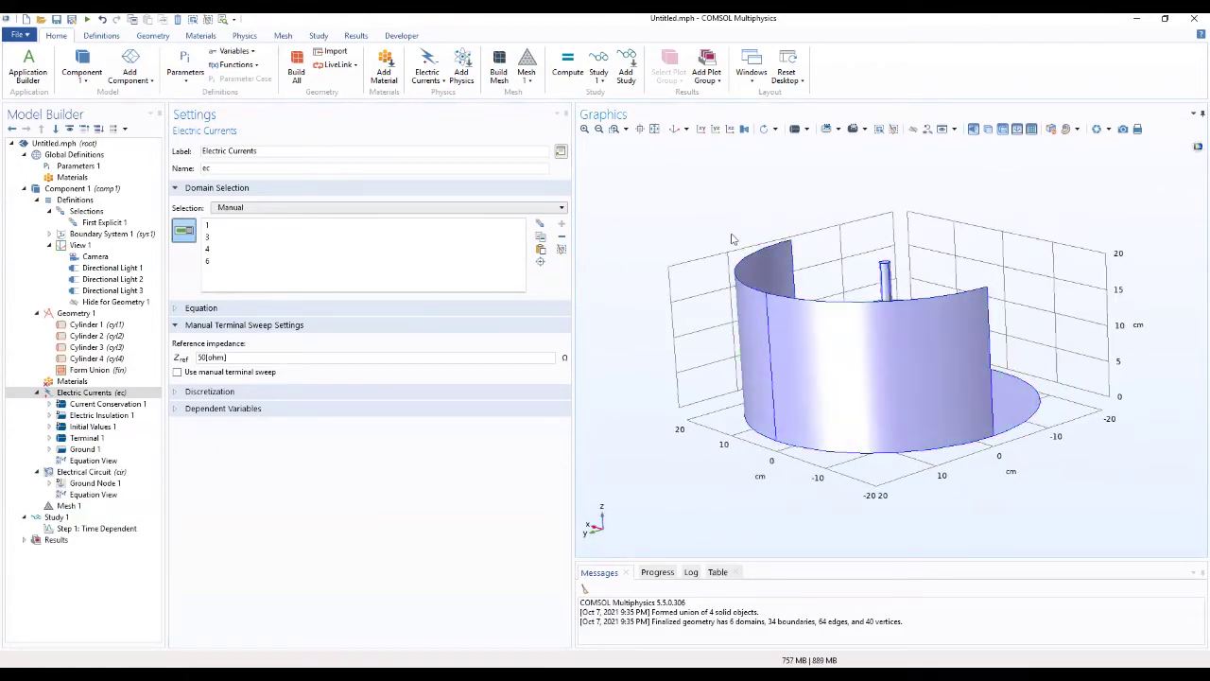
{"action": "left_click_drag", "start_coordinate": [732, 239], "coordinate": [811, 259]}
{"action": "left_click_drag", "start_coordinate": [807, 254], "coordinate": [805, 264]}
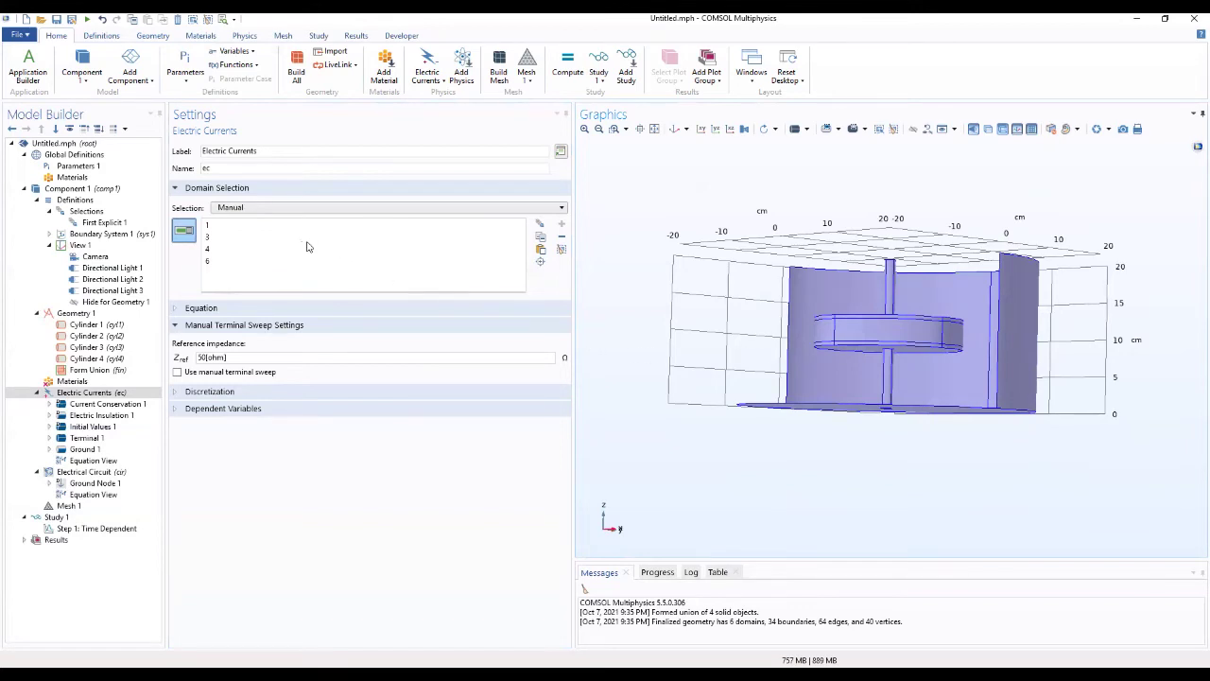
Step: Add a Resistor to the Electrical Circuit interface and set its n node name to 0
{"action": "left_click", "coordinate": [49, 245]}
{"action": "left_click", "coordinate": [36, 200]}
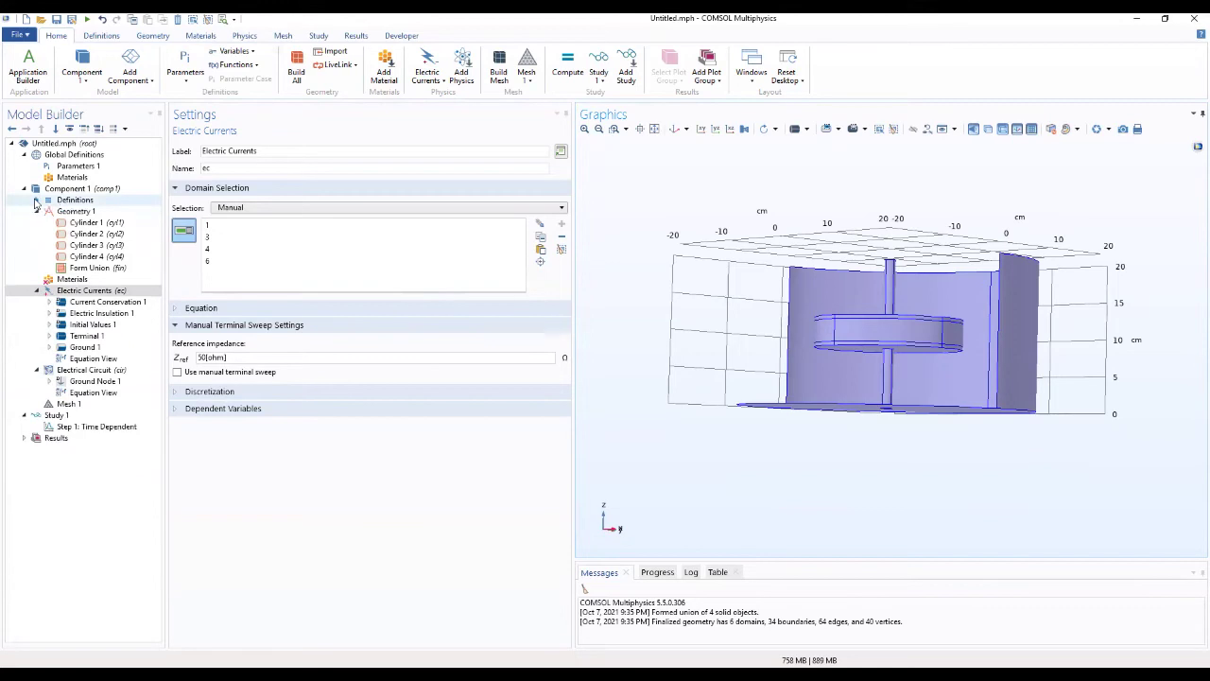
{"action": "left_click", "coordinate": [85, 372]}
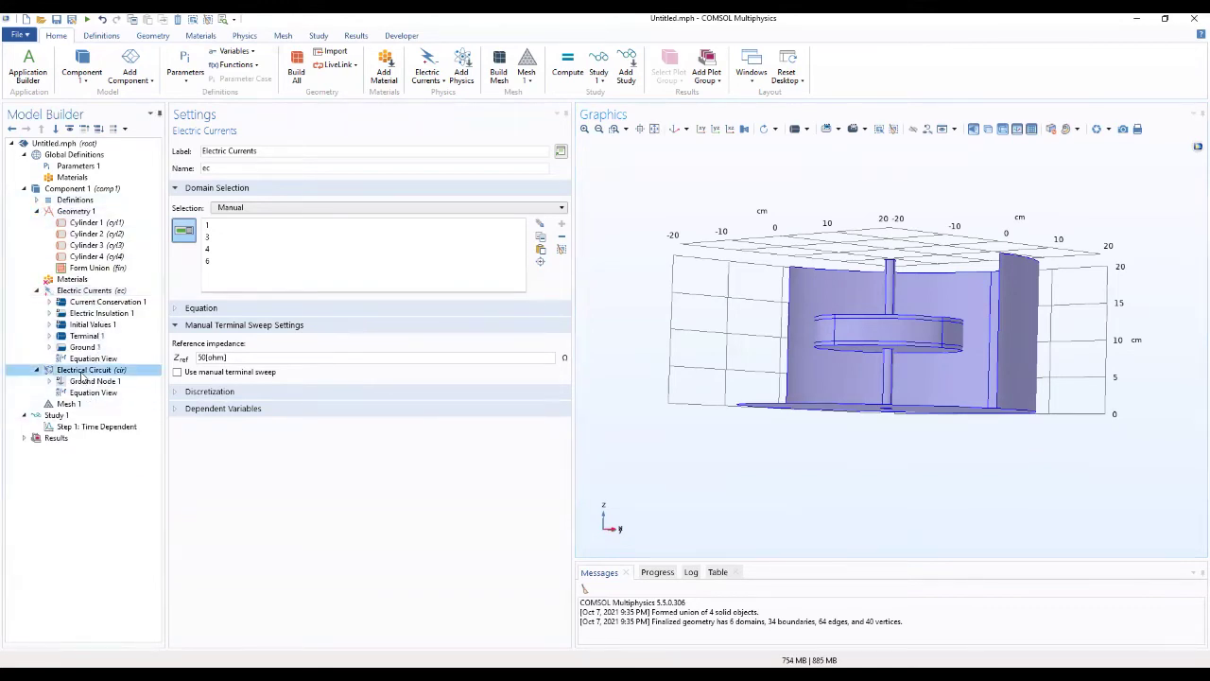
{"action": "left_click_drag", "start_coordinate": [660, 445], "coordinate": [732, 233]}
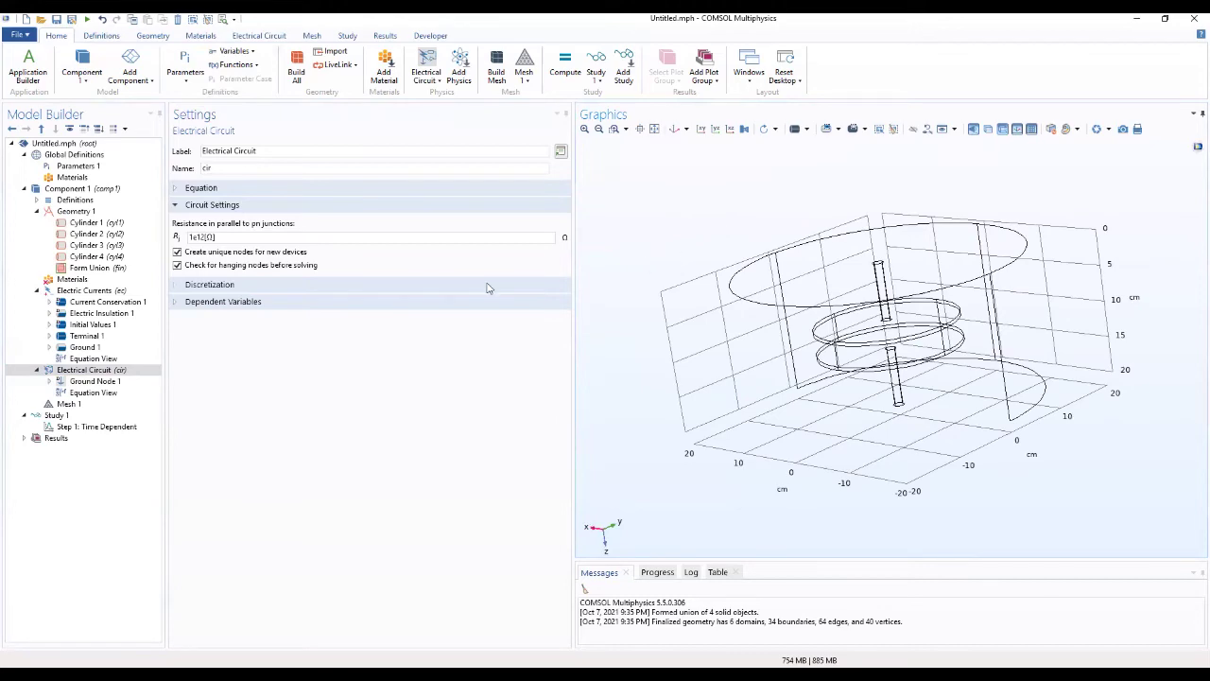
{"action": "left_click_drag", "start_coordinate": [632, 389], "coordinate": [641, 197]}
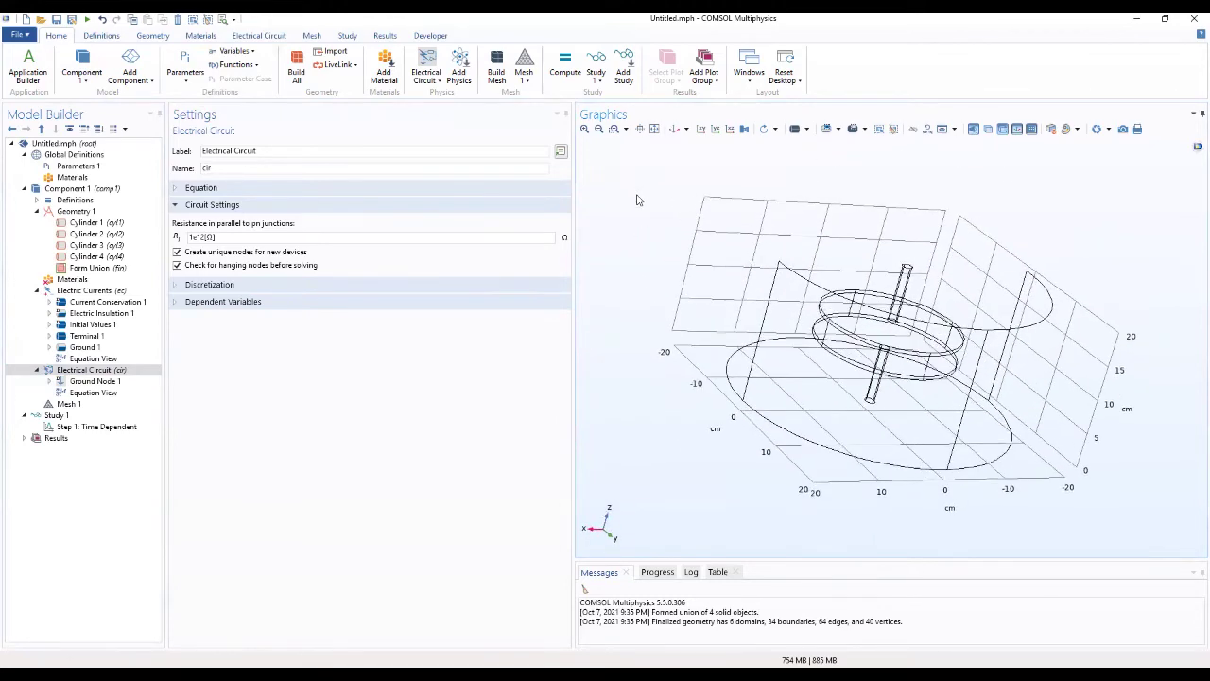
{"action": "left_click", "coordinate": [101, 384]}
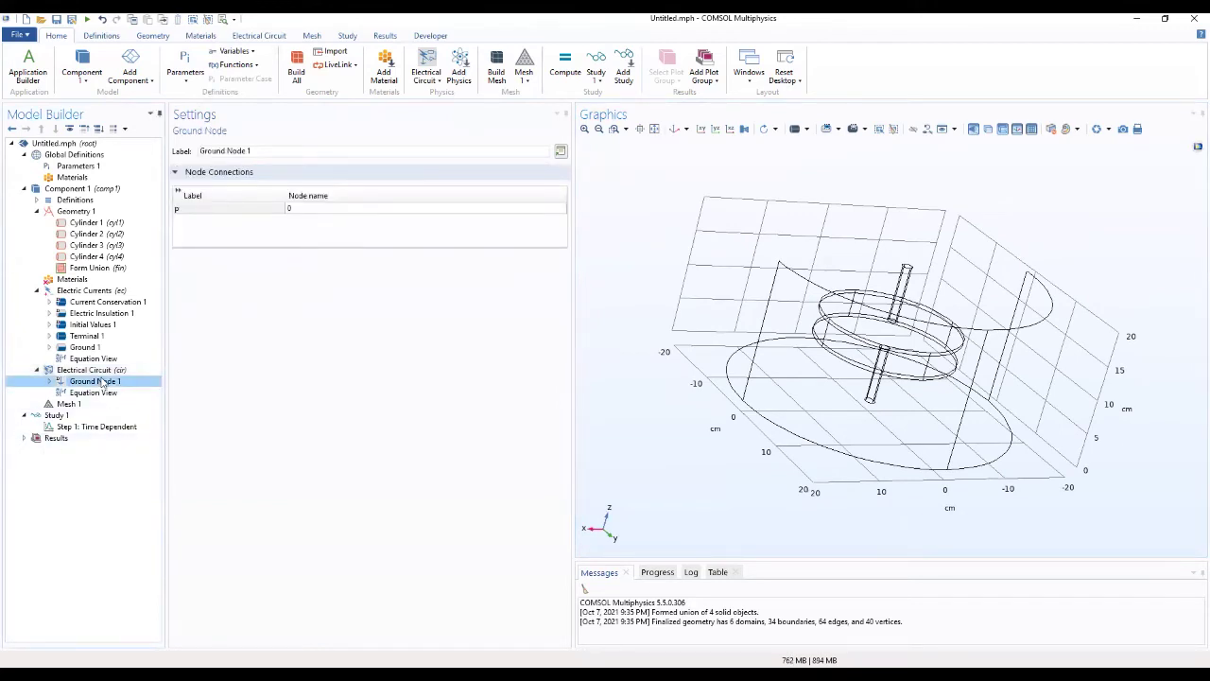
{"action": "left_click", "coordinate": [102, 372]}
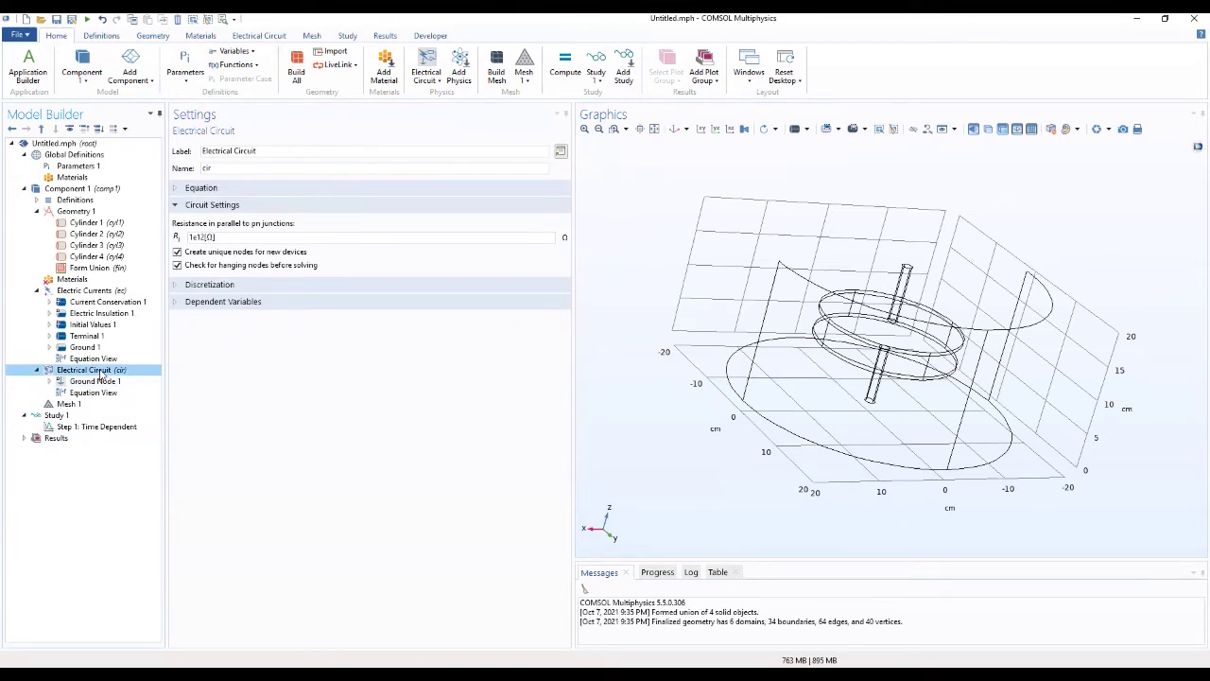
{"action": "right_click", "coordinate": [101, 375]}
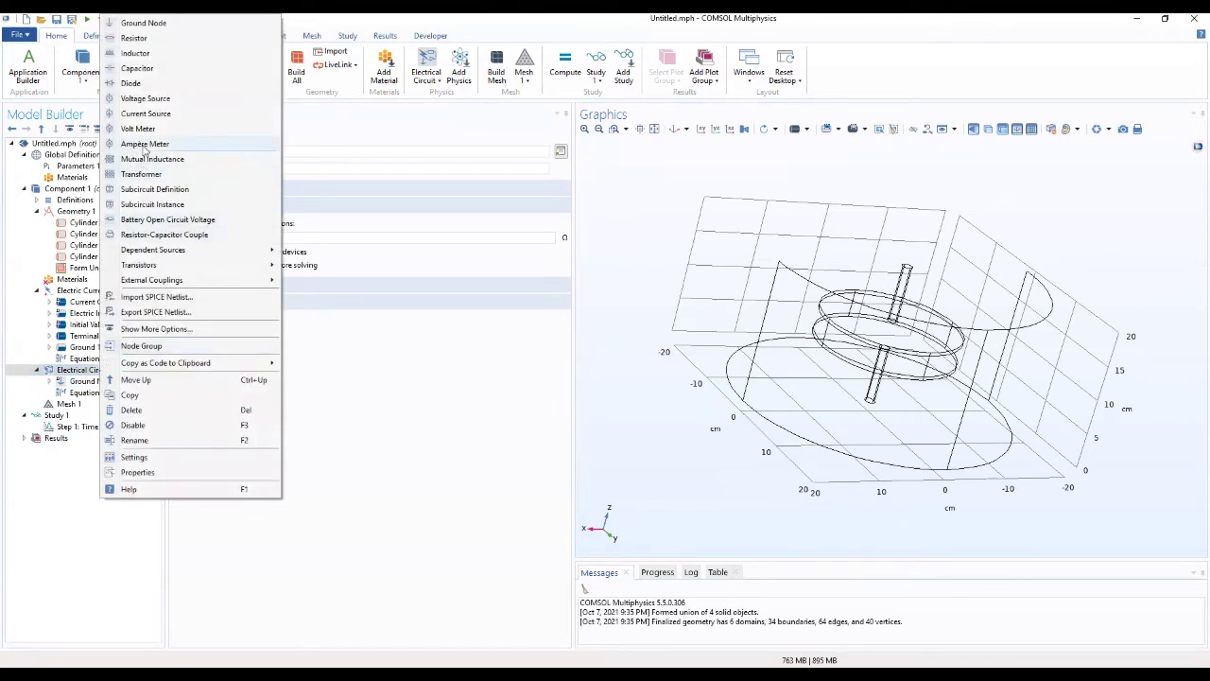
{"action": "left_click", "coordinate": [134, 38]}
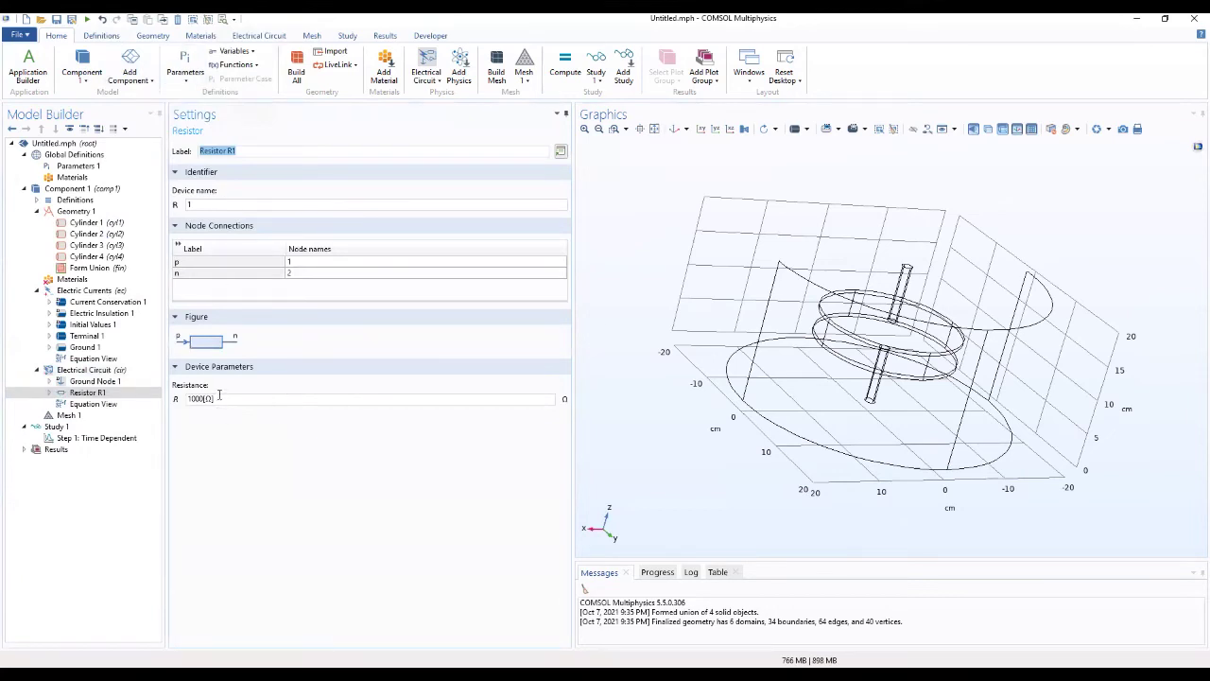
{"action": "left_click", "coordinate": [303, 273]}
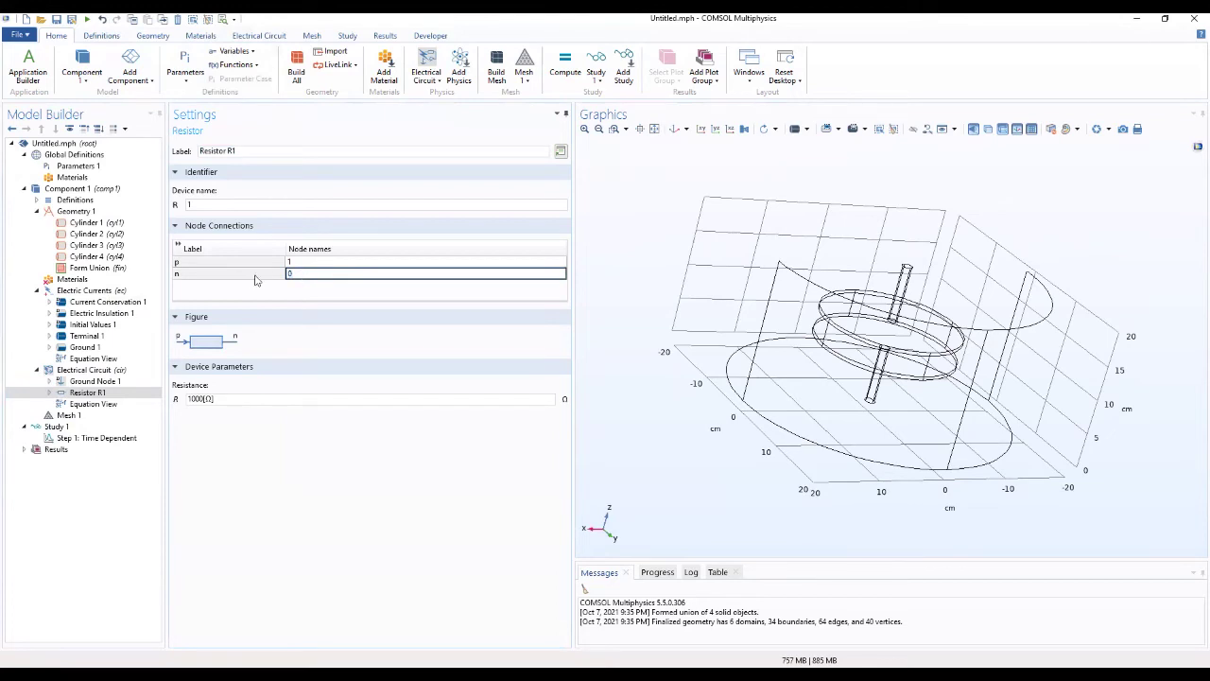
Step: Add a Voltage Source to the Electrical Circuit interface and set its n node name to 0
{"action": "left_click", "coordinate": [228, 289]}
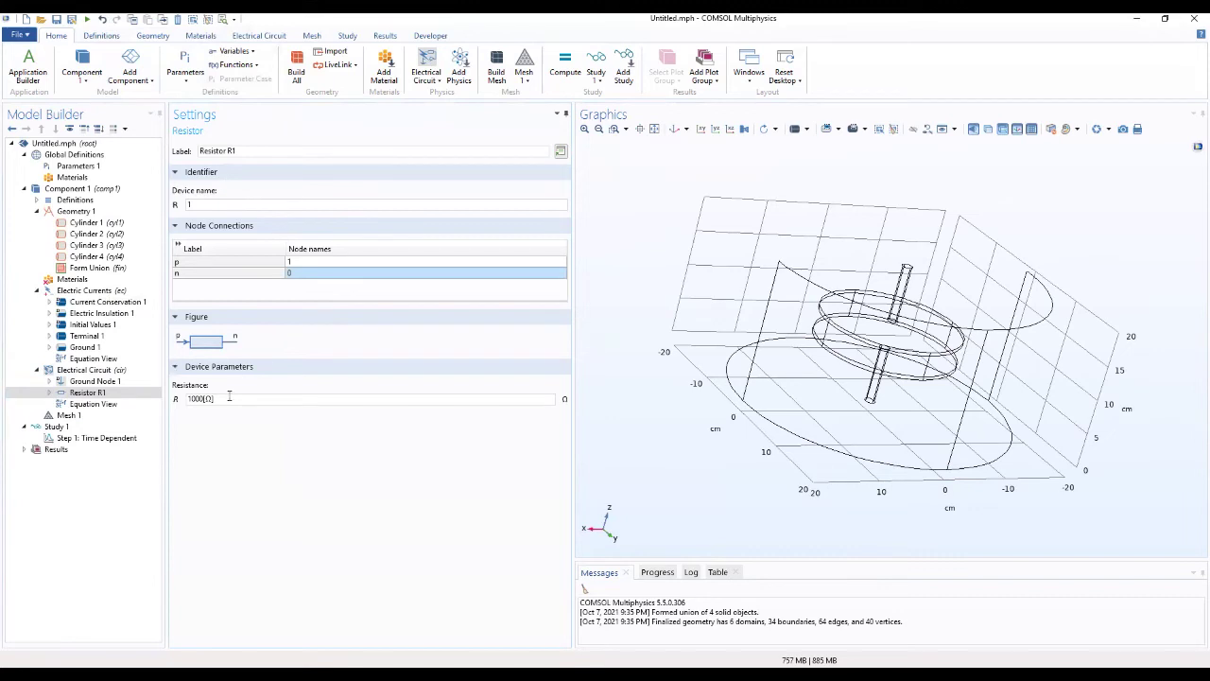
{"action": "left_click_drag", "start_coordinate": [228, 398], "coordinate": [179, 404]}
{"action": "left_click", "coordinate": [86, 369]}
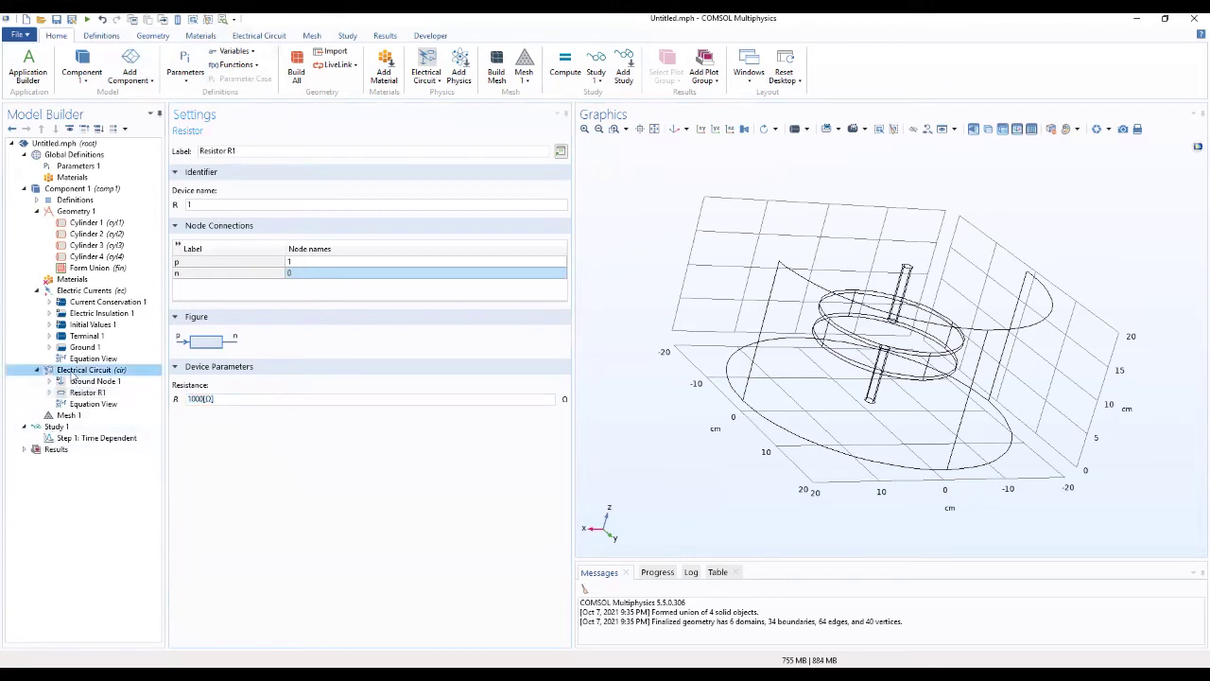
{"action": "right_click", "coordinate": [76, 371]}
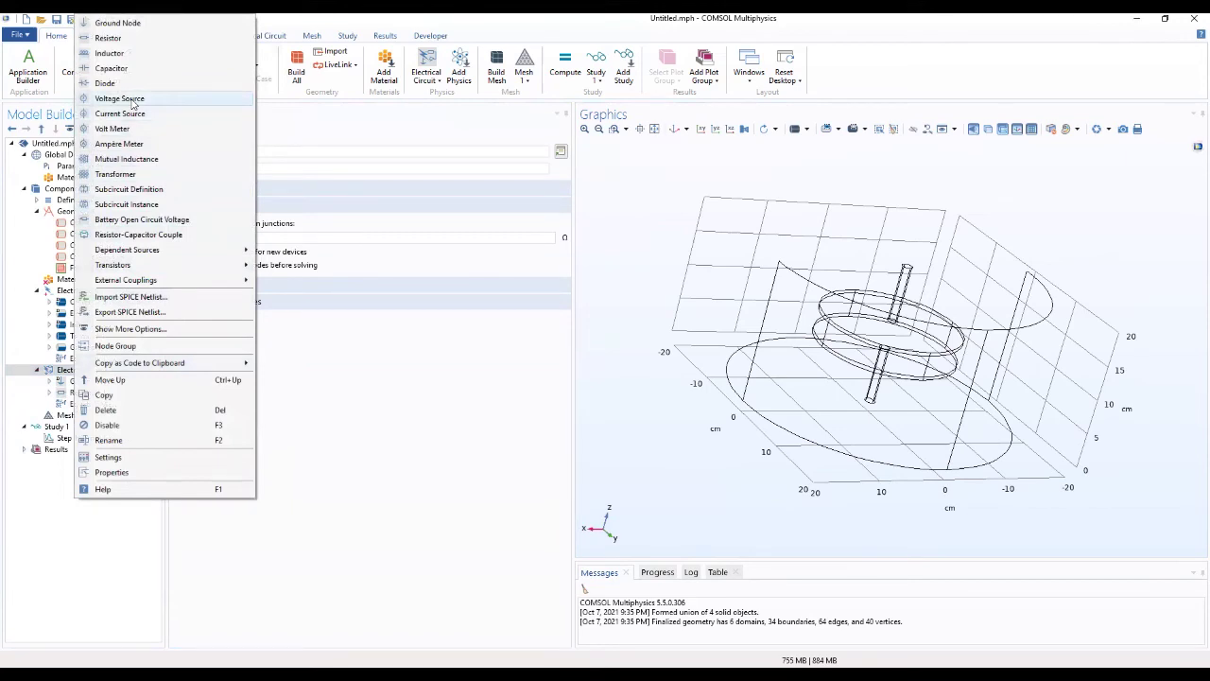
{"action": "left_click", "coordinate": [119, 98]}
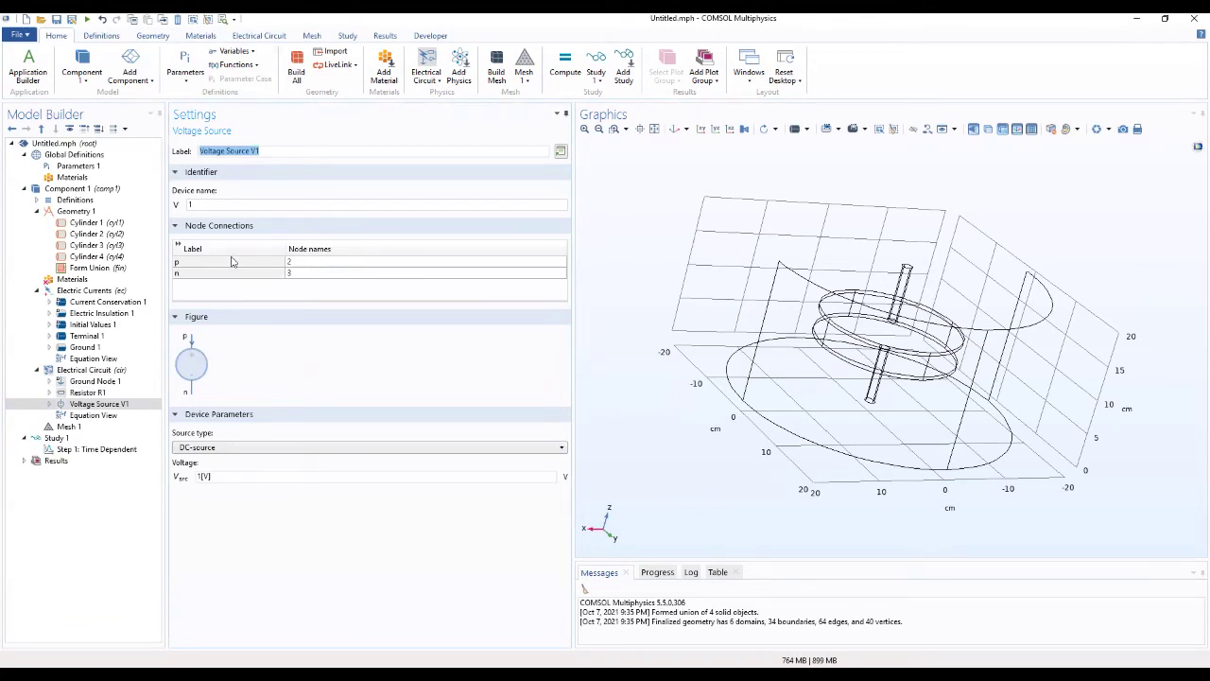
{"action": "left_click", "coordinate": [296, 274]}
{"action": "left_click", "coordinate": [295, 274]}
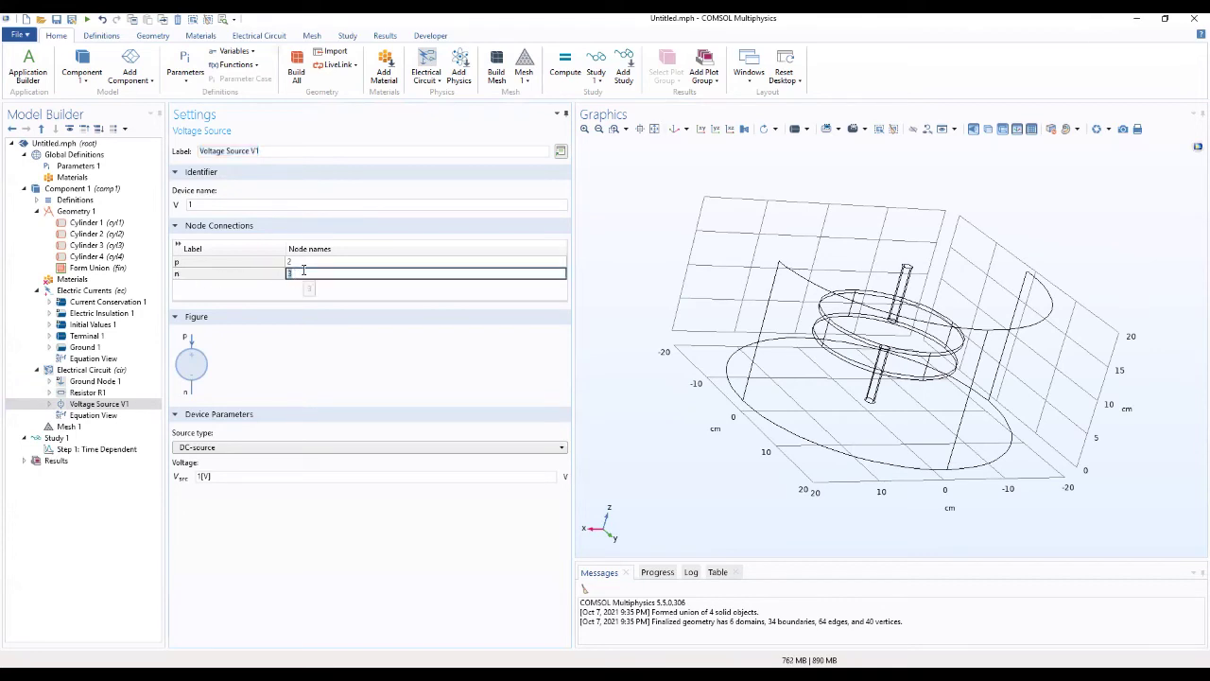
{"action": "type", "text": "0"}
{"action": "left_click", "coordinate": [318, 300]}
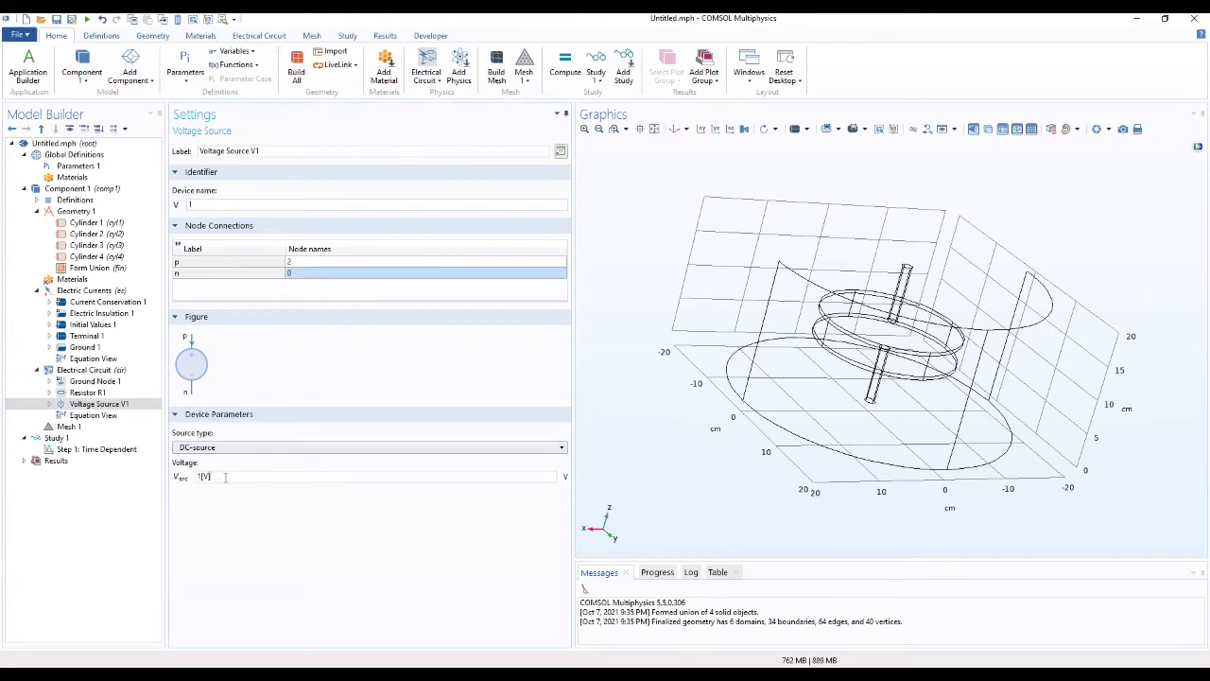
Step: Check the voltage source's DC voltage against the global parameters
{"action": "left_click_drag", "start_coordinate": [225, 477], "coordinate": [182, 486]}
{"action": "left_click", "coordinate": [246, 491]}
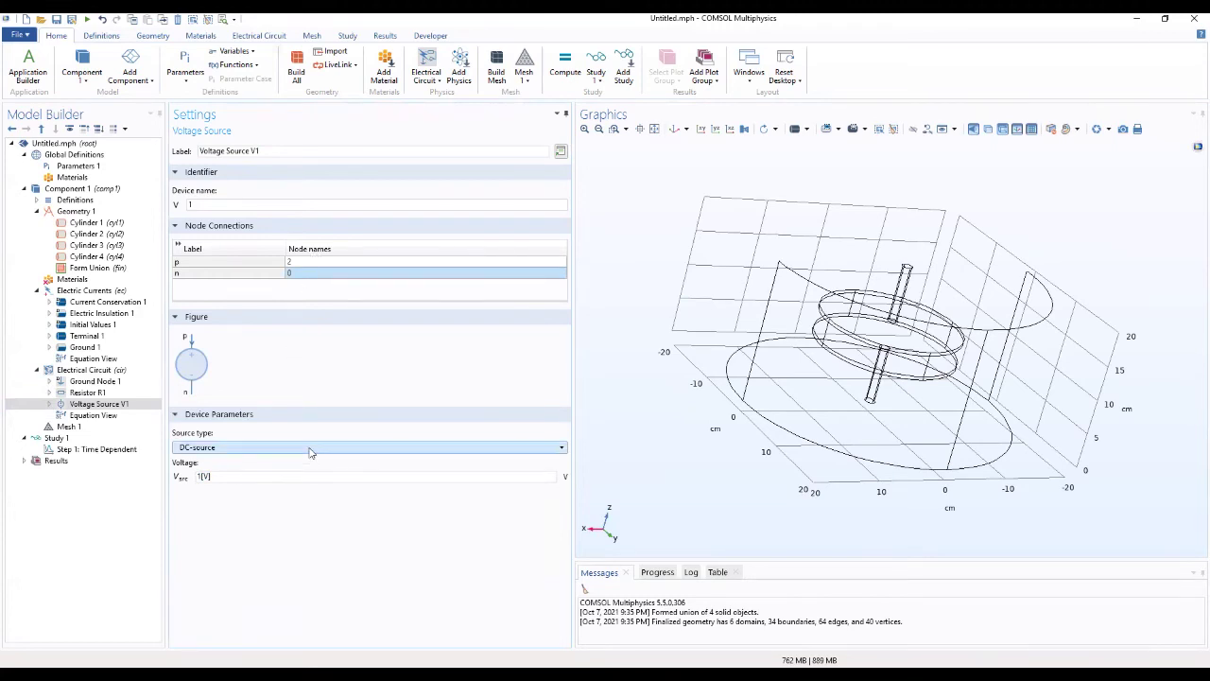
{"action": "left_click", "coordinate": [85, 167]}
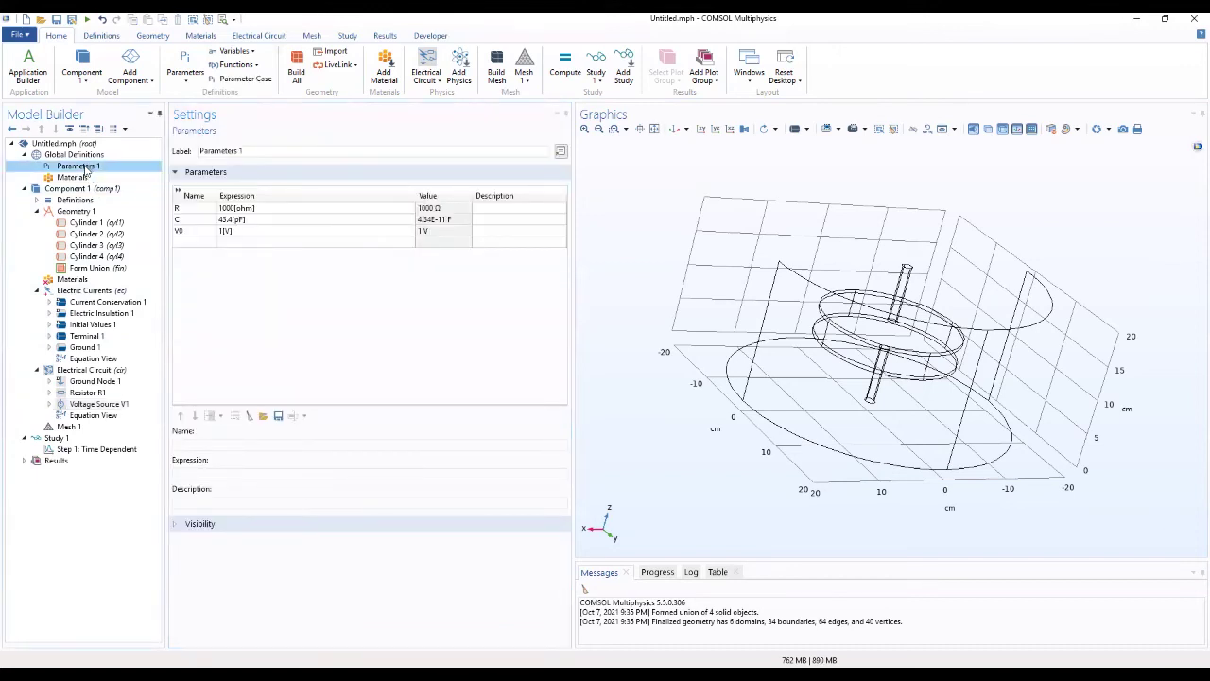
{"action": "left_click", "coordinate": [92, 405]}
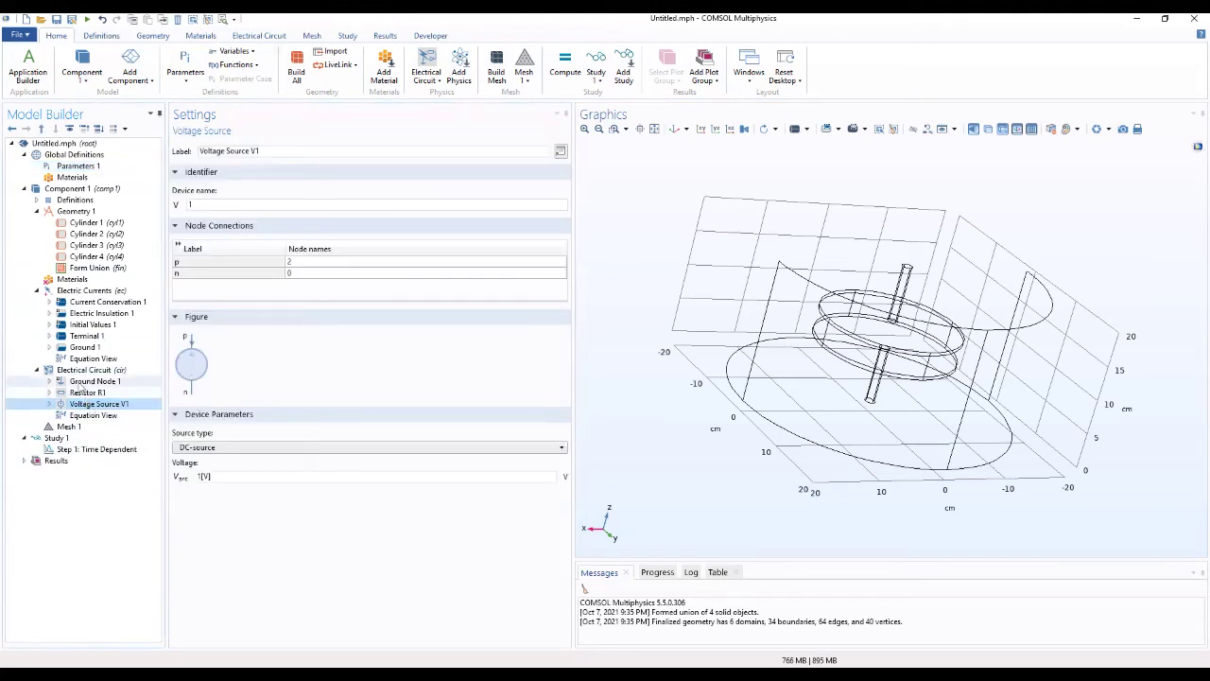
Step: Add an External I vs. U coupling to the Electrical Circuit interface with node names p 2 and n 1
{"action": "left_click", "coordinate": [80, 372]}
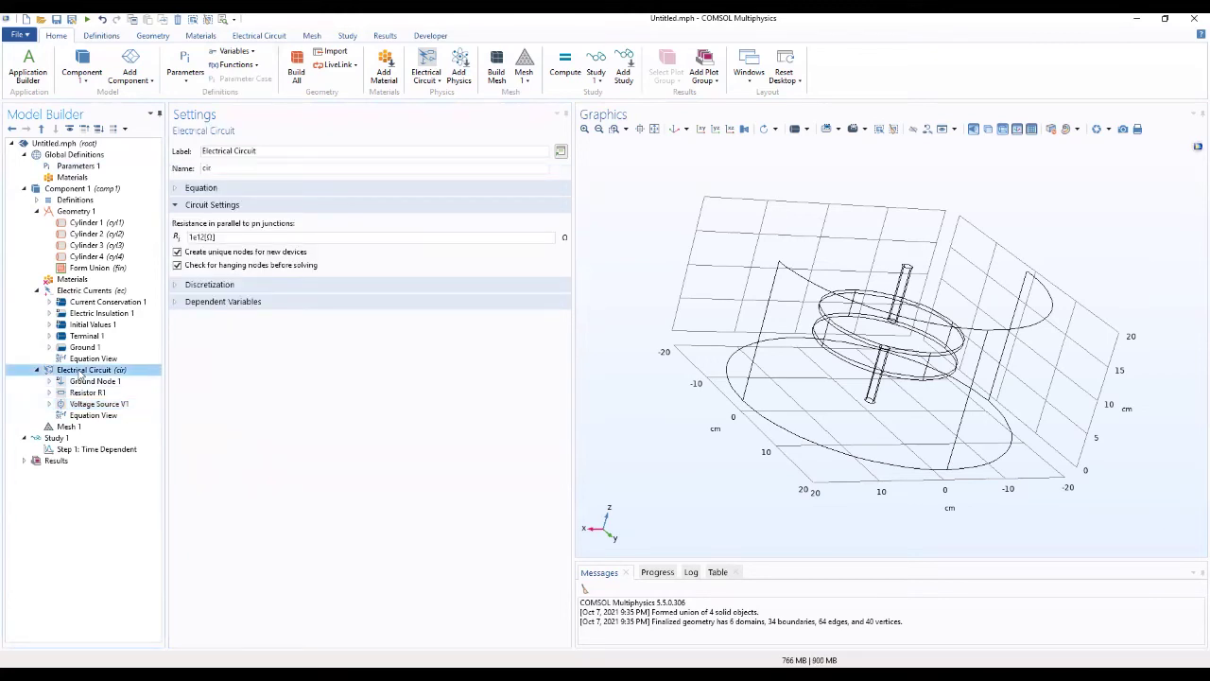
{"action": "right_click", "coordinate": [82, 372]}
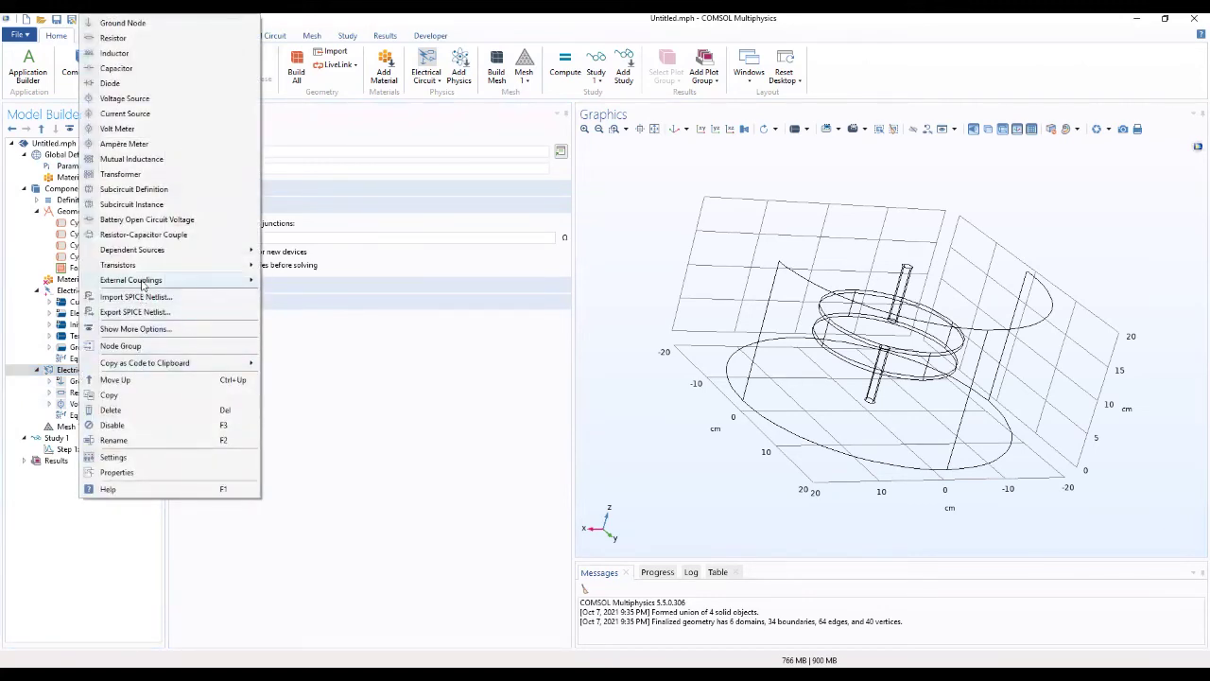
{"action": "mouse_move", "coordinate": [149, 281]}
{"action": "mouse_move", "coordinate": [236, 281]}
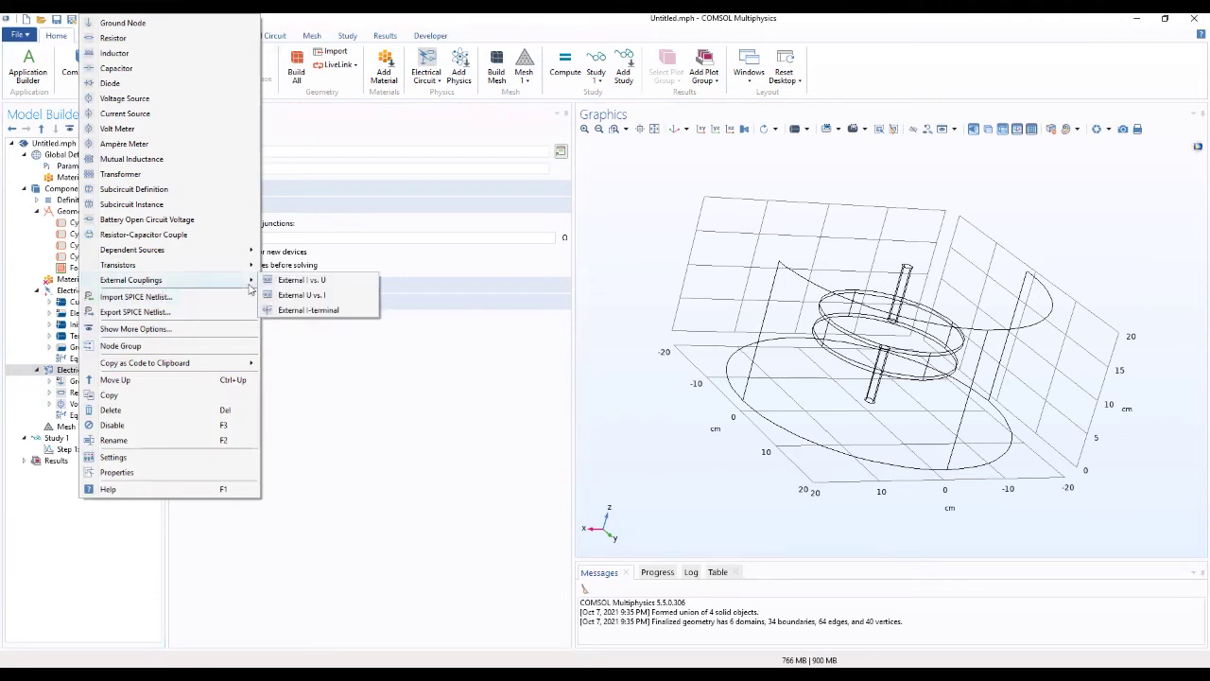
{"action": "left_click", "coordinate": [301, 281]}
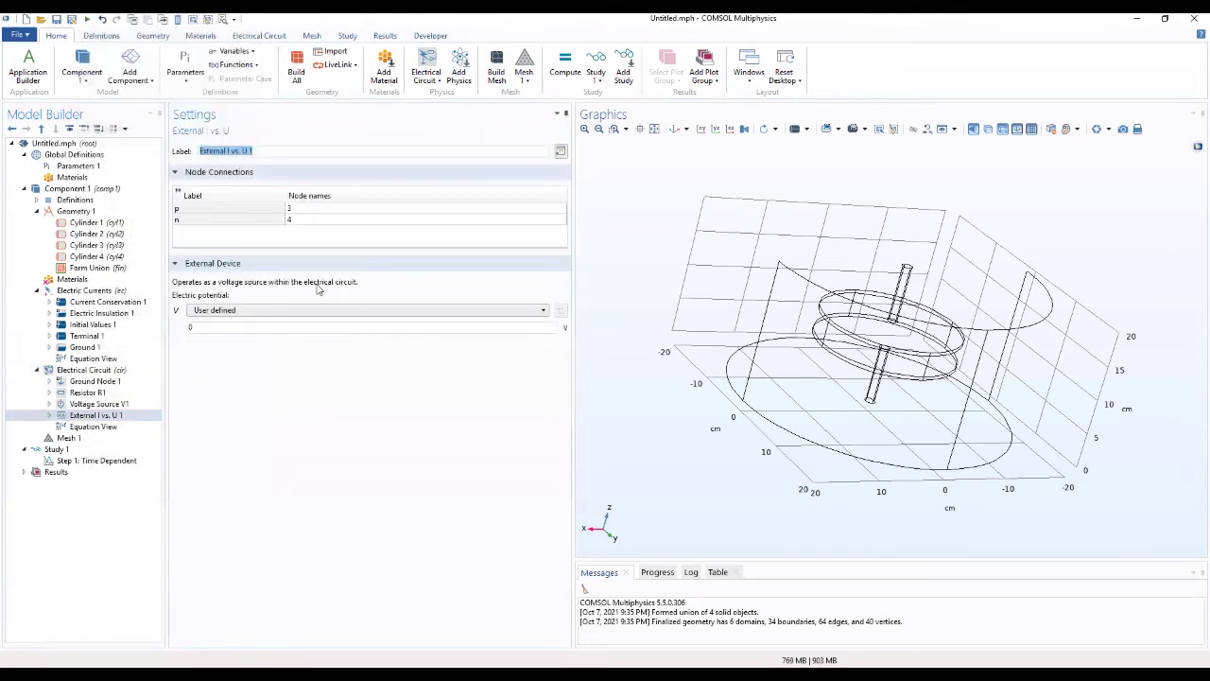
{"action": "left_click", "coordinate": [316, 209]}
{"action": "type", "text": "2"}
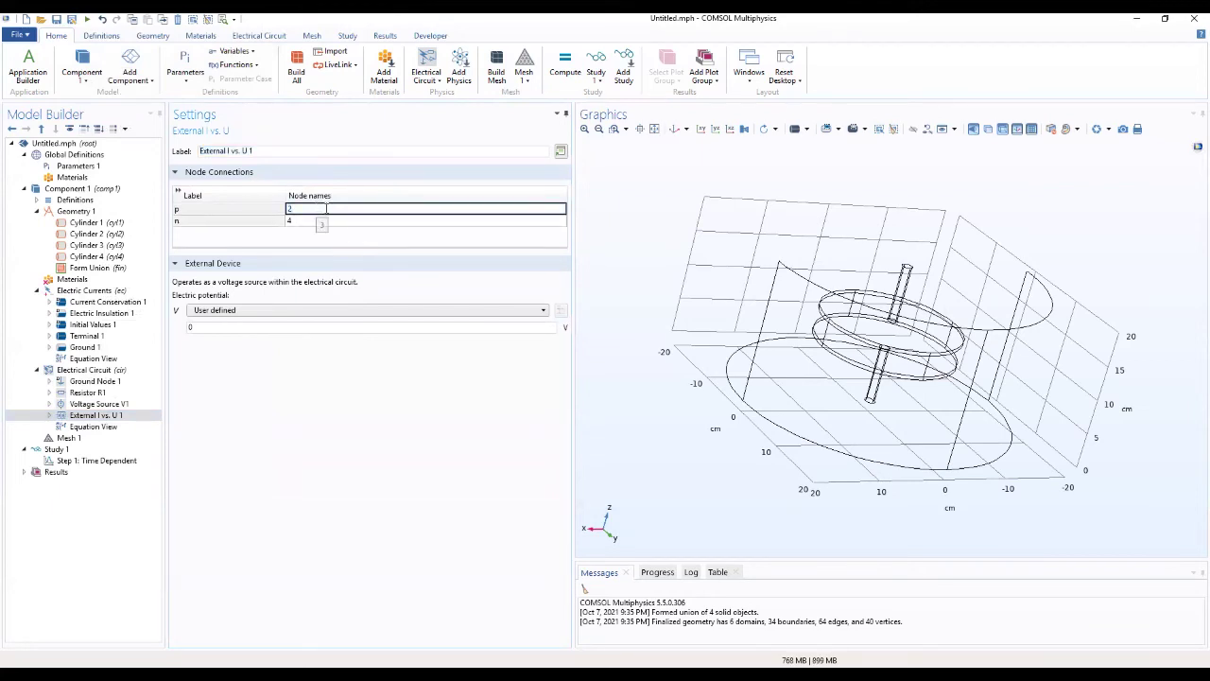
{"action": "left_click", "coordinate": [315, 220]}
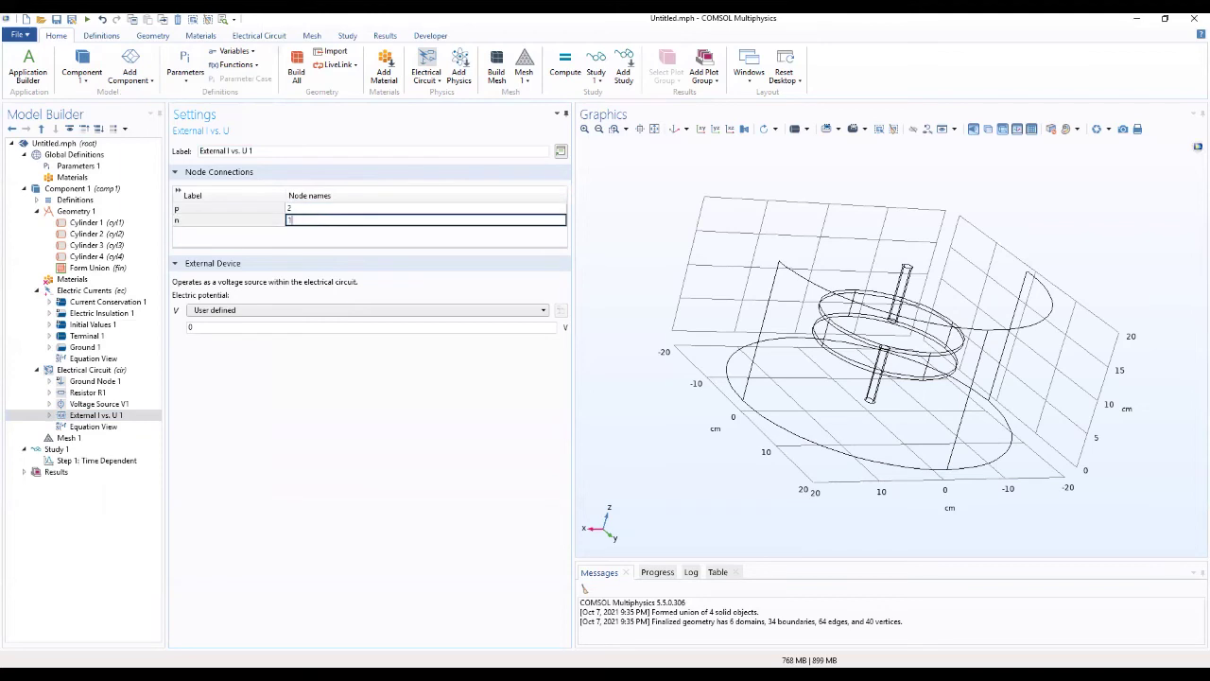
{"action": "type", "text": "1"}
{"action": "left_click", "coordinate": [367, 239]}
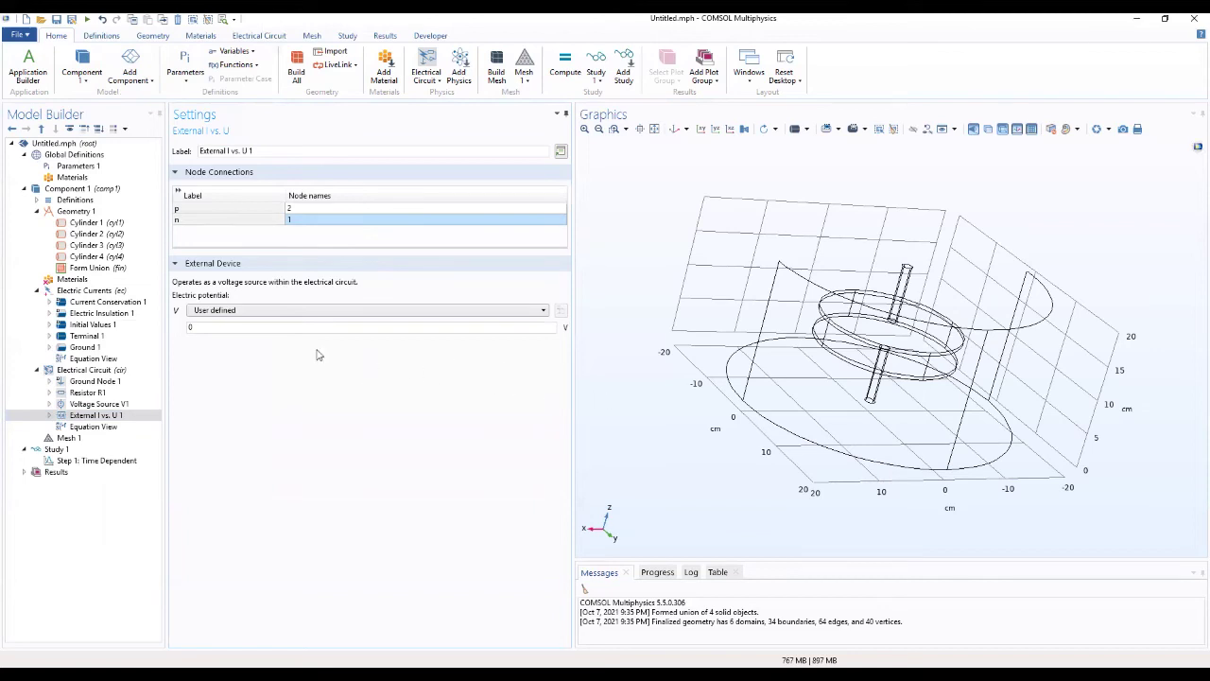
Step: Set the External I vs. U electric potential to Terminal voltage (ec/term1) and check the settings of Terminal 1
{"action": "left_click", "coordinate": [227, 311]}
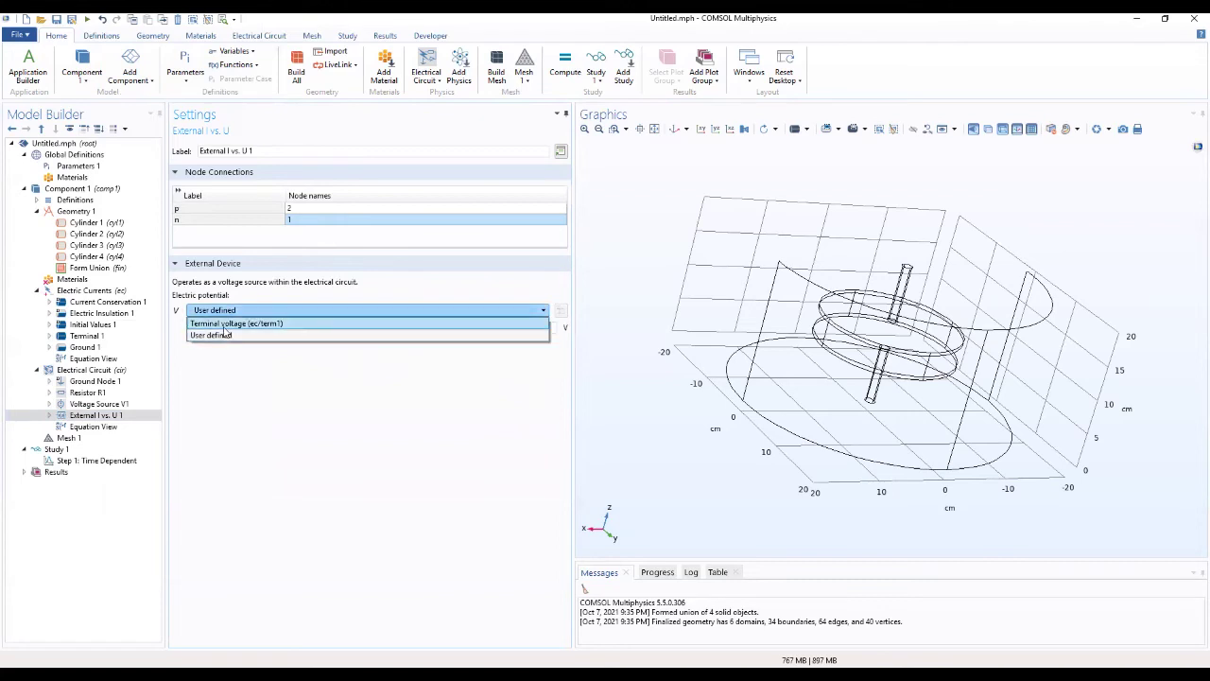
{"action": "left_click", "coordinate": [227, 324]}
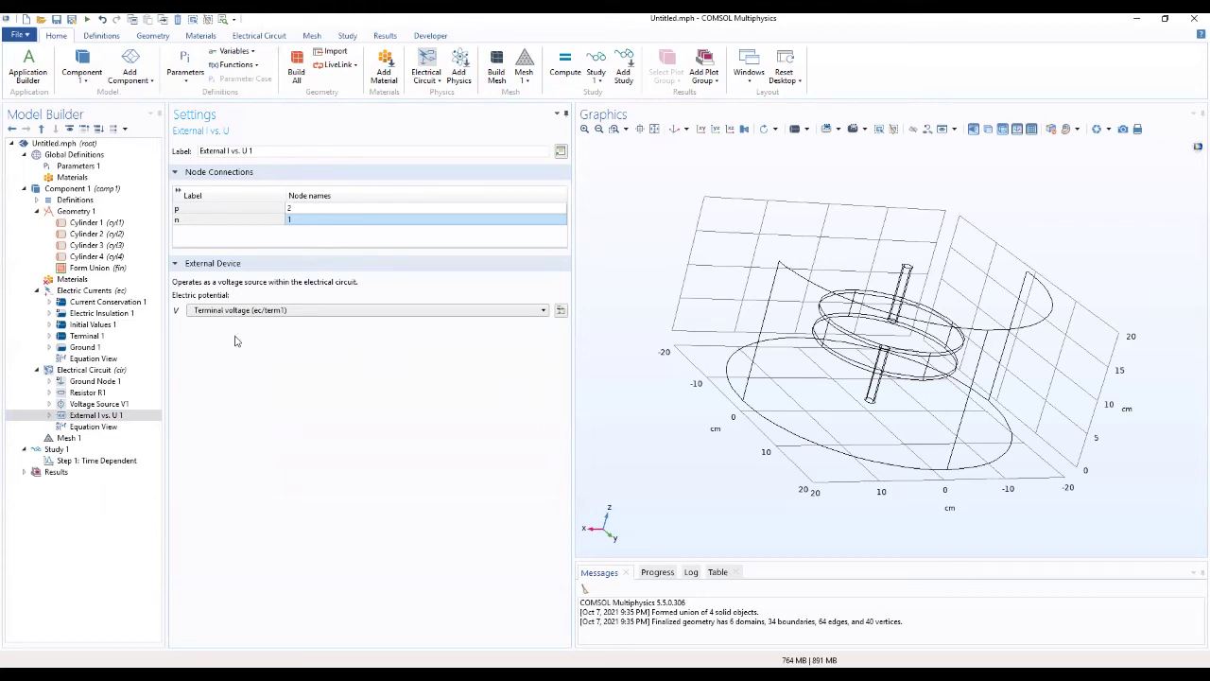
{"action": "left_click", "coordinate": [87, 337]}
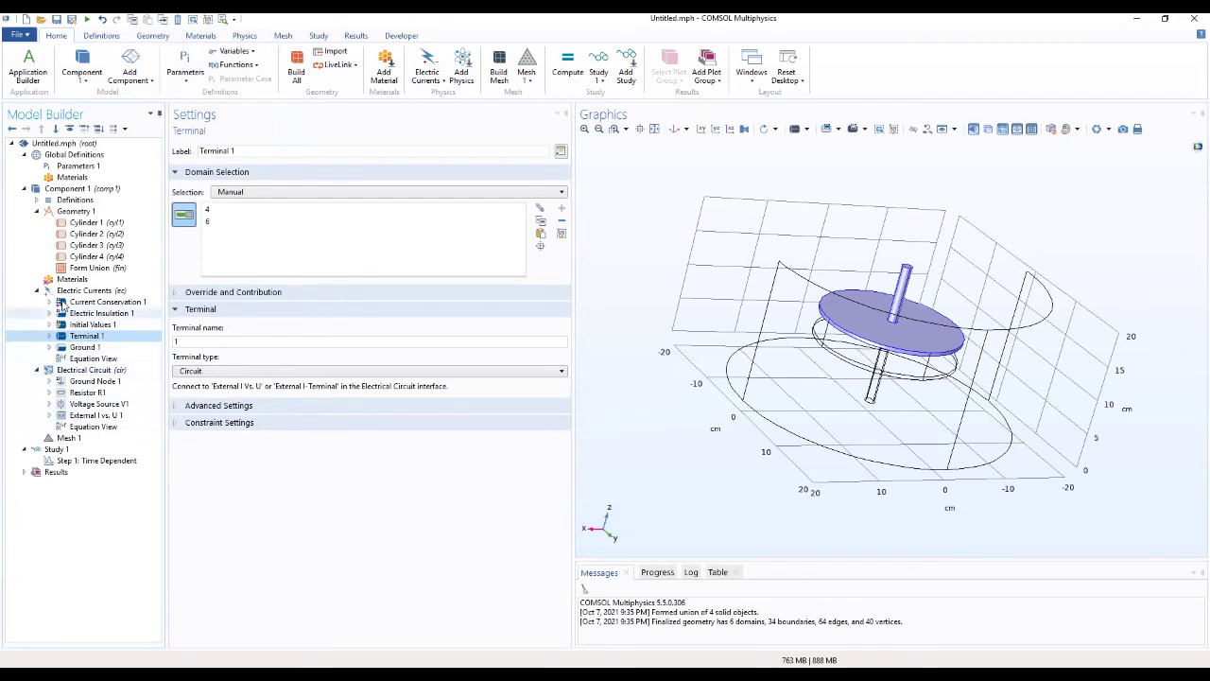
Step: Add the built-in Air material to the component
{"action": "left_click", "coordinate": [59, 281]}
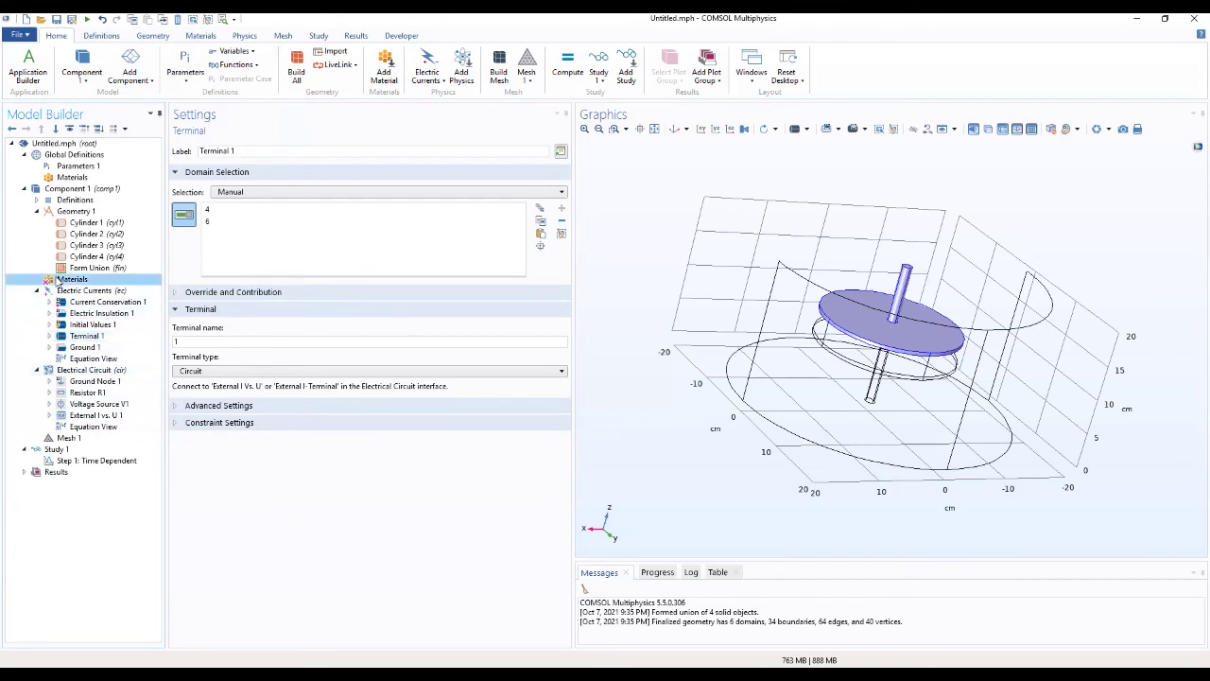
{"action": "right_click", "coordinate": [59, 280]}
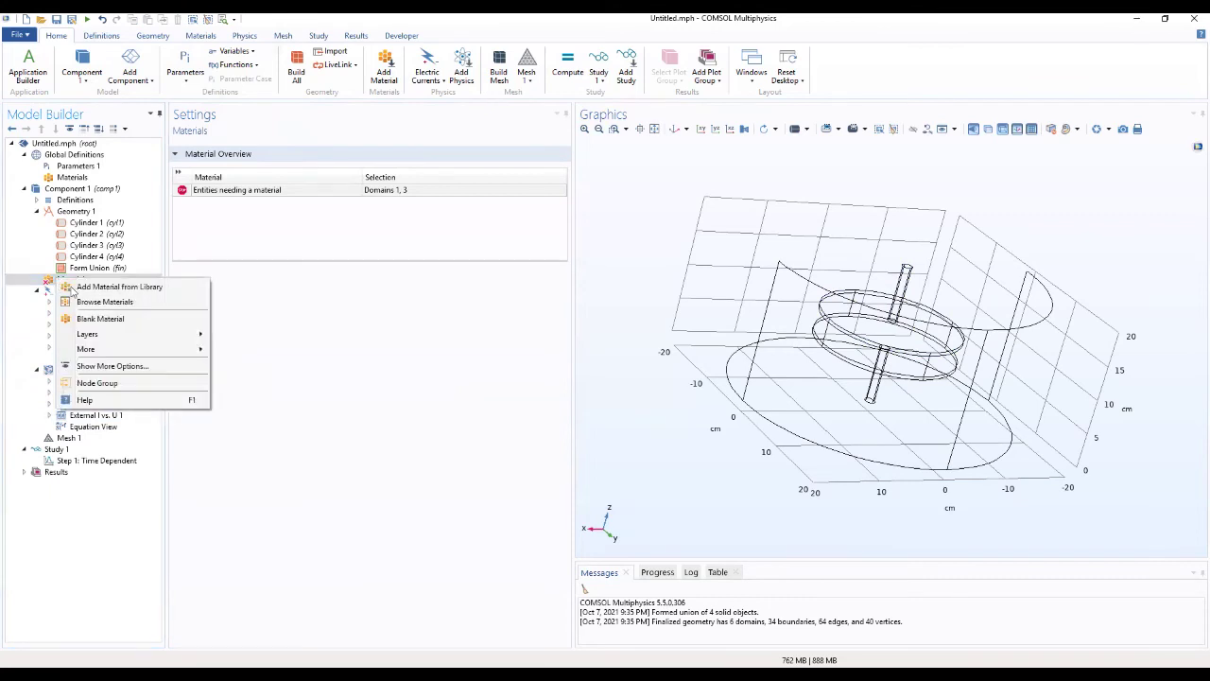
{"action": "left_click", "coordinate": [74, 288]}
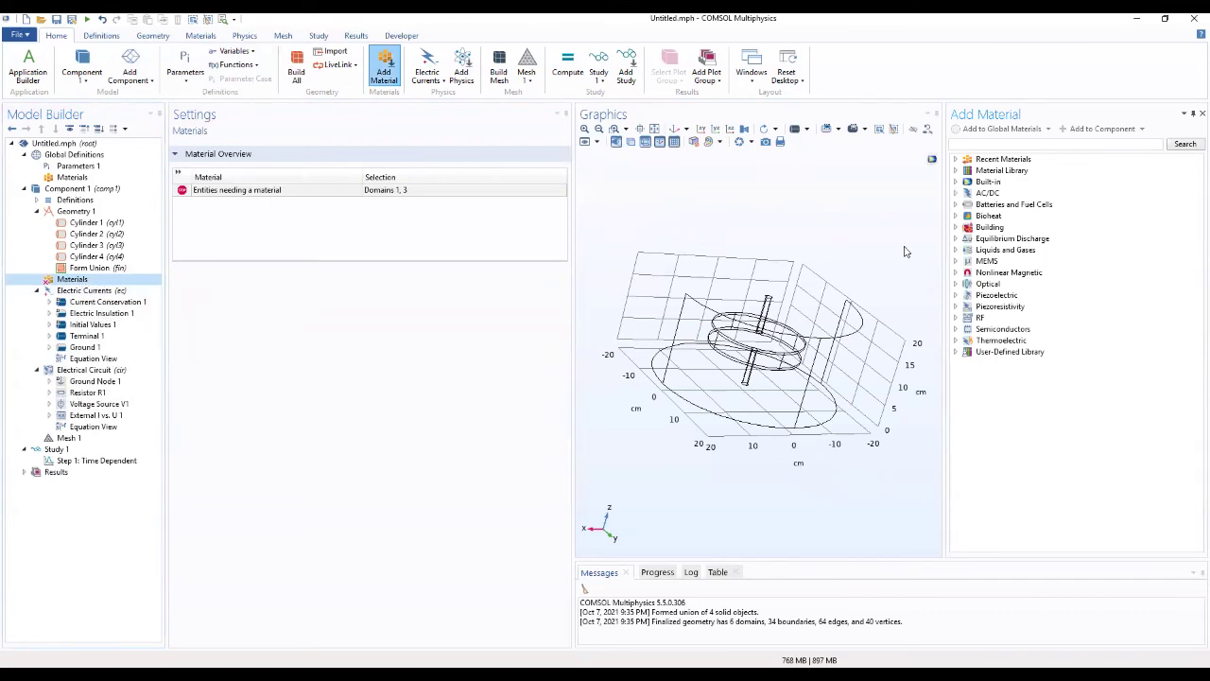
{"action": "left_click", "coordinate": [955, 183]}
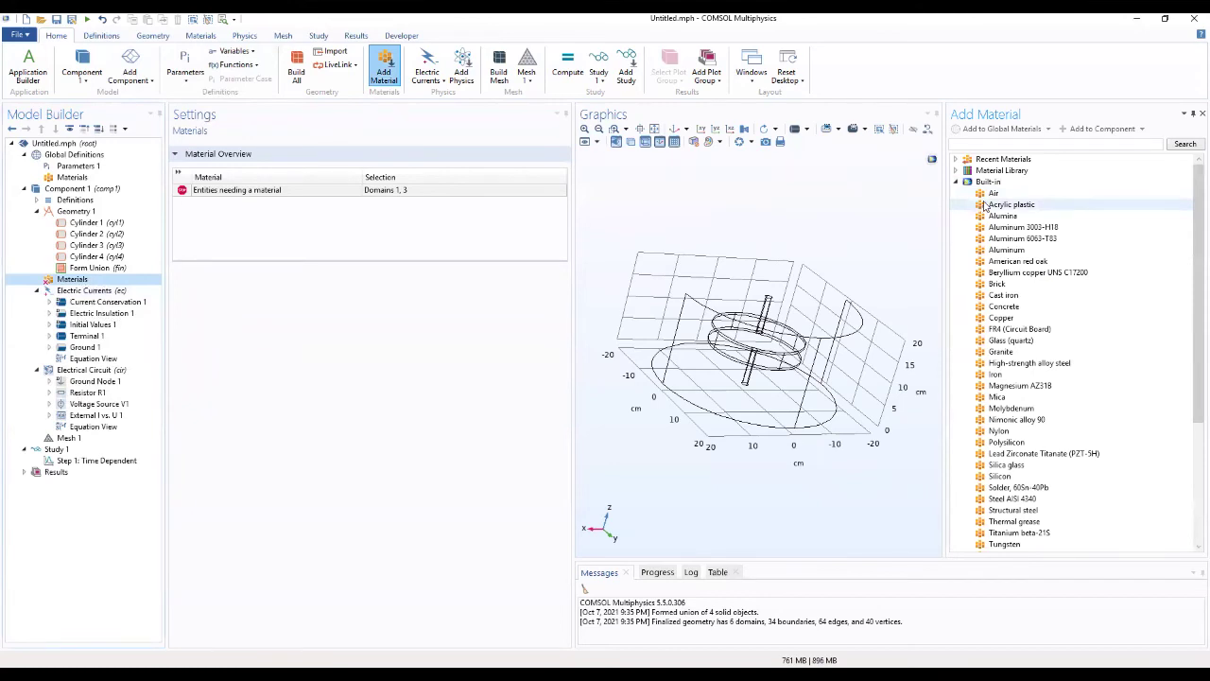
{"action": "left_click", "coordinate": [993, 194]}
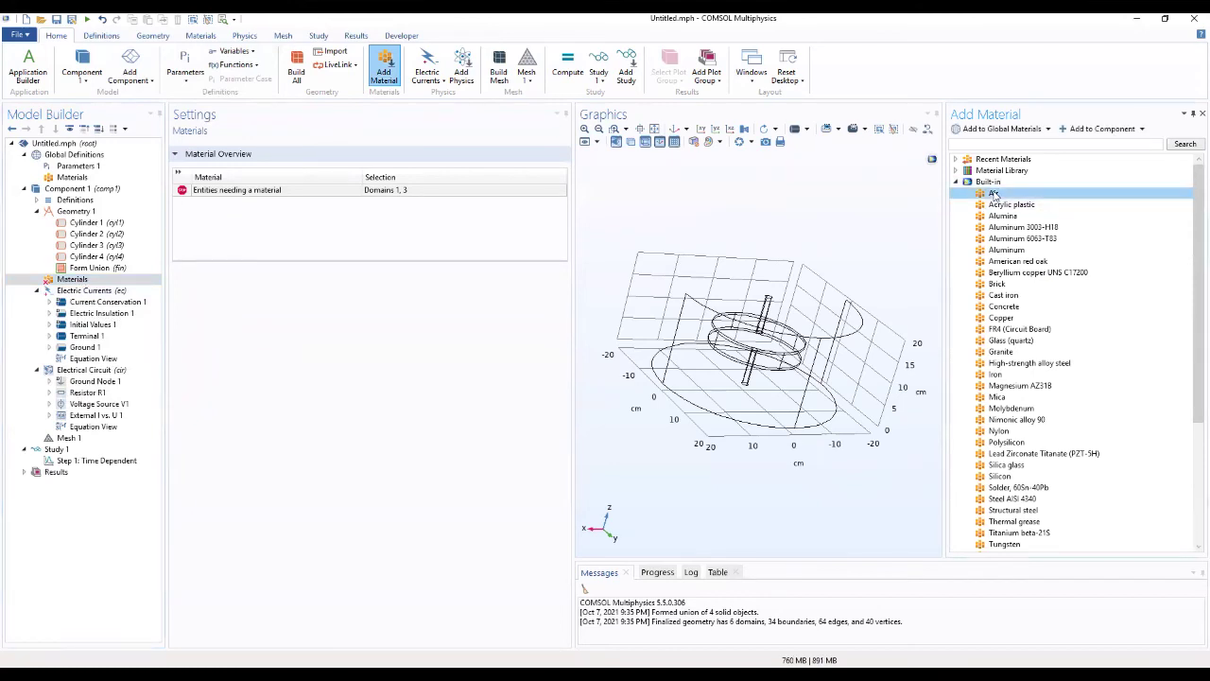
{"action": "double_click", "coordinate": [994, 193]}
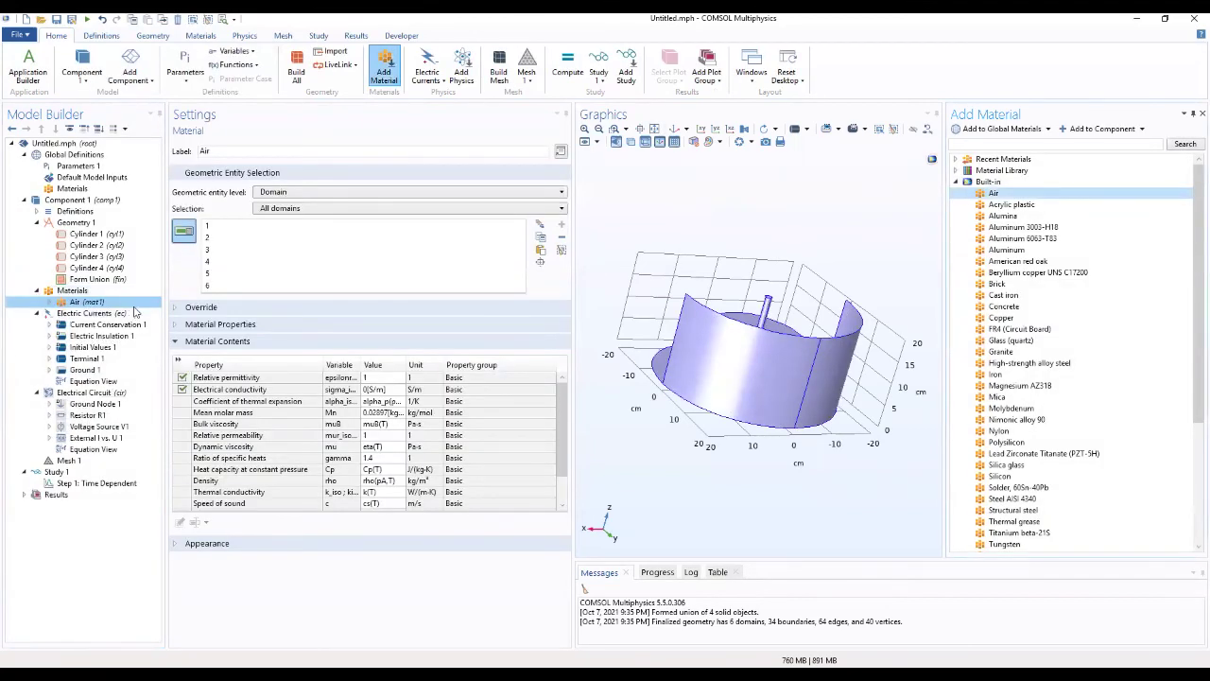
Step: Set the electrical conductivity of Air to 5e-15[S/m]
{"action": "left_click", "coordinate": [365, 392]}
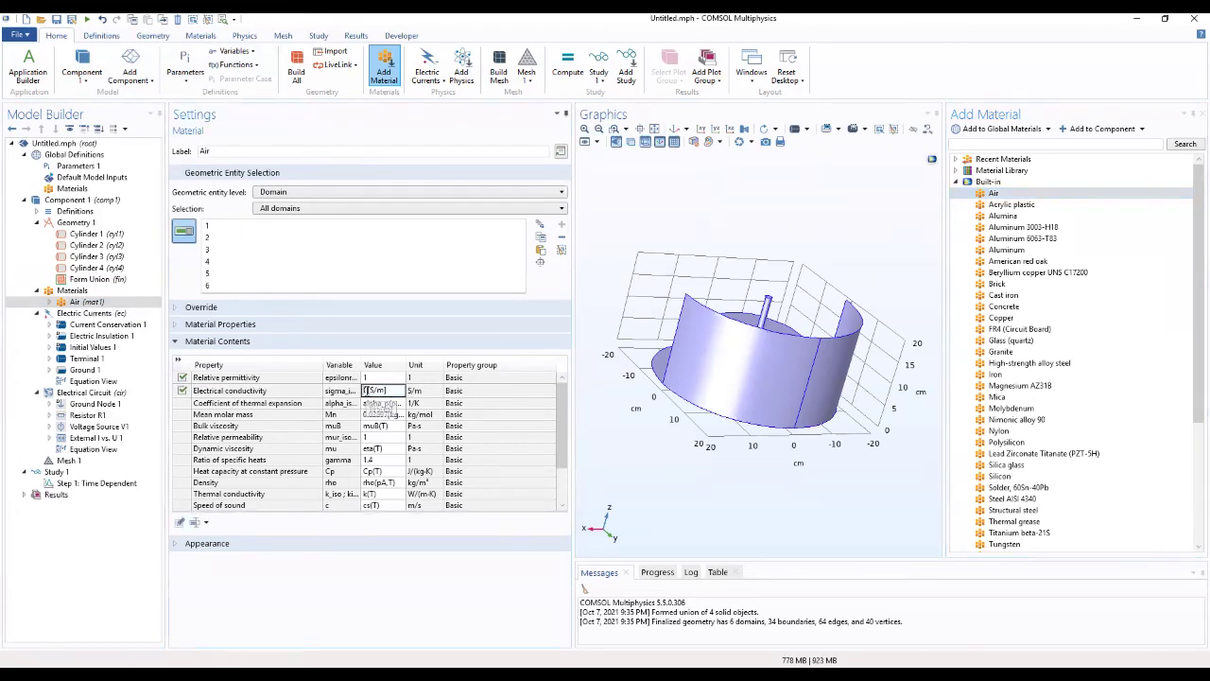
{"action": "type", "text": "0"}
{"action": "type", "text": "5"}
{"action": "type", "text": "e"}
{"action": "type", "text": "-15"}
{"action": "key", "text": "Return"}
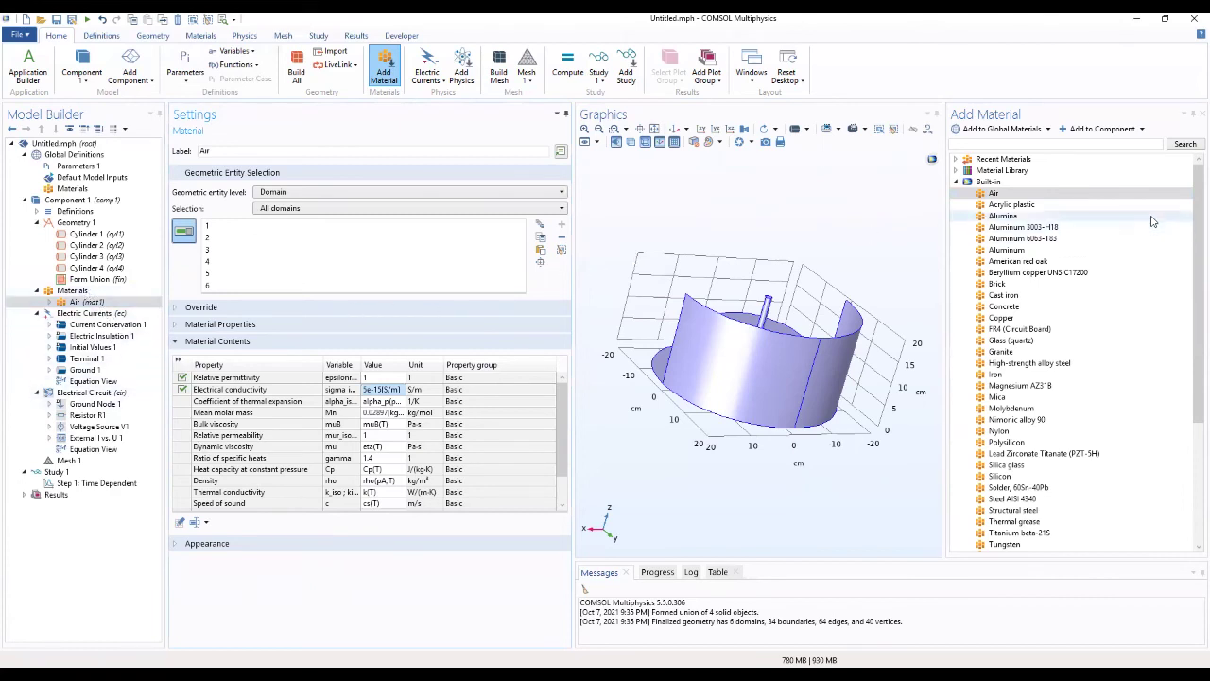
Step: Add the built-in Glass (quartz) material and assign it to domain 3, the disc between the capacitor plates
{"action": "scroll", "coordinate": [1192, 264], "scroll_direction": "down", "scroll_amount": 1}
{"action": "scroll", "coordinate": [1191, 269], "scroll_direction": "down", "scroll_amount": 1}
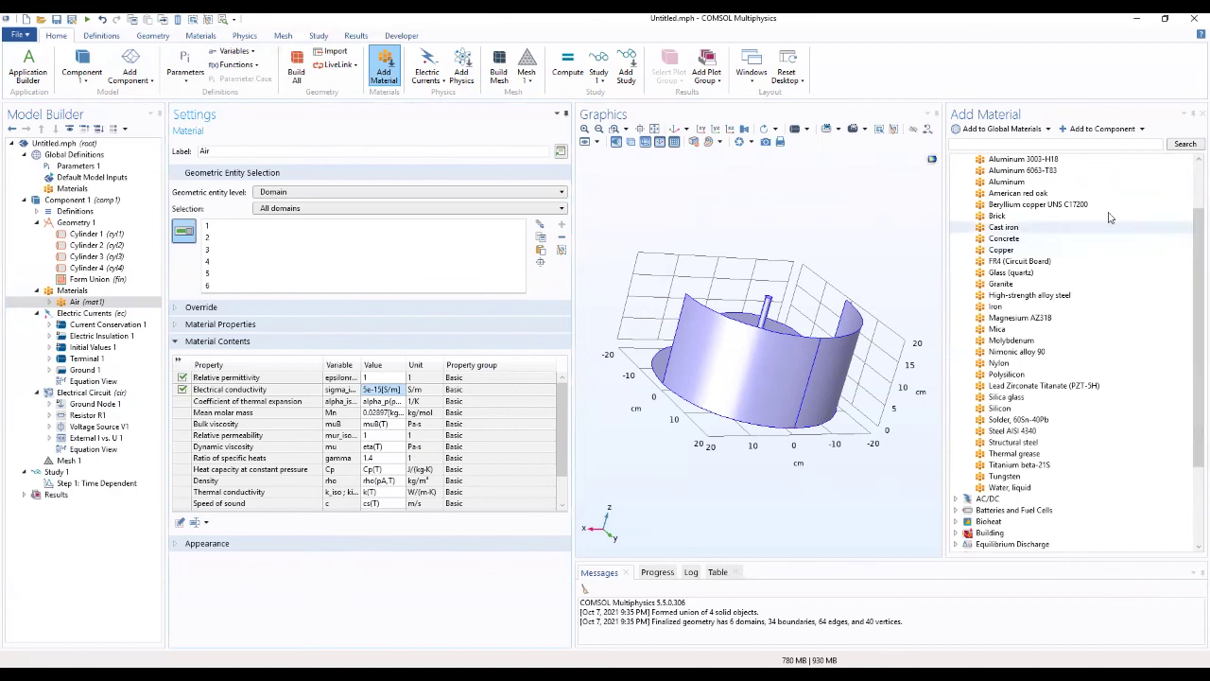
{"action": "double_click", "coordinate": [1021, 274]}
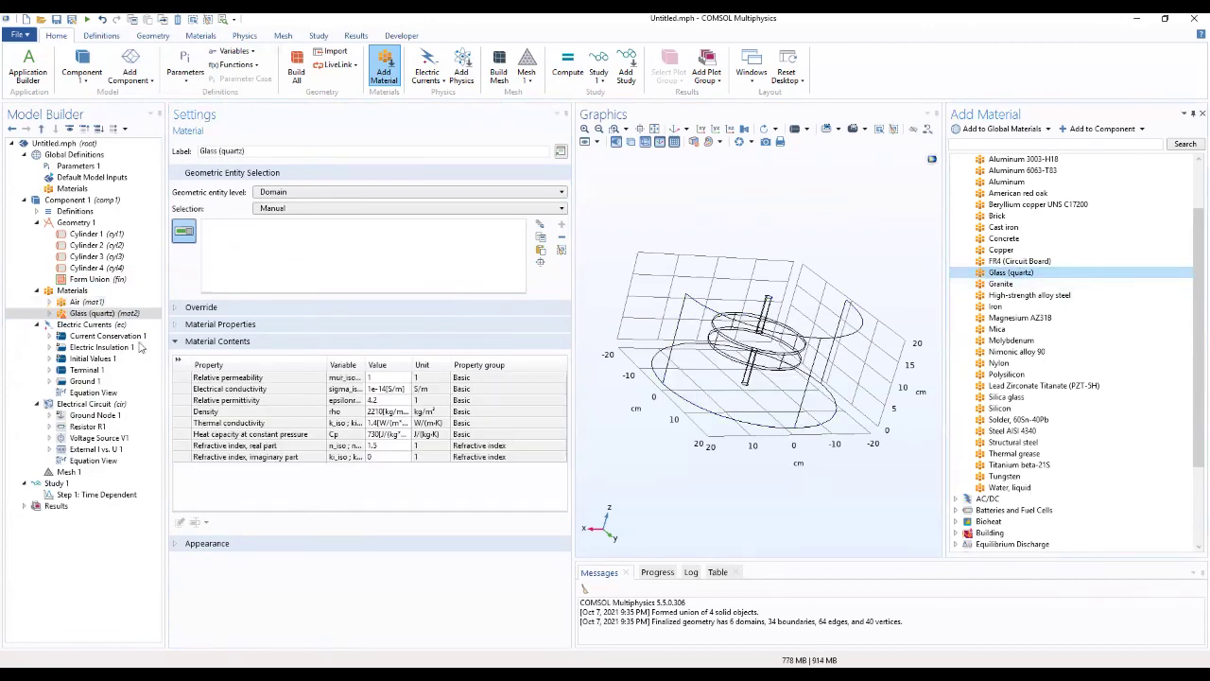
{"action": "left_click", "coordinate": [85, 302]}
{"action": "left_click", "coordinate": [87, 313]}
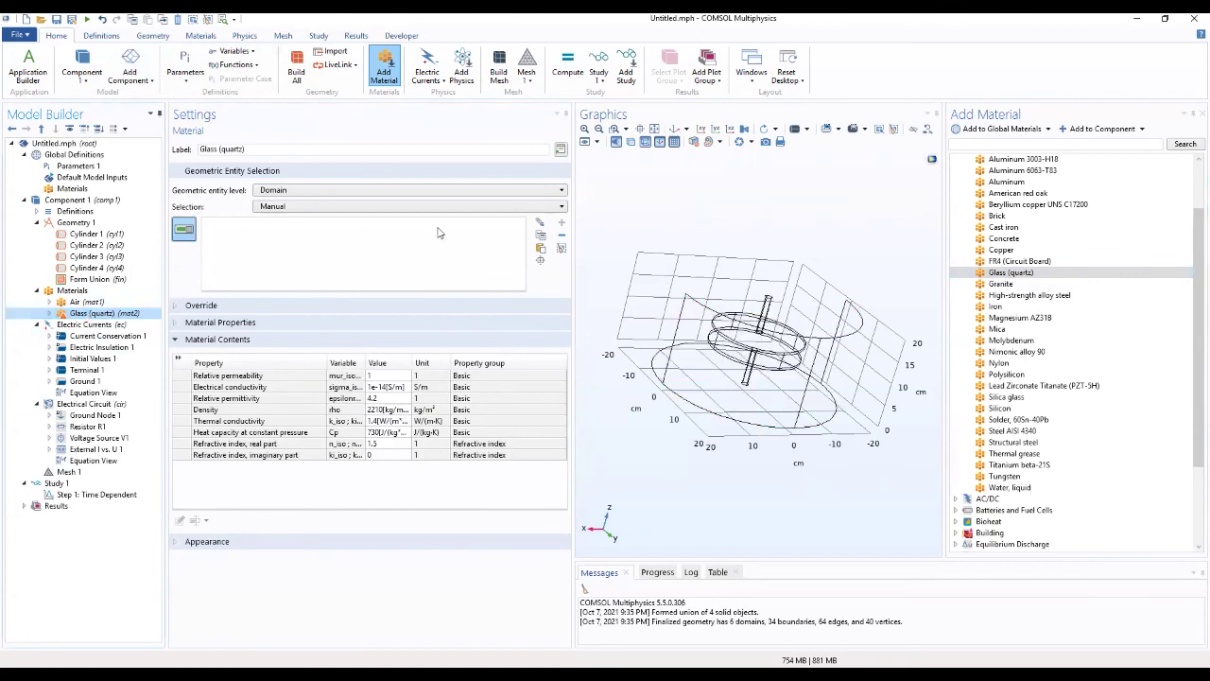
{"action": "left_click", "coordinate": [540, 250]}
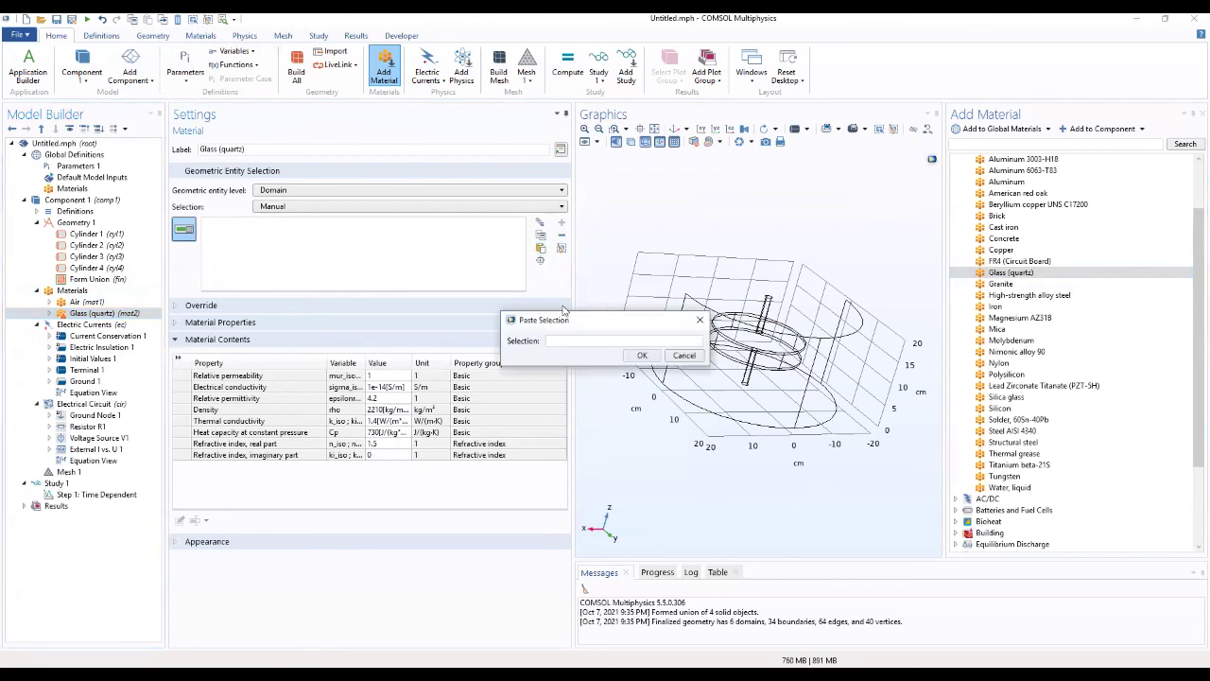
{"action": "left_click", "coordinate": [641, 356]}
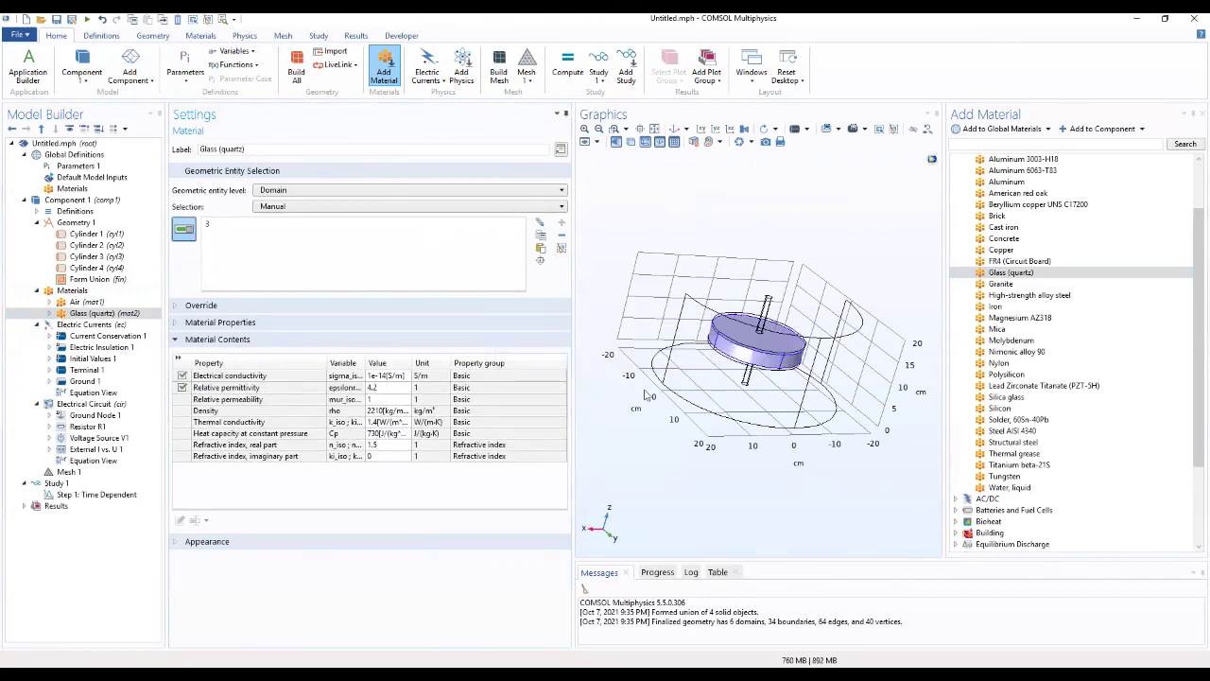
{"action": "left_click_drag", "start_coordinate": [711, 465], "coordinate": [861, 543]}
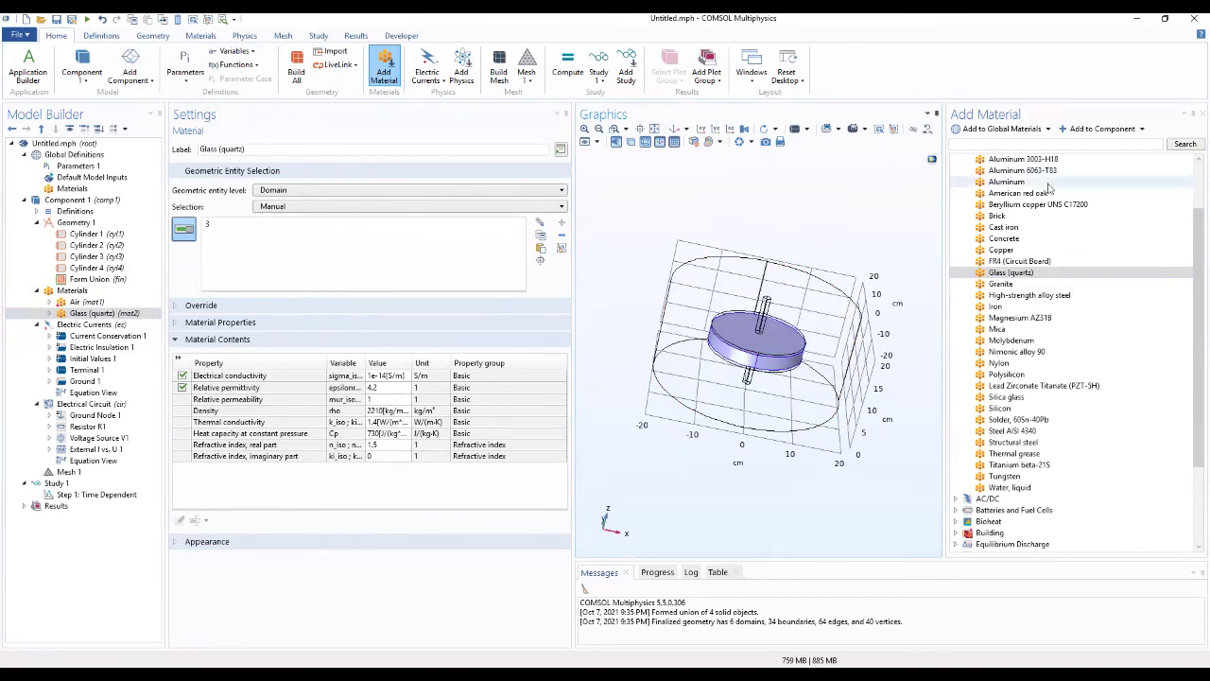
{"action": "left_click", "coordinate": [1201, 114]}
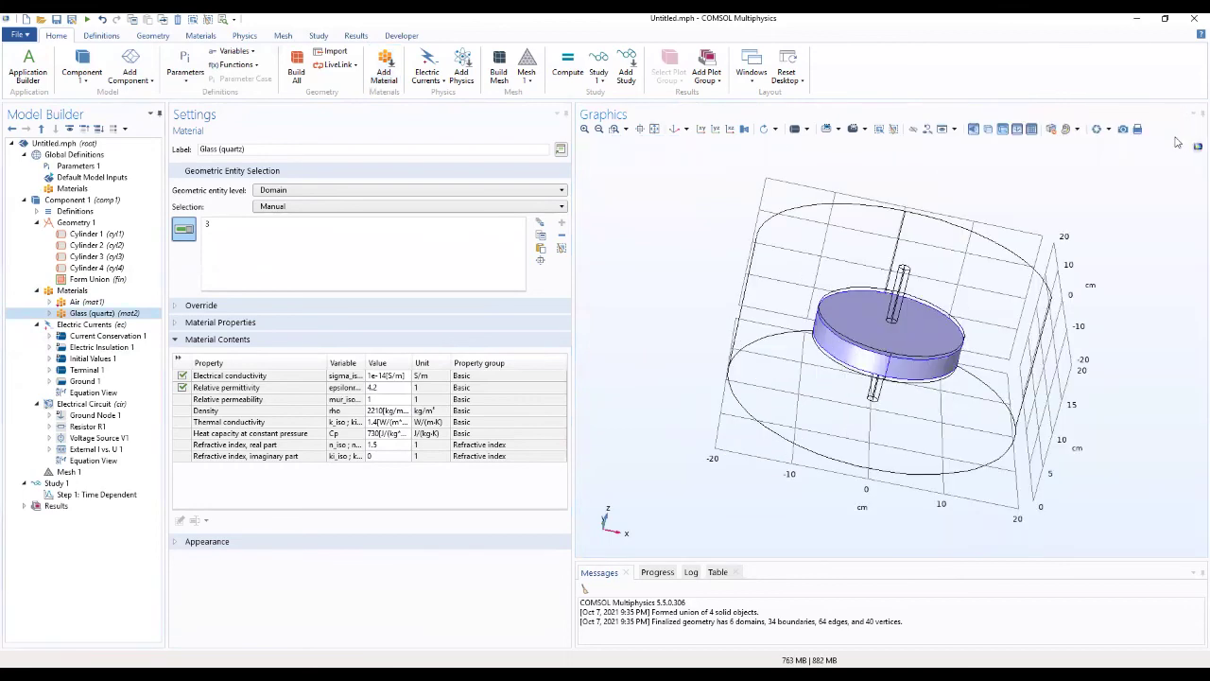
Step: Build the physics-controlled mesh for the whole geometry with Normal element size
{"action": "left_click", "coordinate": [68, 471]}
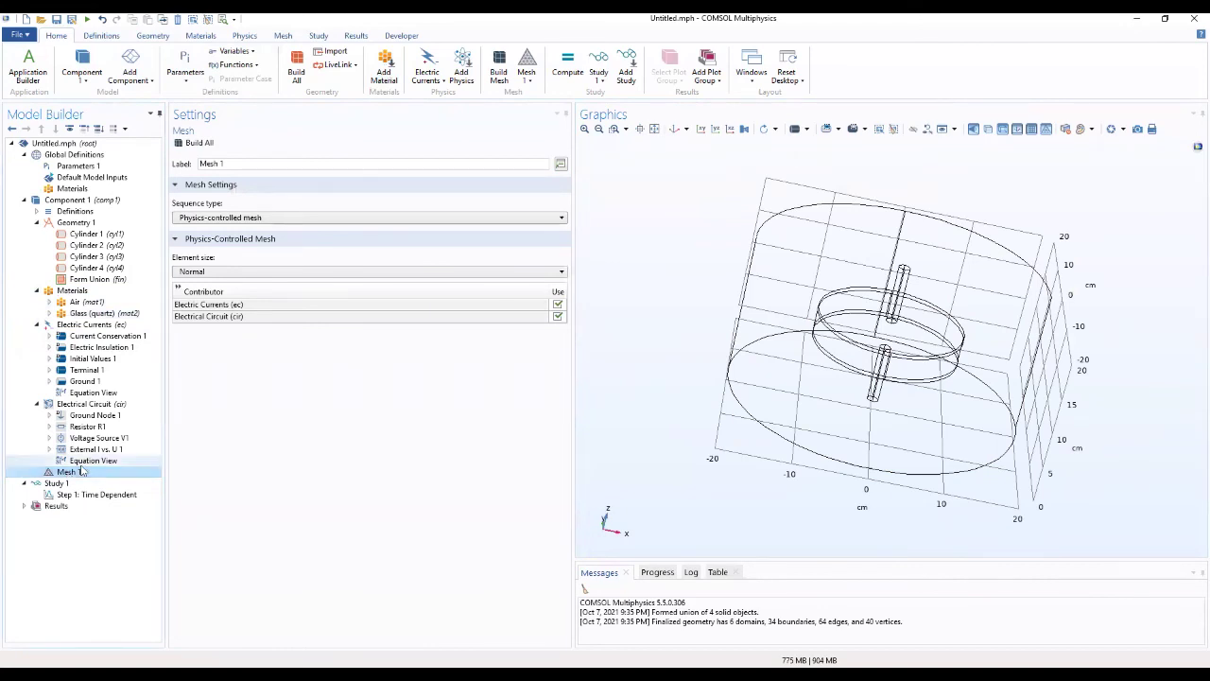
{"action": "left_click", "coordinate": [675, 130]}
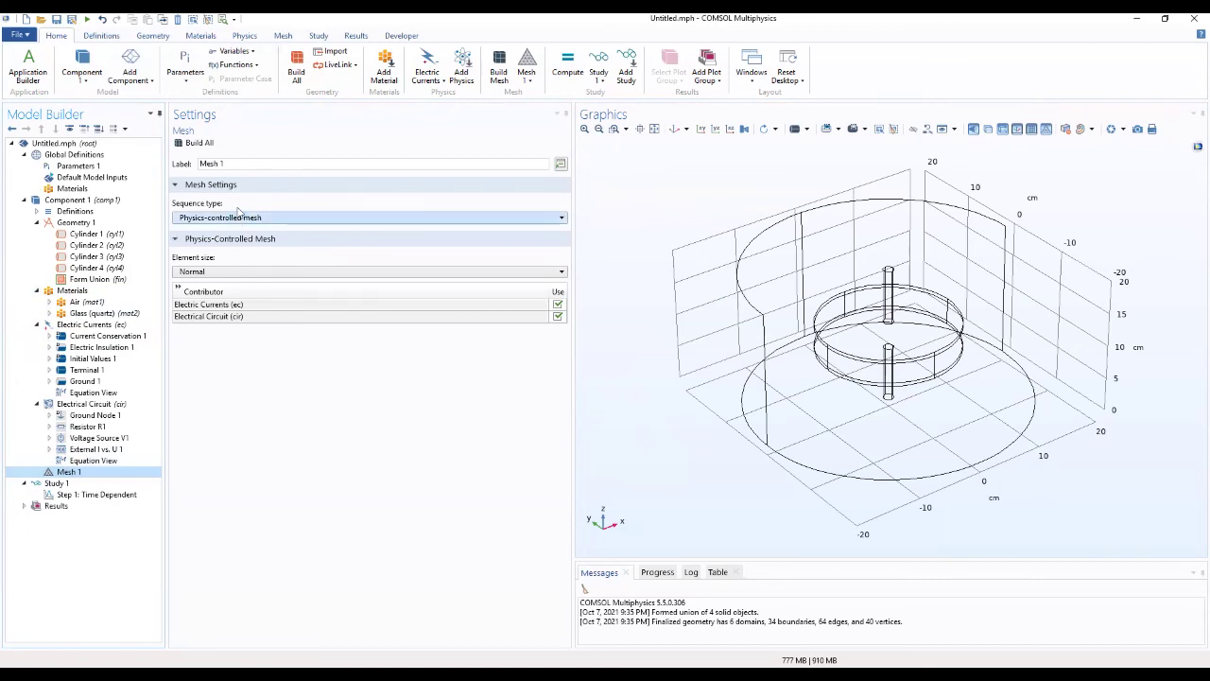
{"action": "left_click", "coordinate": [186, 144]}
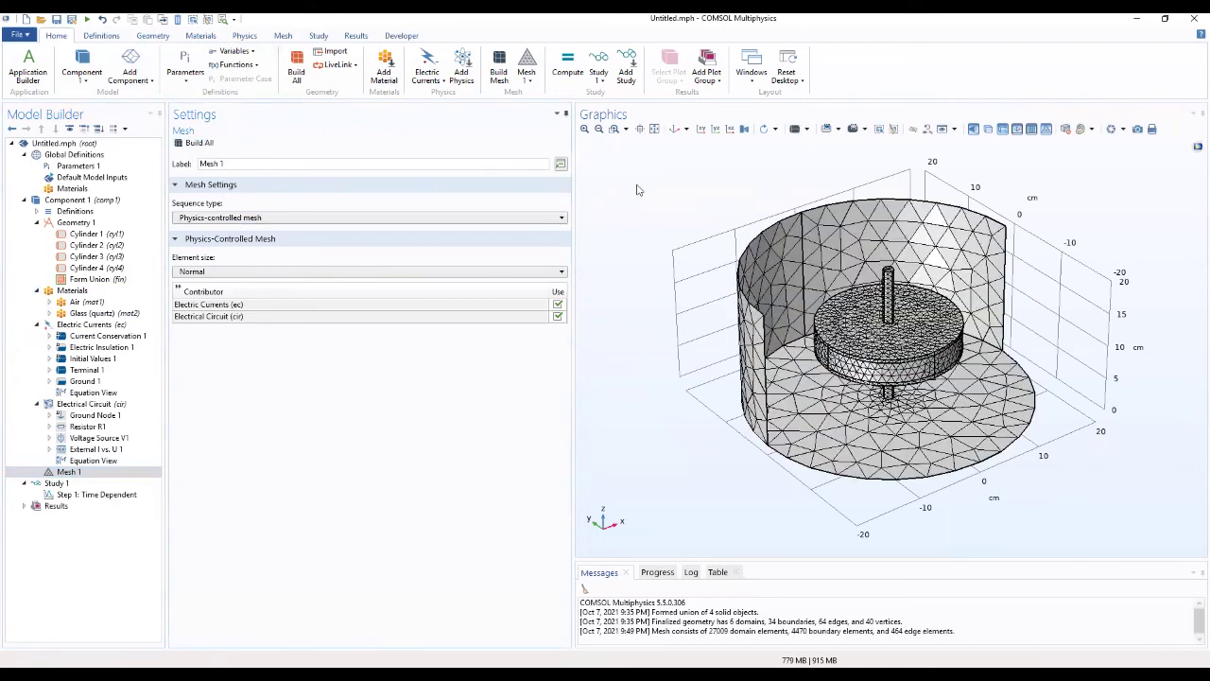
{"action": "left_click_drag", "start_coordinate": [701, 184], "coordinate": [627, 188]}
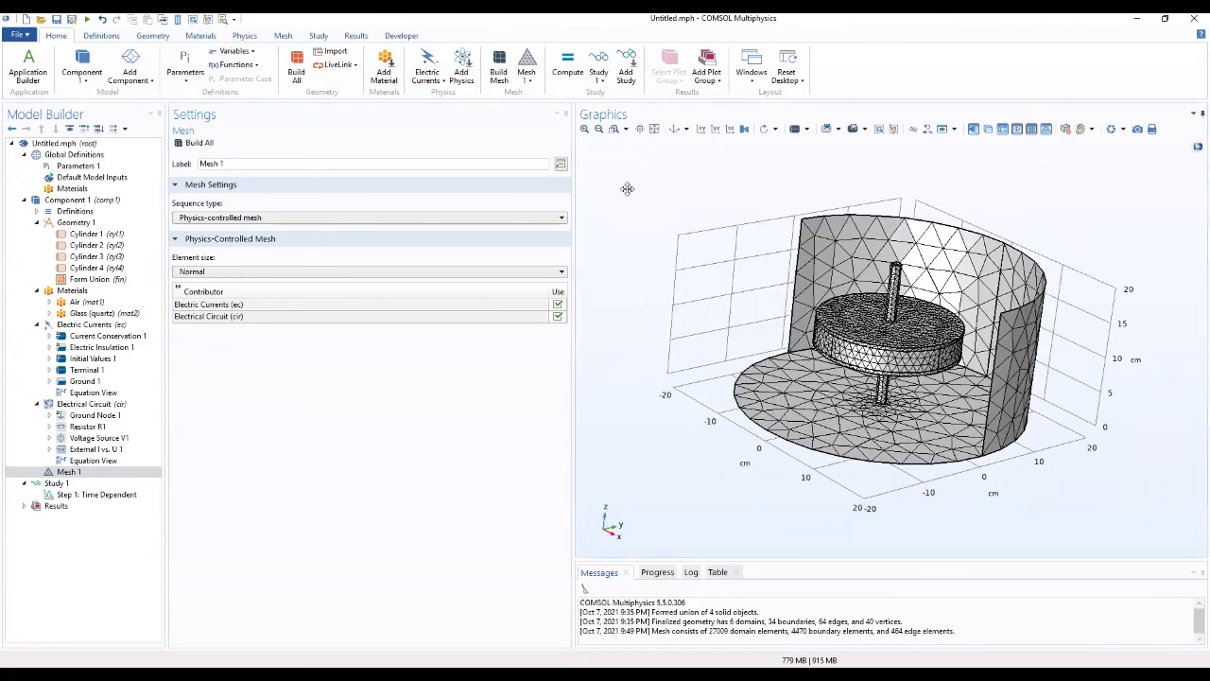